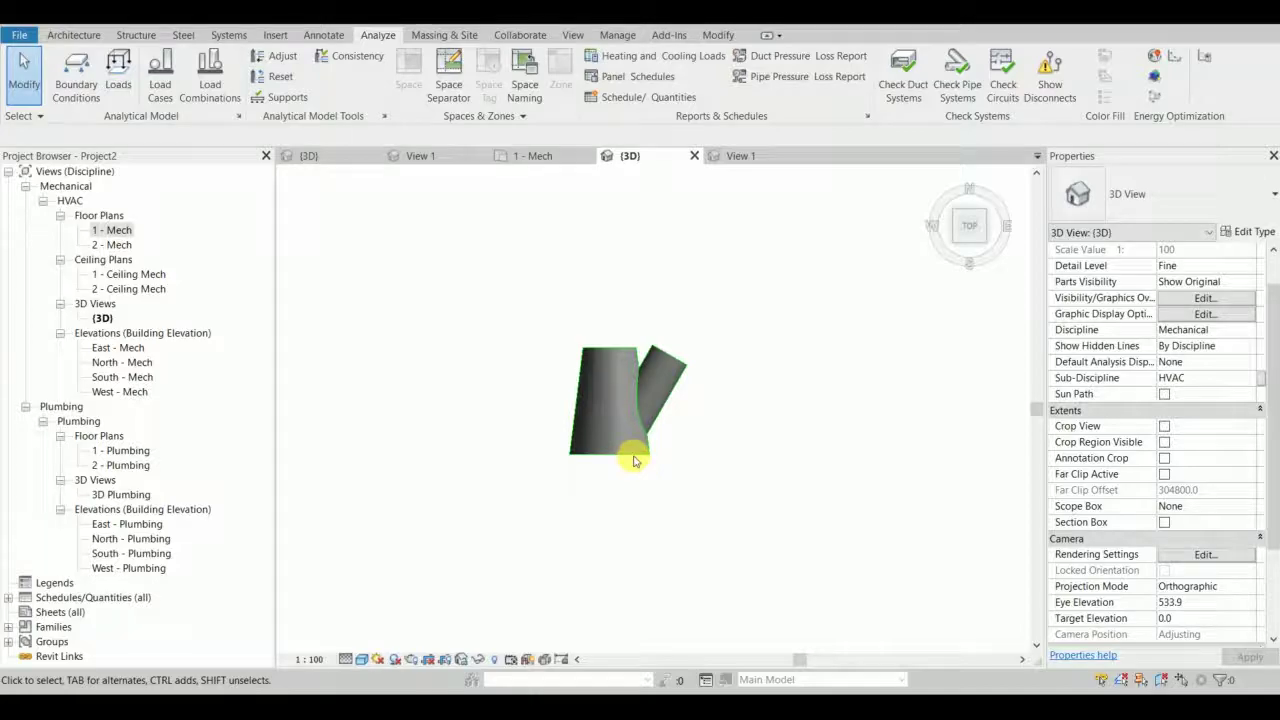
Examine the conical lateral tee and its connectors from several angles in the 3D view.
scroll(633, 461, "up", 2)
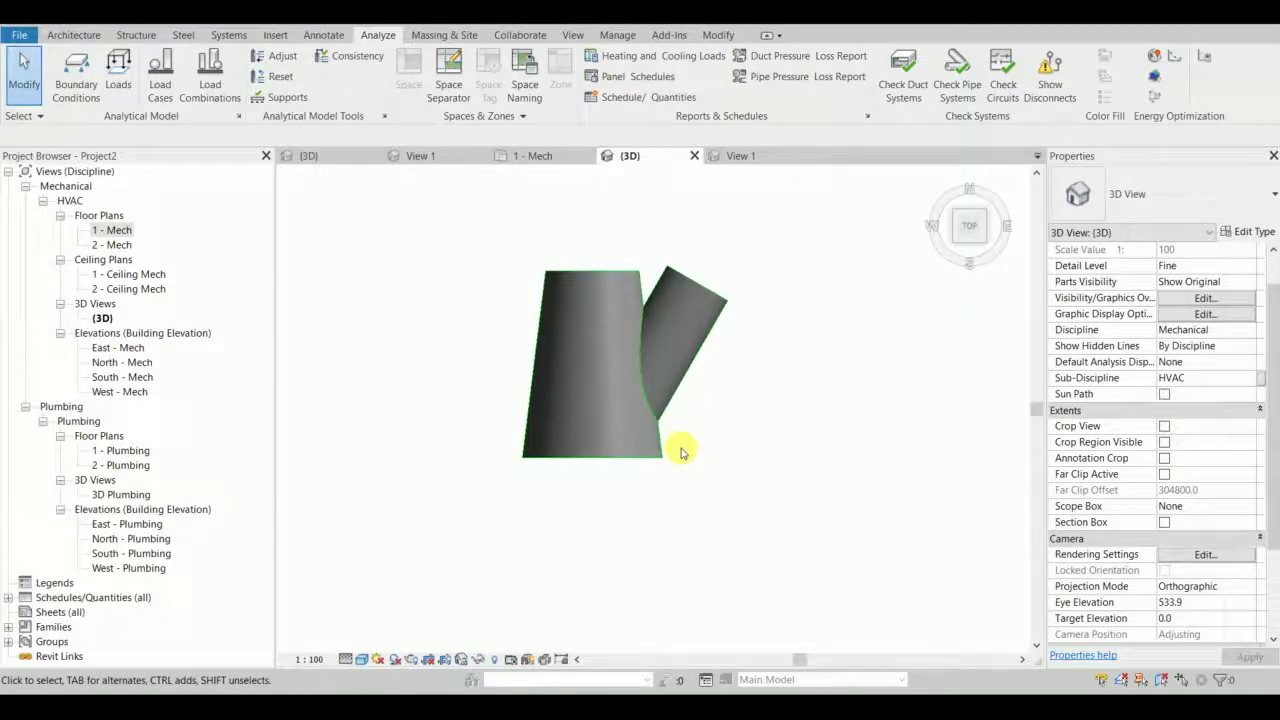
scroll(680, 452, "down", 2)
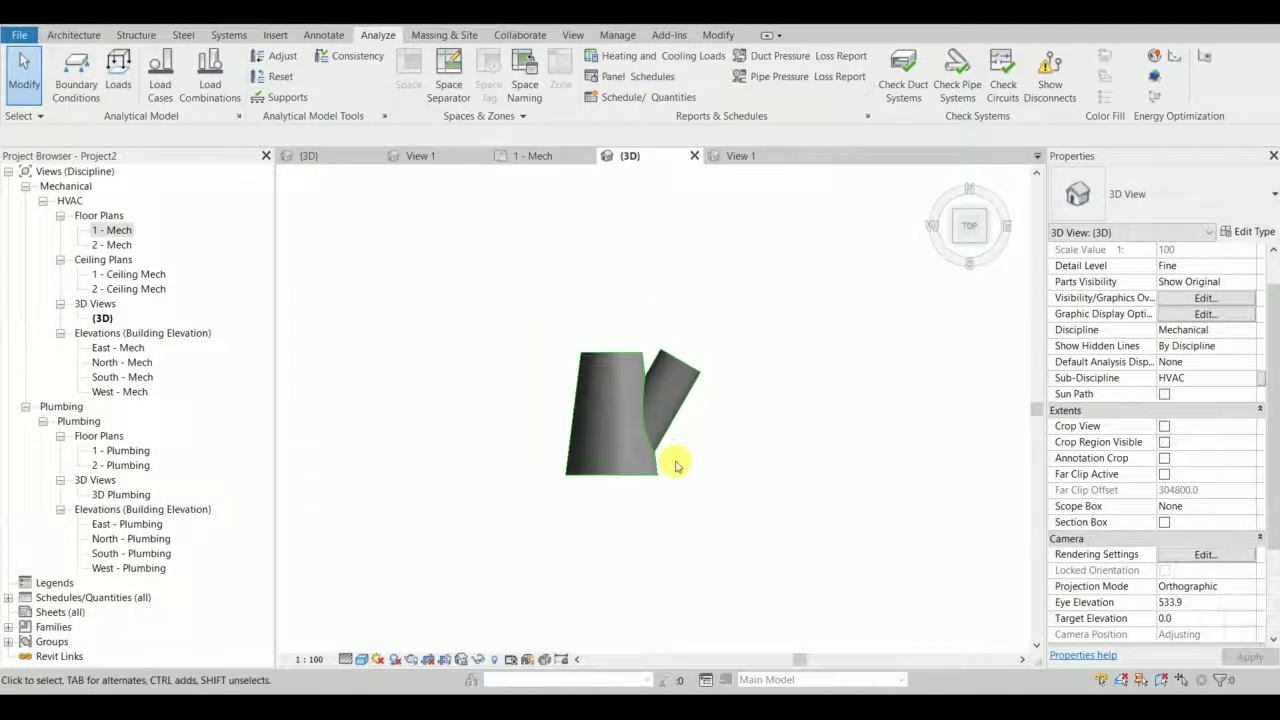
scroll(672, 458, "up", 3)
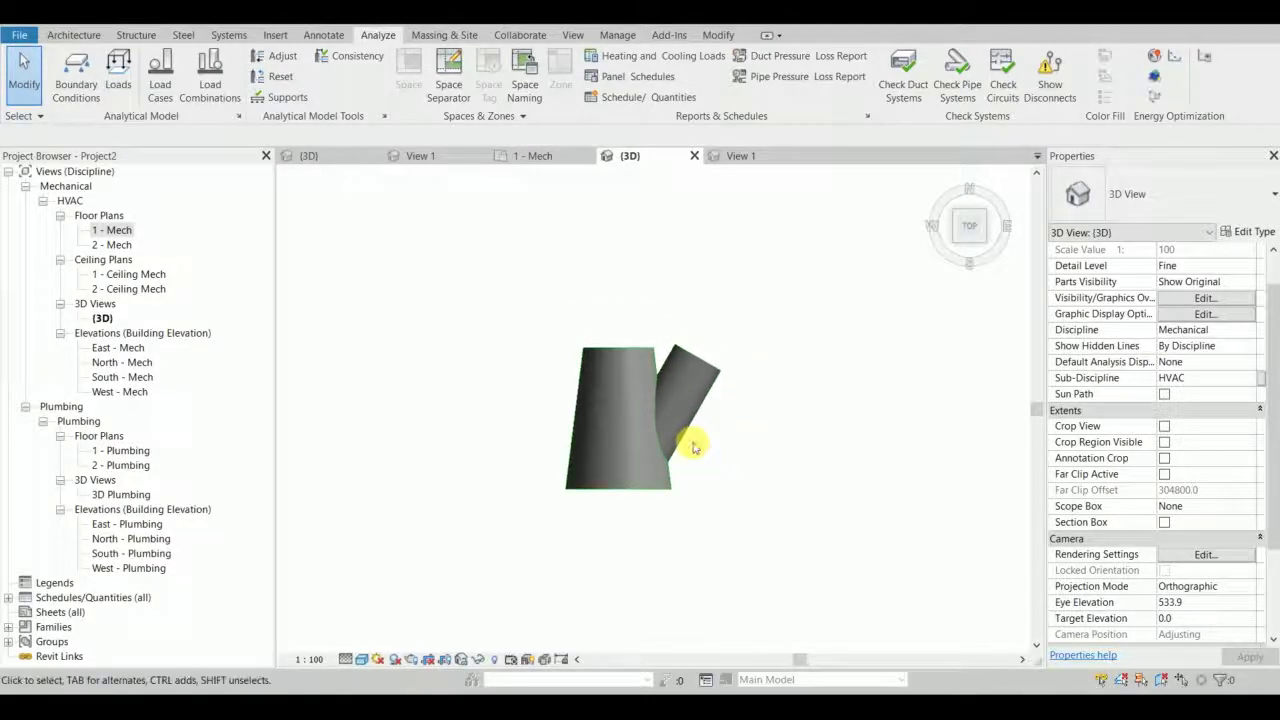
scroll(686, 445, "up", 1)
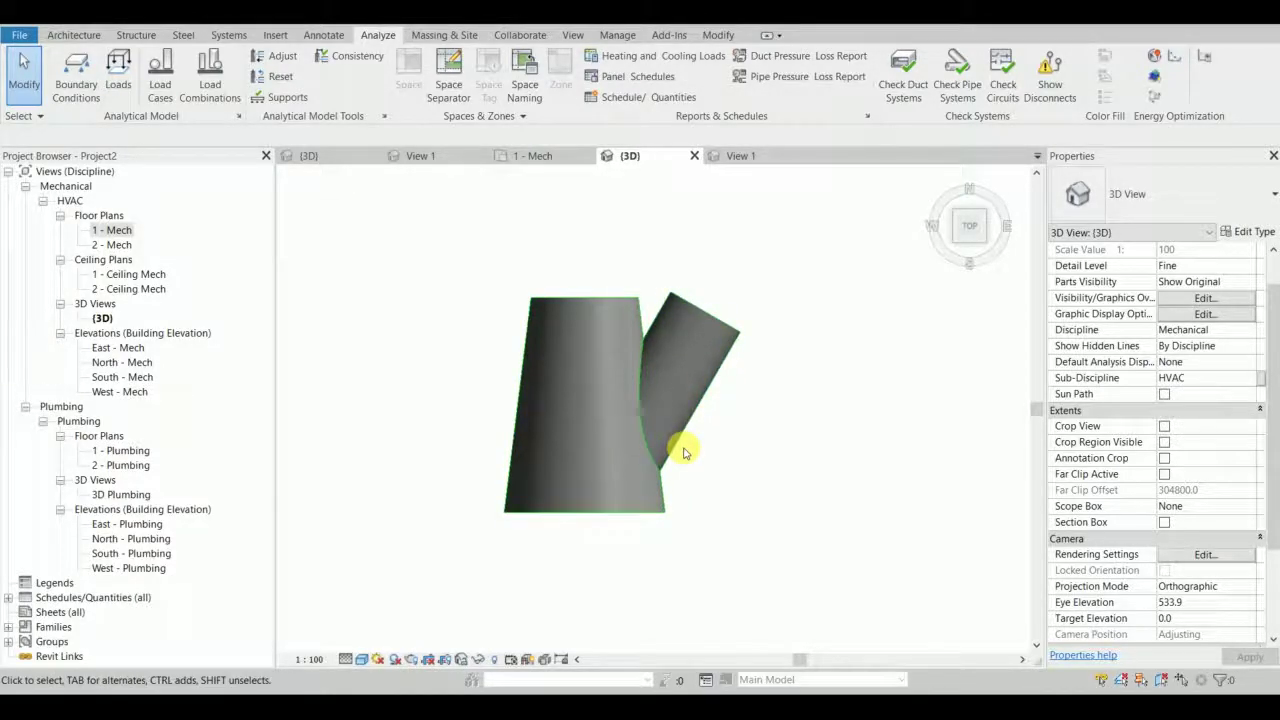
scroll(684, 452, "down", 2)
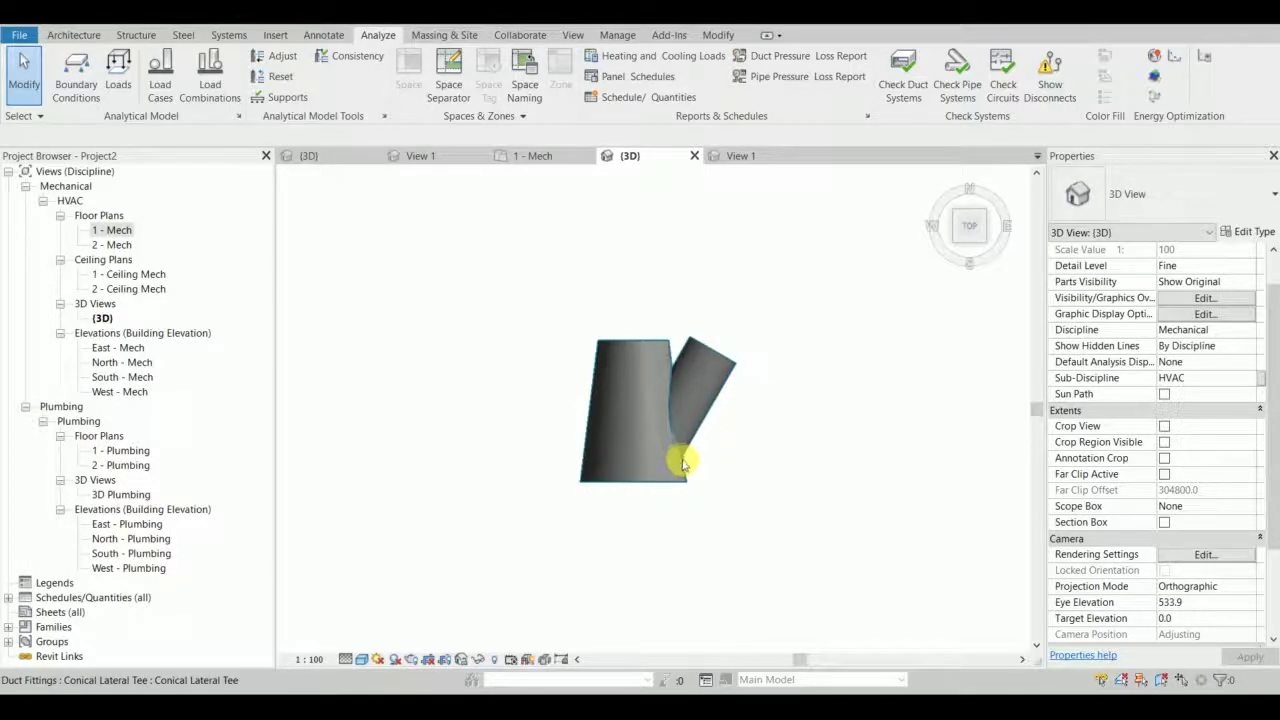
scroll(700, 449, "down", 1)
scroll(655, 441, "up", 3)
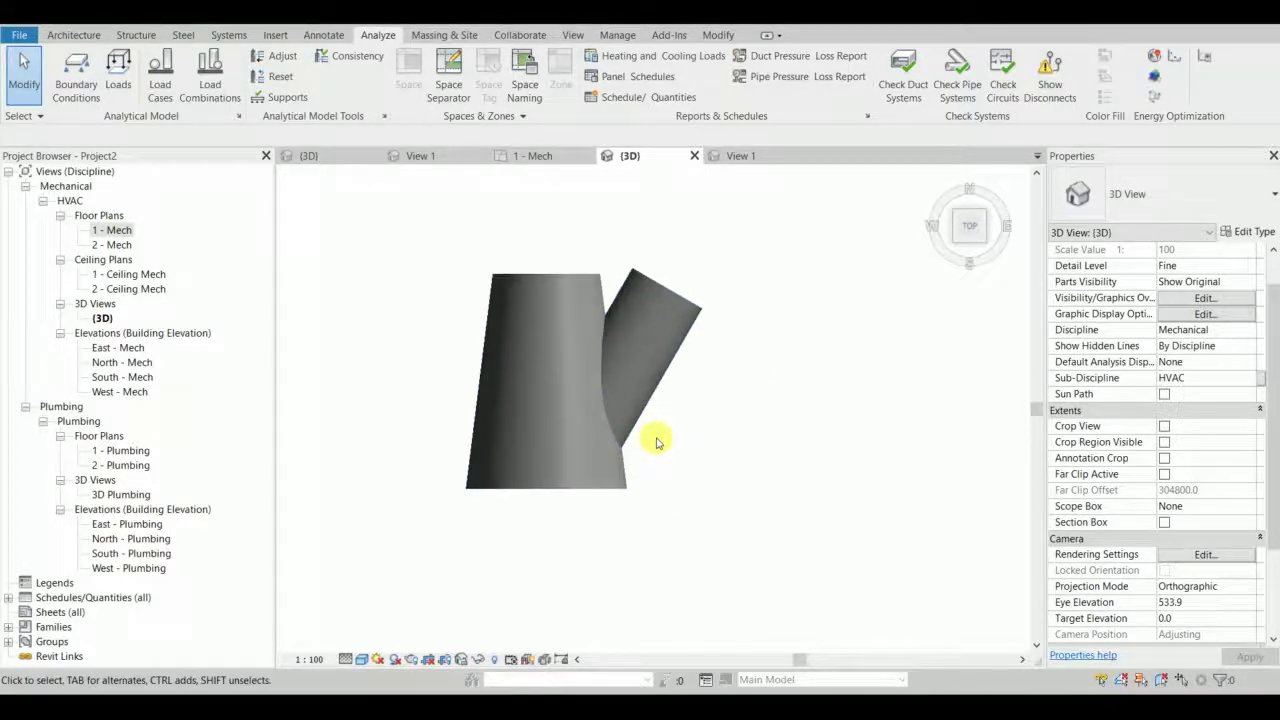
left_click(595, 450)
middle_click_drag(486, 472, 583, 491, "shift")
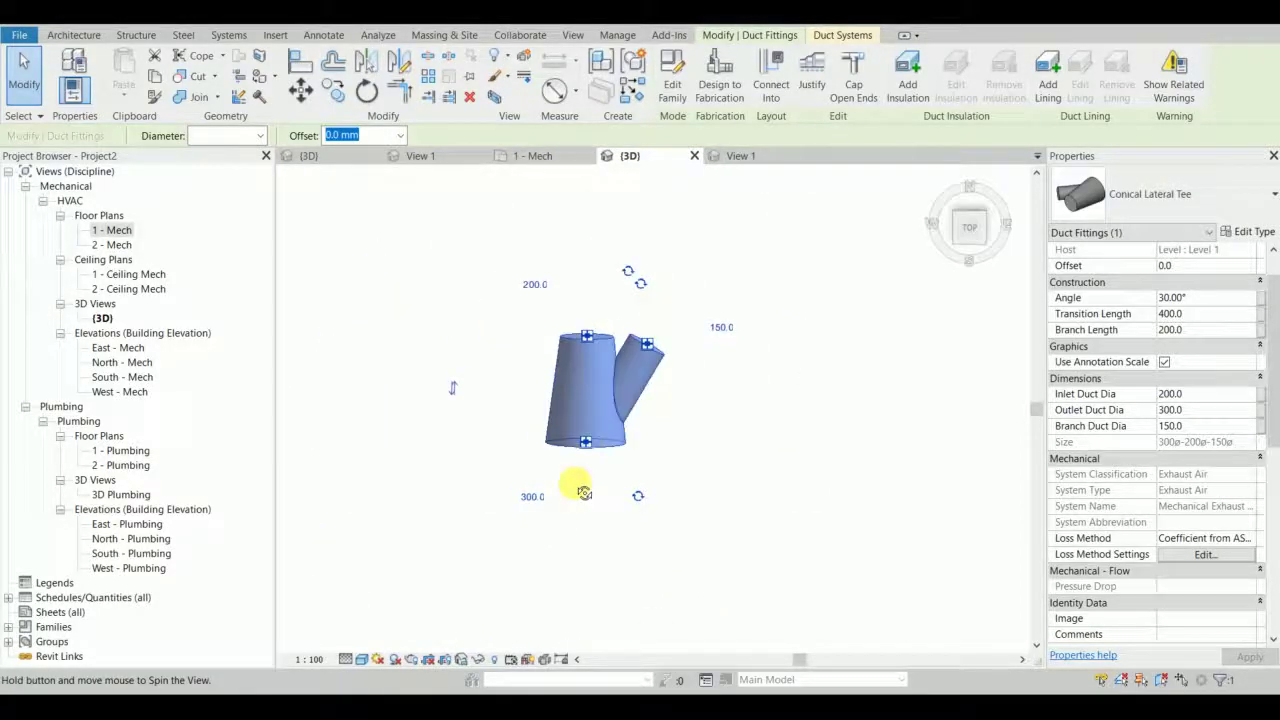
scroll(617, 366, "up", 2)
middle_click_drag(617, 366, 650, 400, "shift")
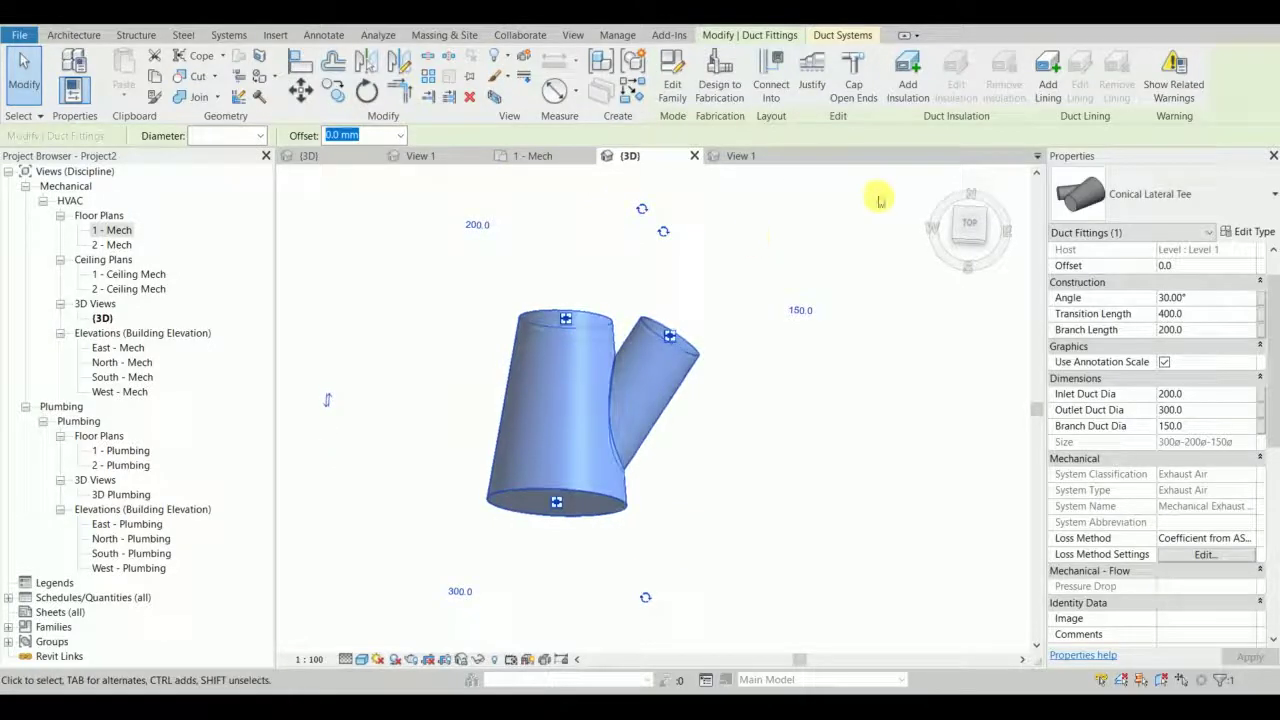
scroll(677, 348, "down", 2)
middle_click_drag(677, 346, 791, 274)
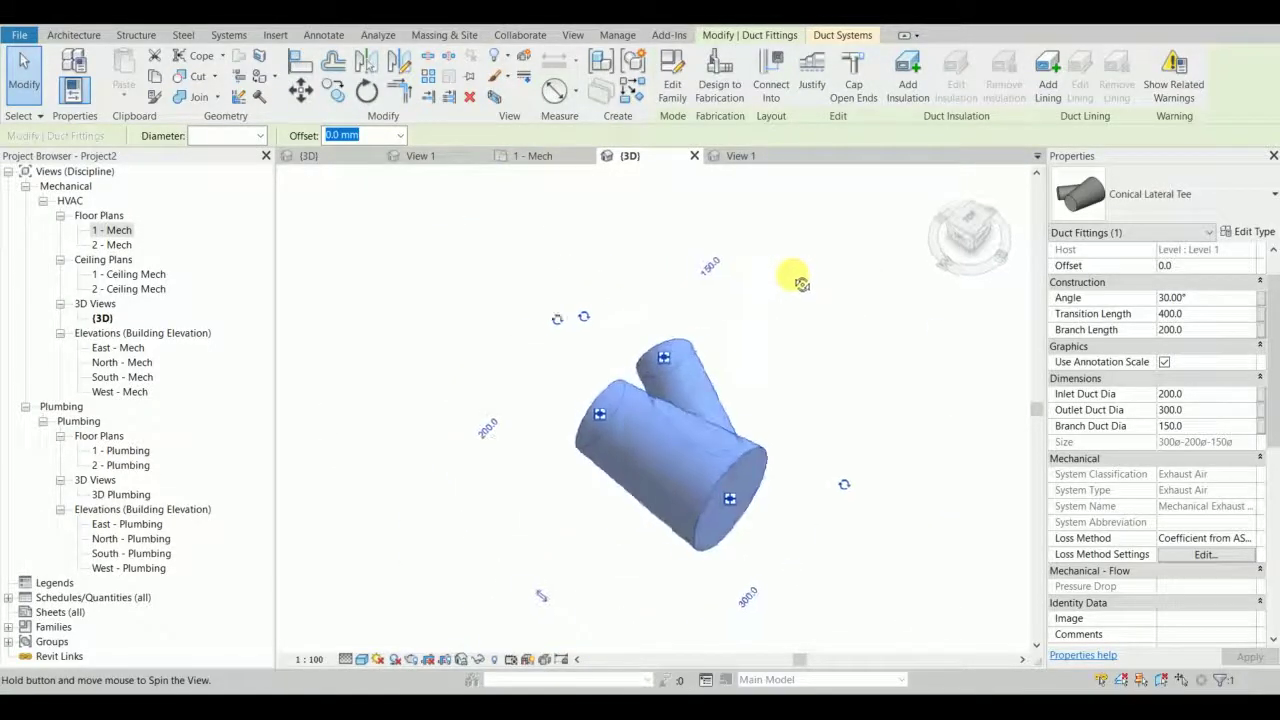
middle_click_drag(885, 295, 752, 428, "shift")
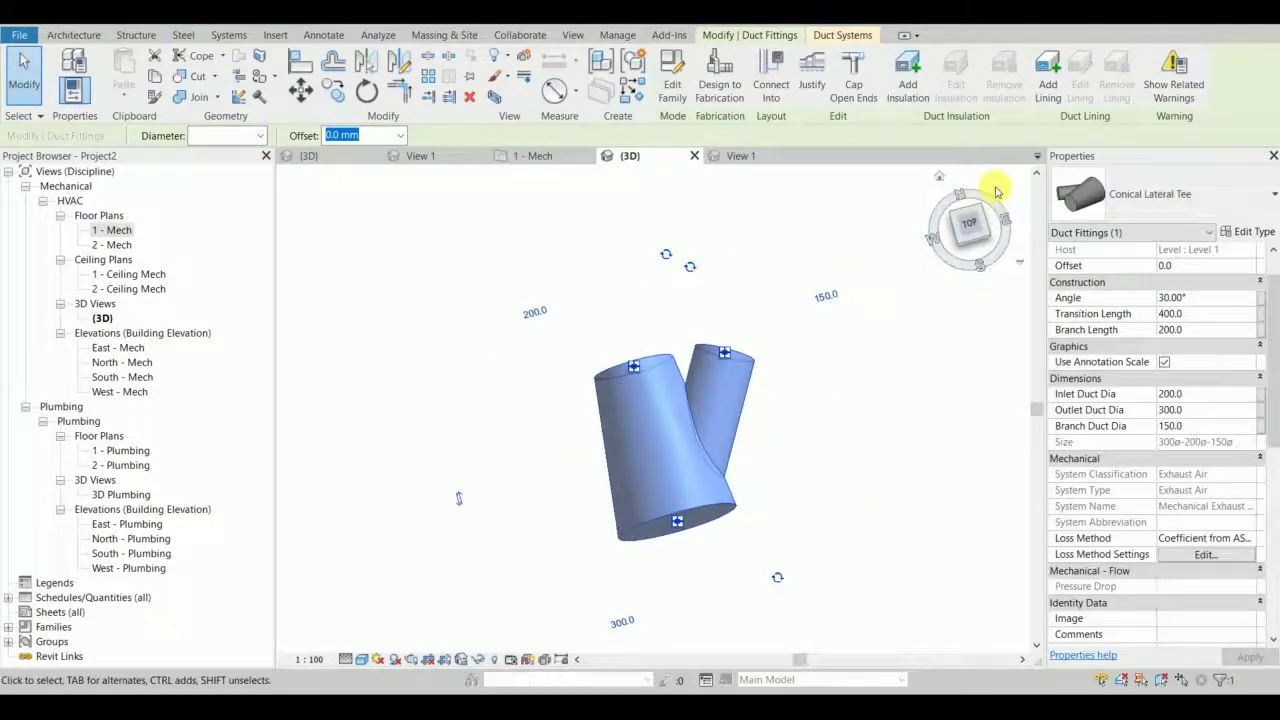
left_click(970, 228)
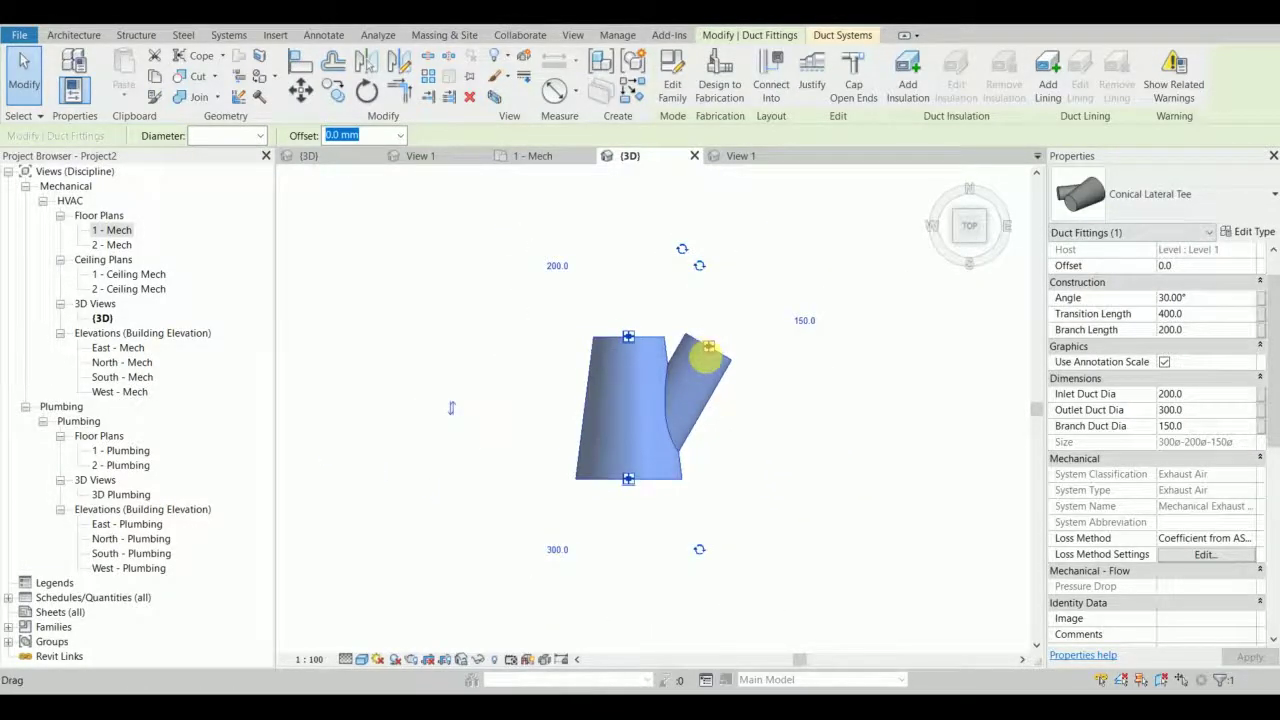
scroll(645, 390, "up", 1)
left_click(674, 366)
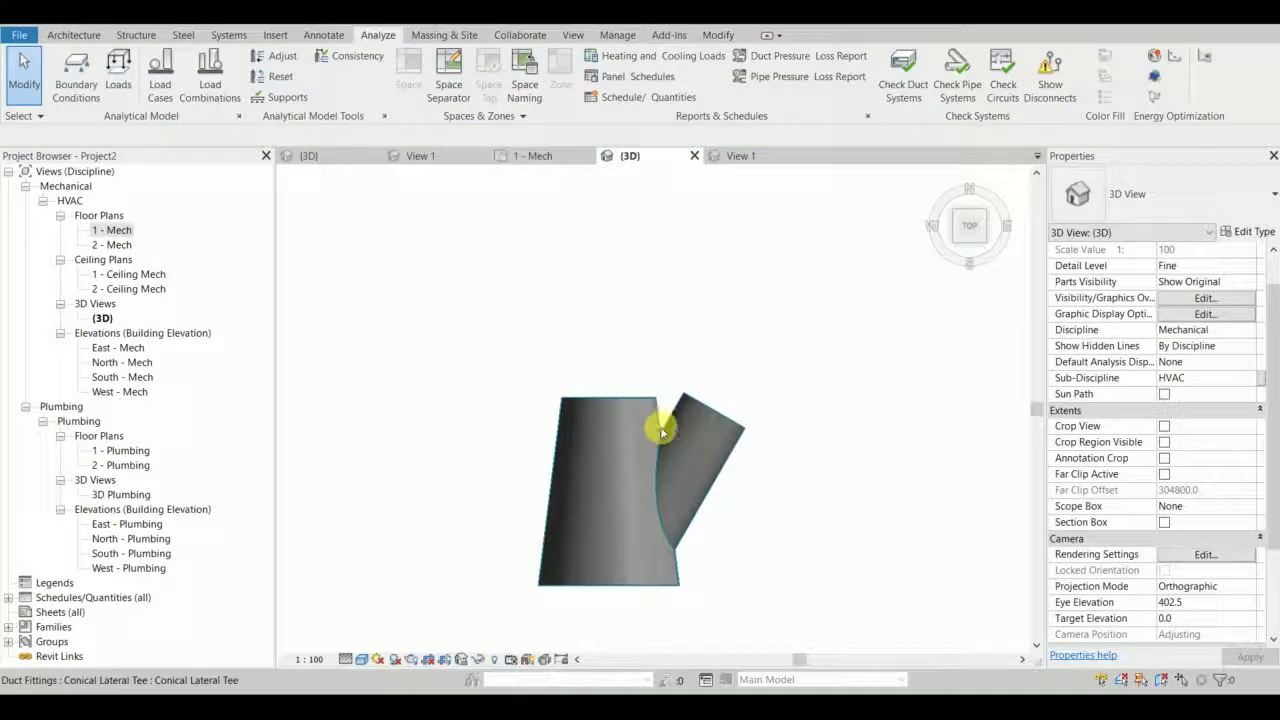
middle_click_drag(668, 489, 663, 386)
Set the conical lateral tee's branch angle to 45°.
left_click(697, 392)
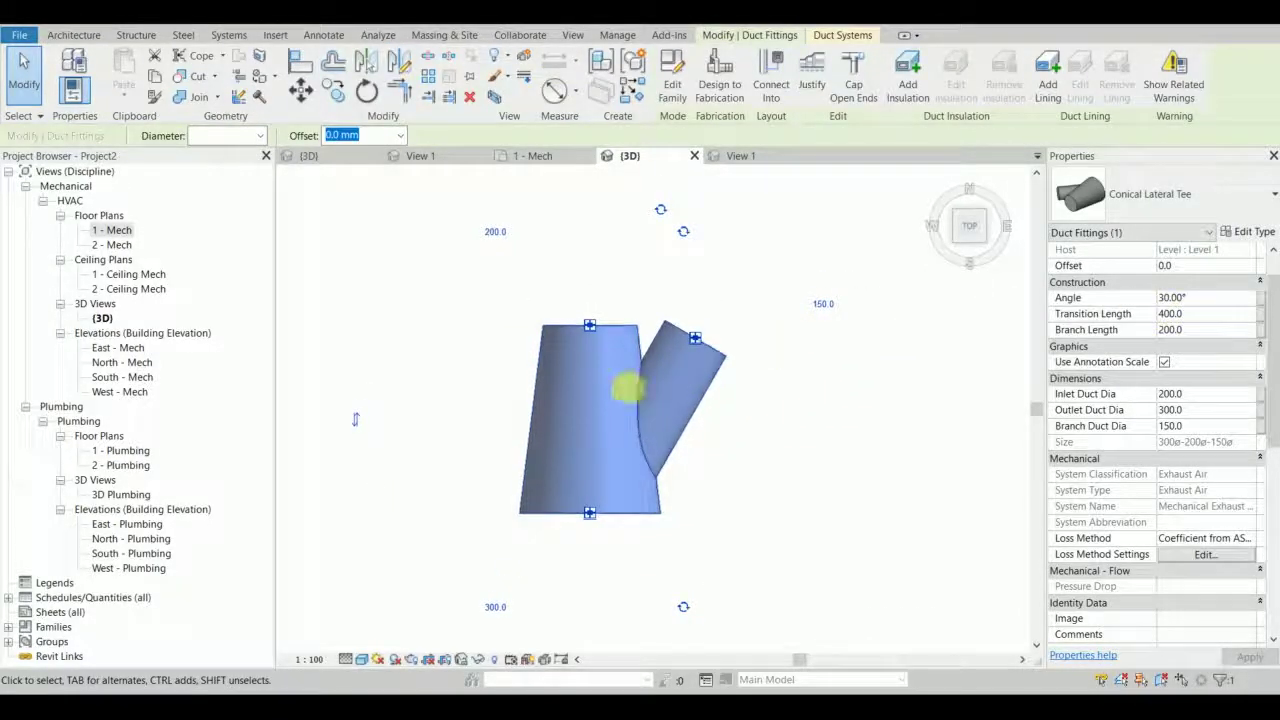
double_click(1205, 298)
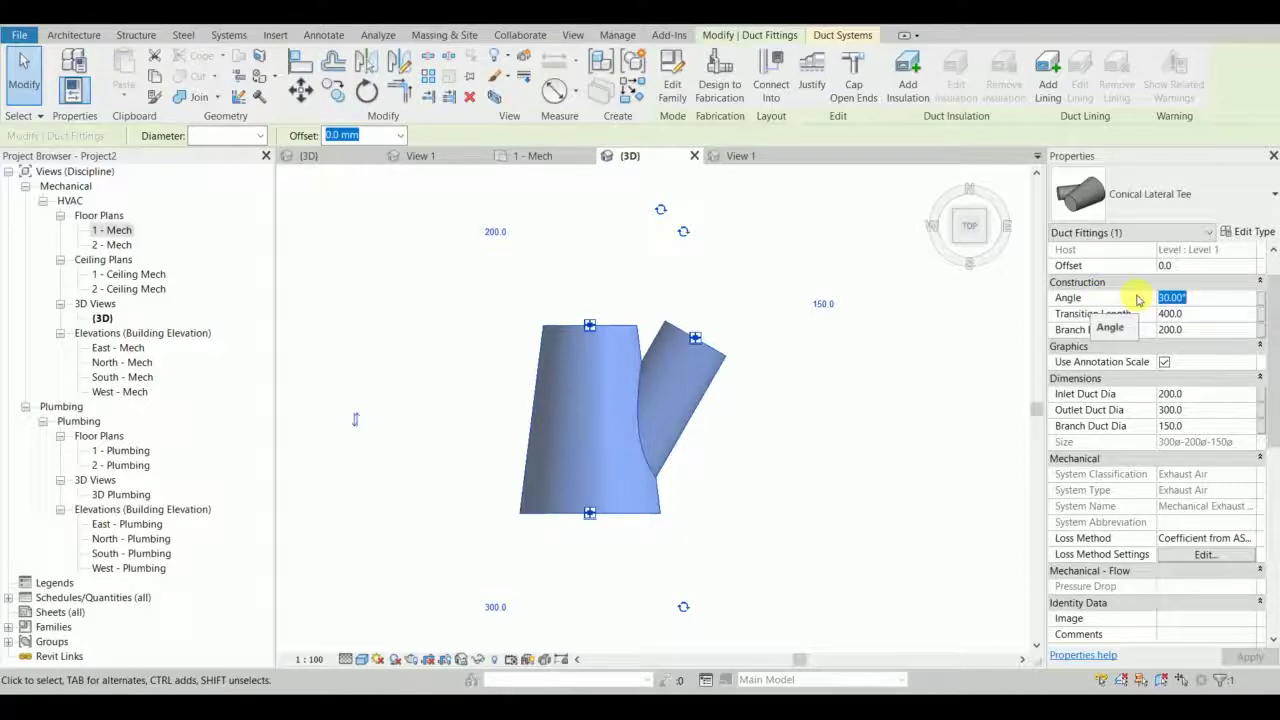
key("Return")
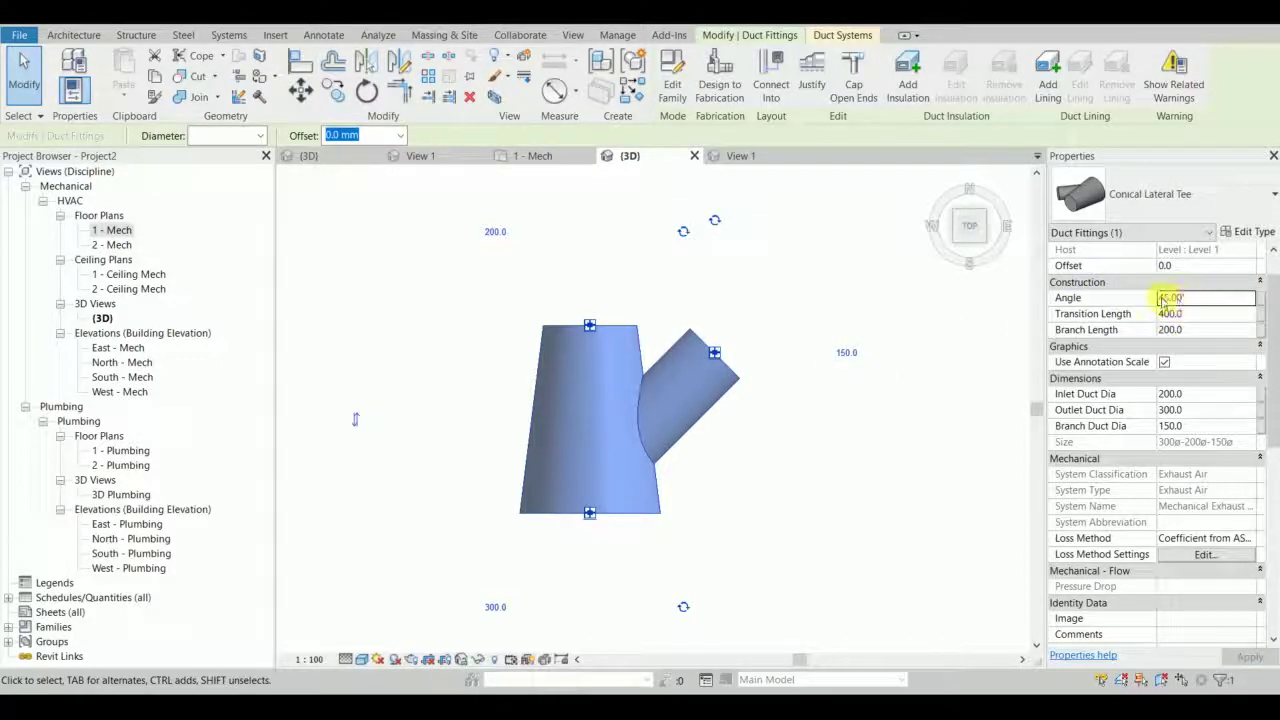
double_click(1203, 300)
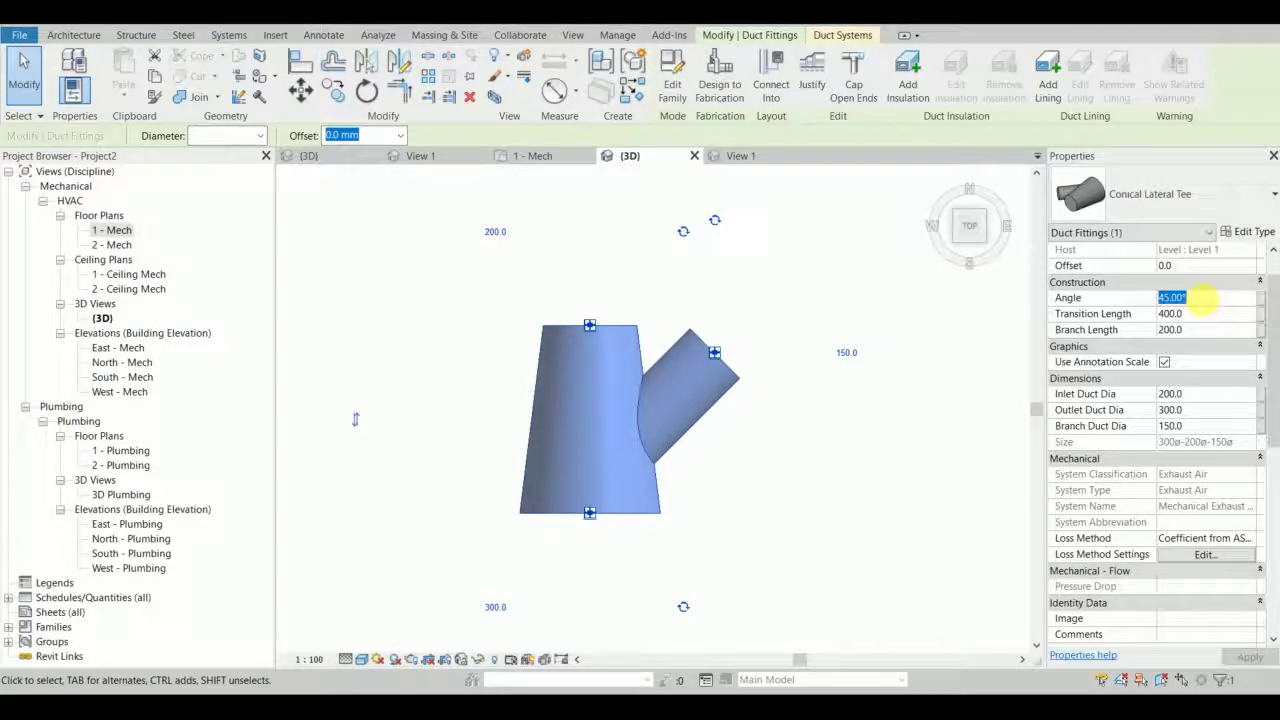
key("Return")
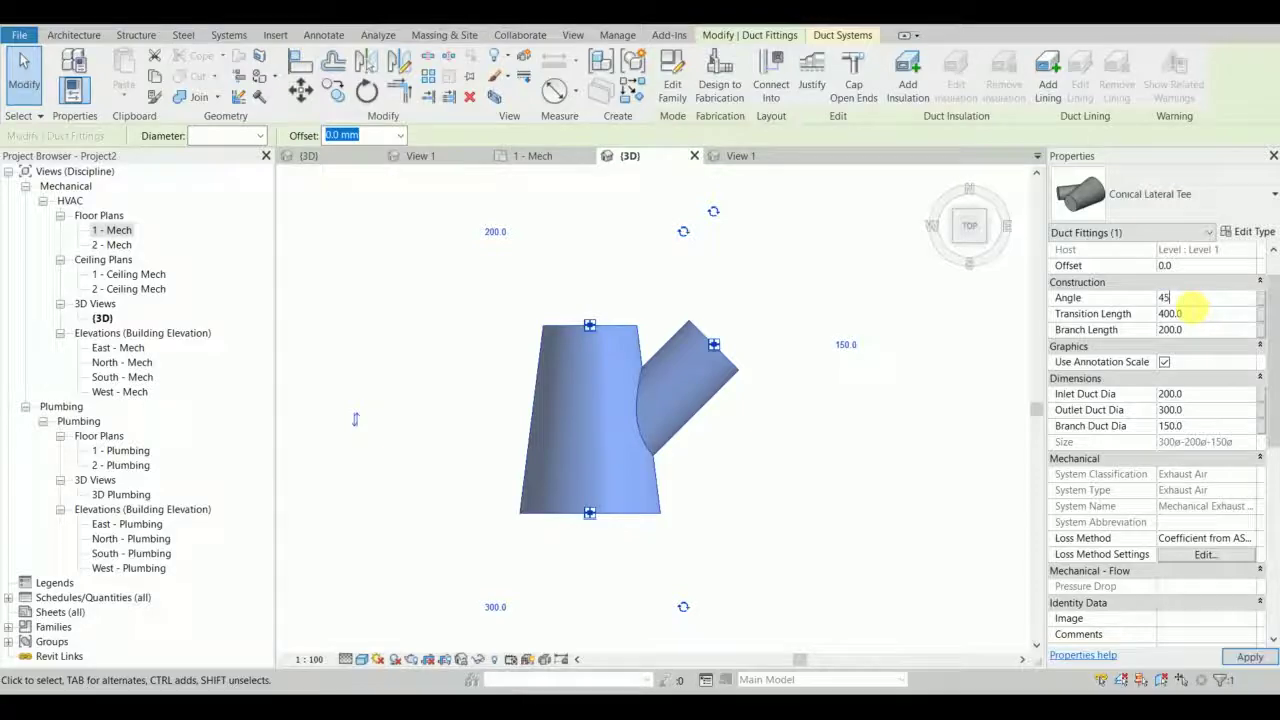
key("Return")
scroll(757, 417, "up", 1)
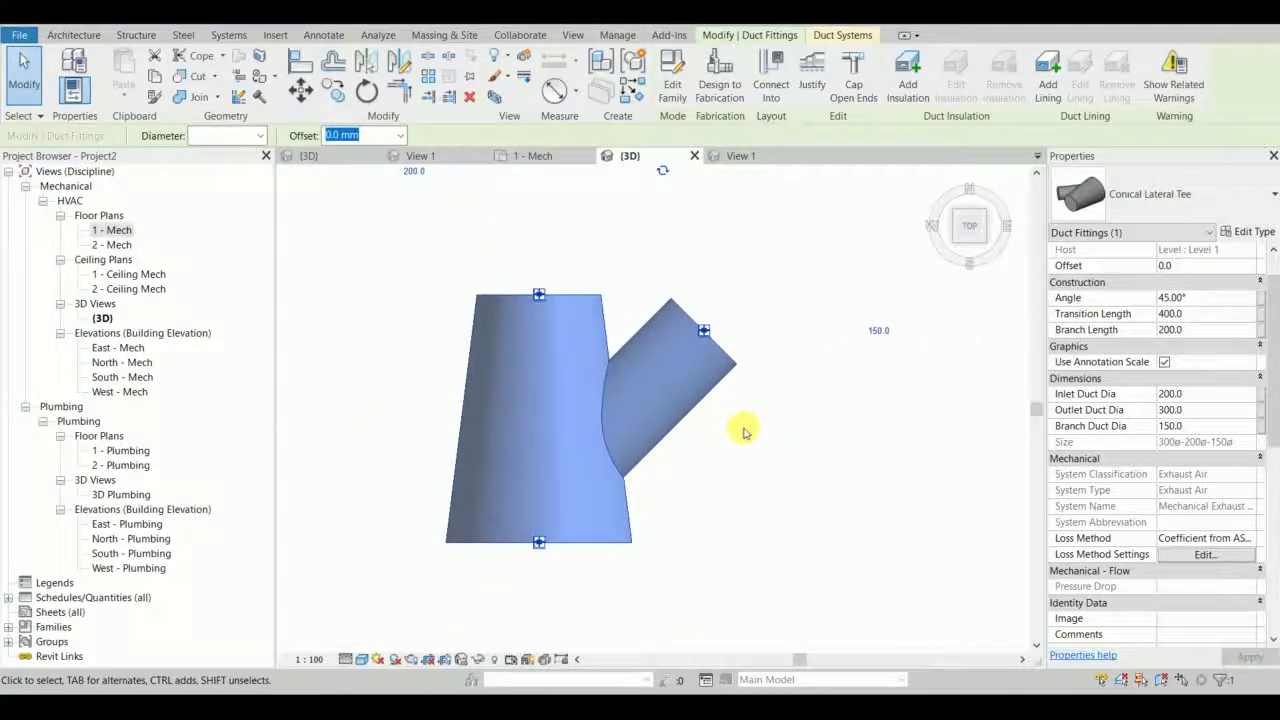
scroll(737, 428, "down", 2)
Set the conical lateral tee's branch angle to 30°.
middle_click_drag(728, 432, 749, 394, "shift")
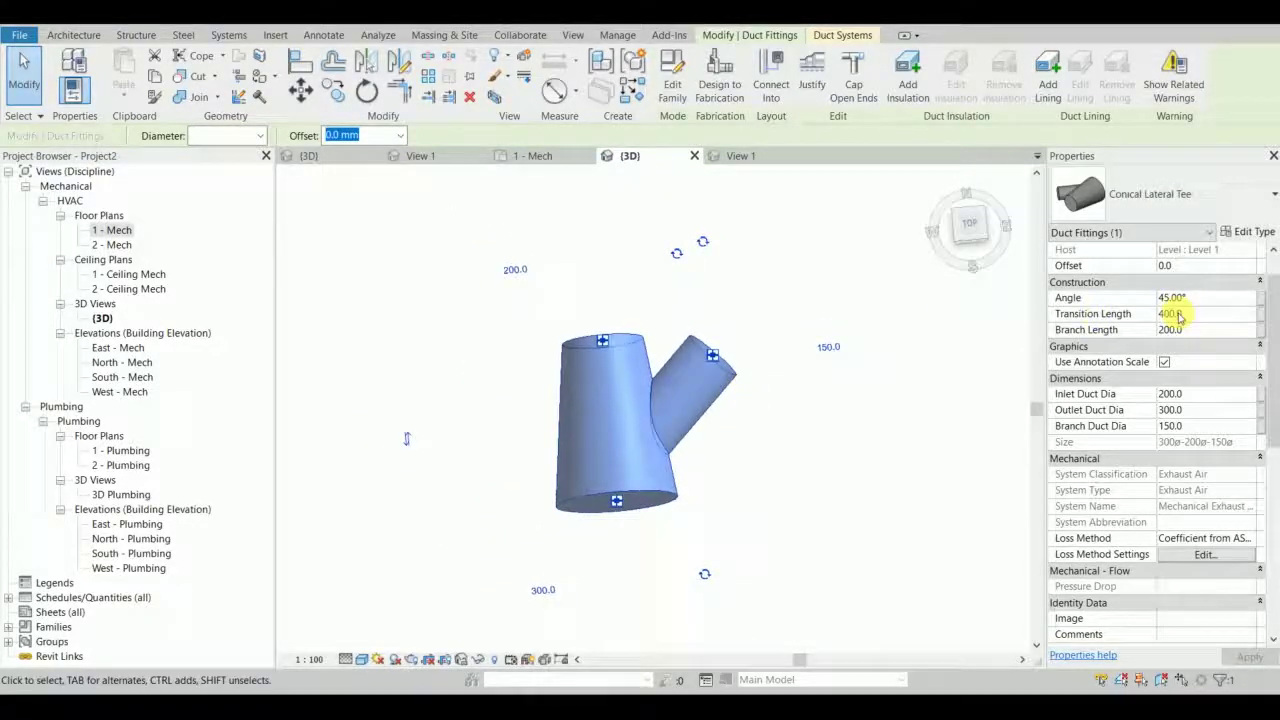
key("Return")
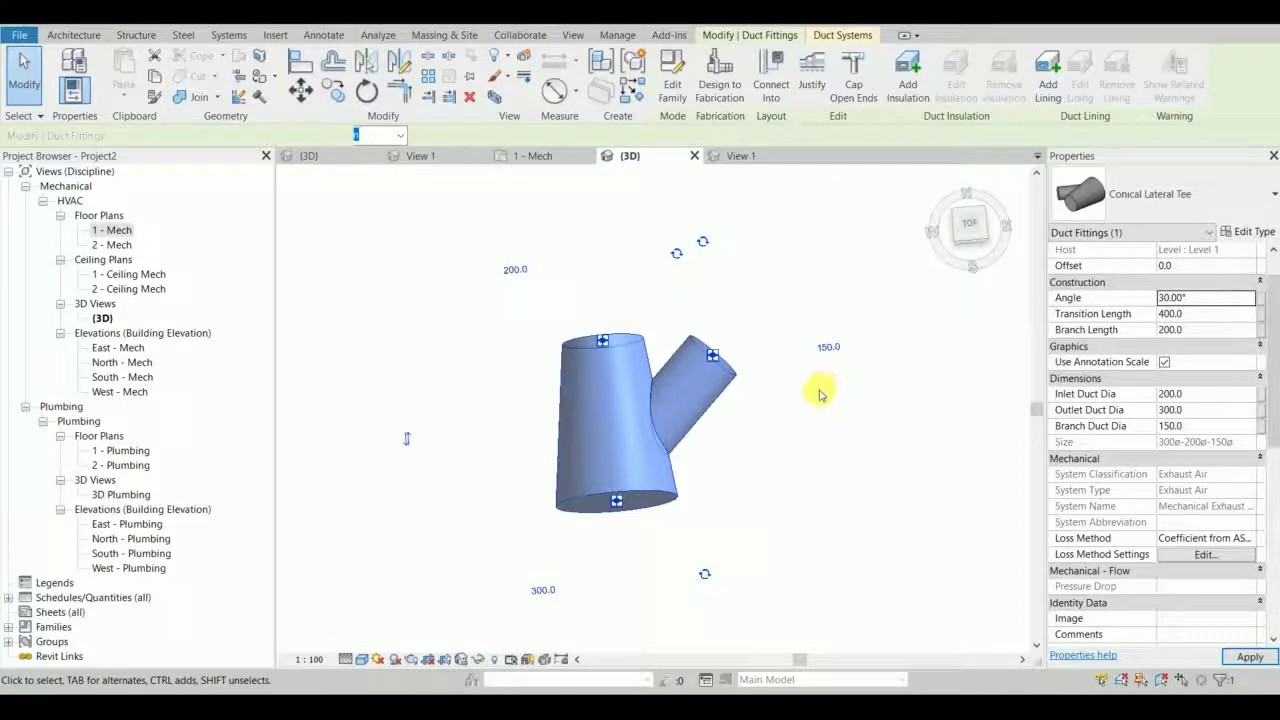
left_click(969, 223)
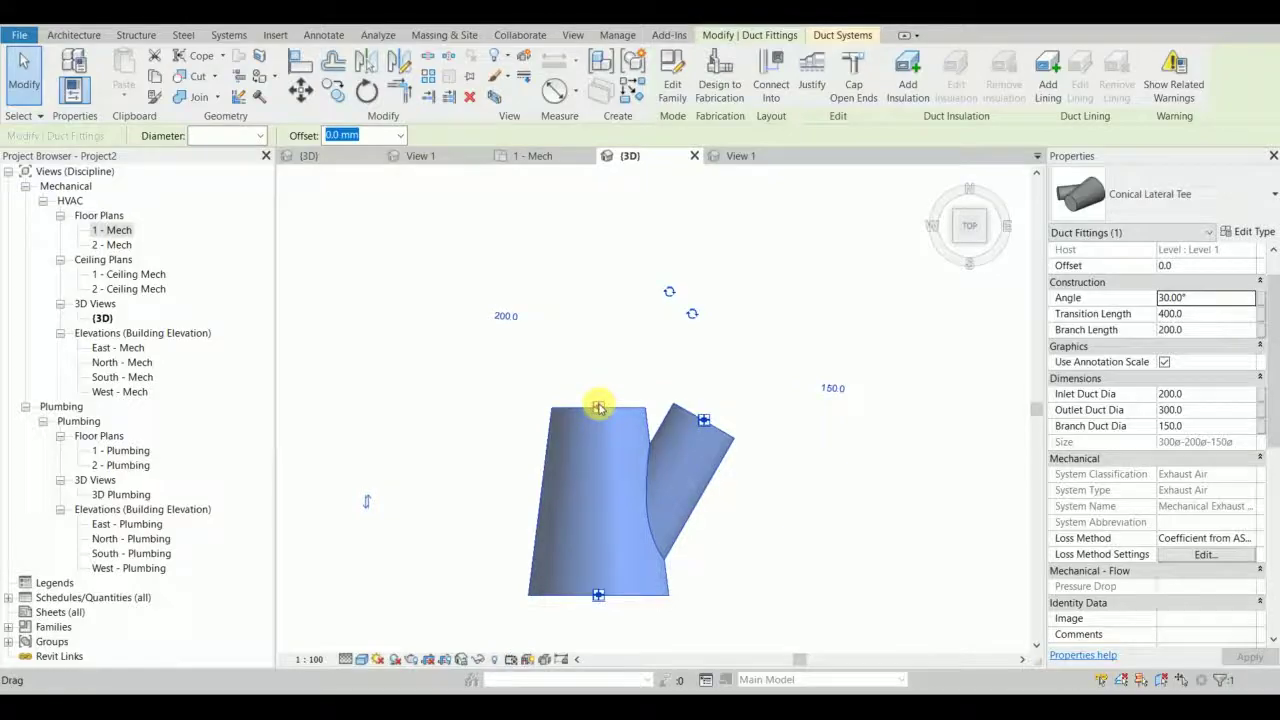
Draw a 200 mm diameter round duct straight out from the tee's 200 mm inlet connector.
right_click(598, 407)
left_click(652, 331)
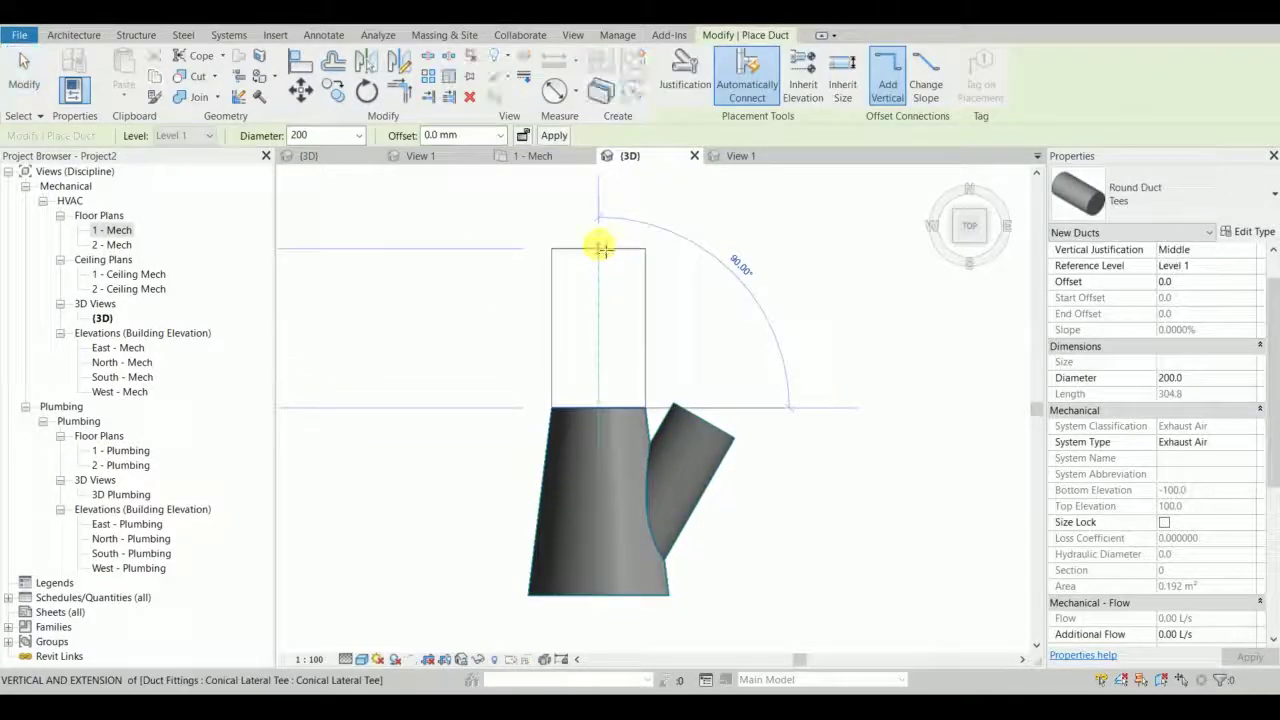
left_click(601, 230)
key("Escape")
key("Escape")
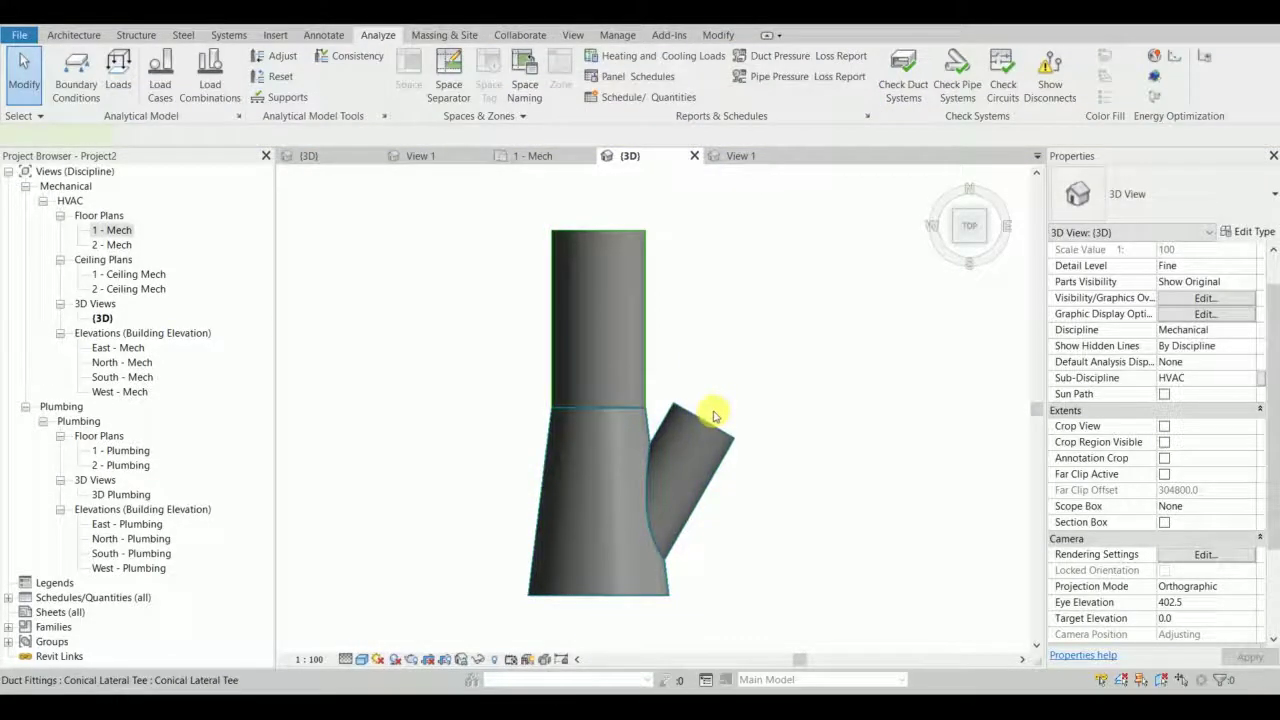
Draw a 150 mm diameter round duct from the tee's angled branch connector, continuing along the branch axis.
left_click(706, 415)
right_click(700, 414)
left_click(728, 425)
right_click(706, 414)
left_click(731, 331)
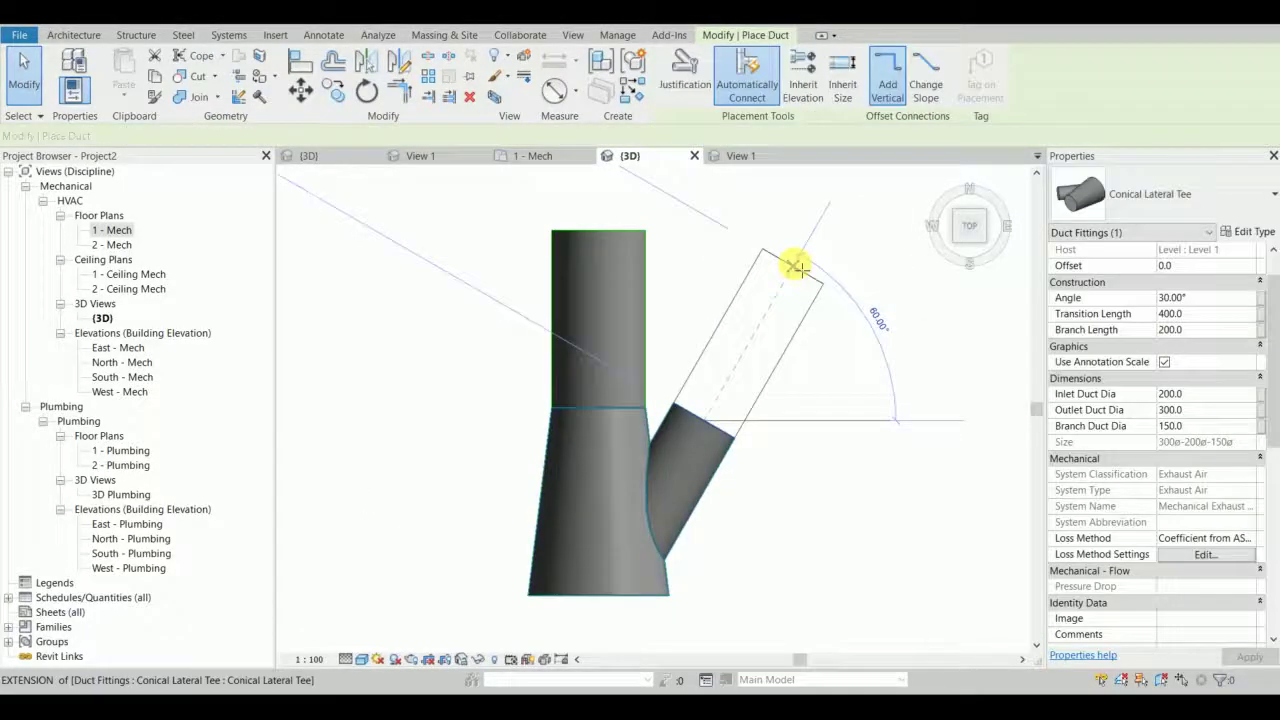
scroll(801, 269, "down", 2)
middle_click_drag(801, 269, 732, 373)
left_click(761, 297)
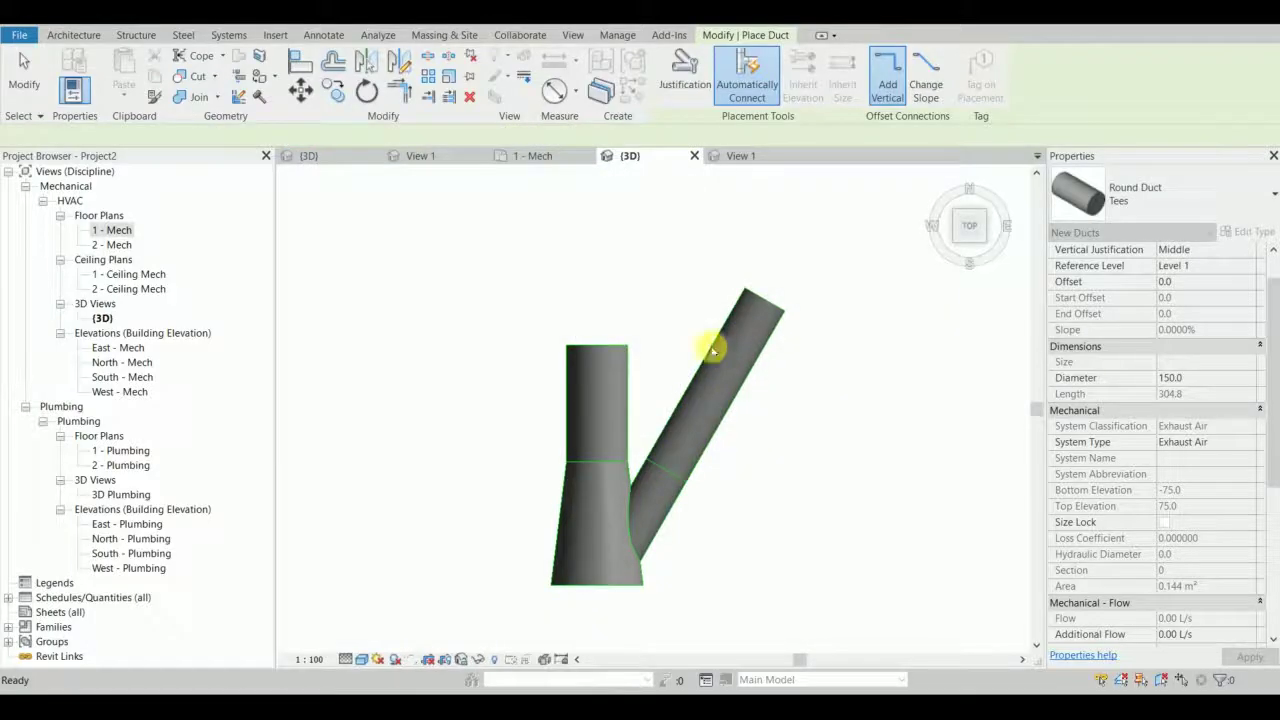
key("Escape")
key("Escape")
Stretch the free end of the straight 200 mm duct to a total length of 600 mm.
left_click(598, 347)
scroll(598, 347, "up", 2)
left_click_drag(598, 347, 690, 277)
left_click(689, 273)
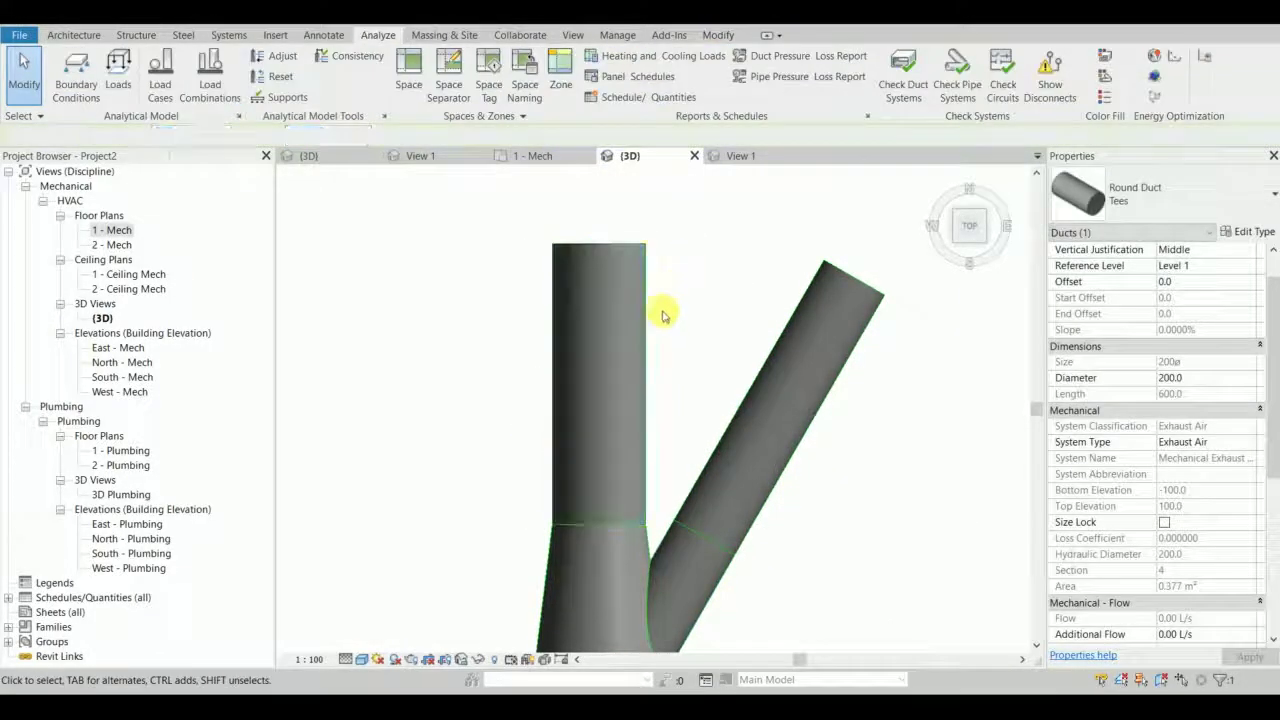
Examine the open ends of the straight duct and the branch duct from an angled 3D view.
scroll(662, 316, "down", 2)
scroll(606, 429, "up", 2)
middle_click_drag(606, 429, 760, 408, "shift")
scroll(660, 372, "down", 2)
middle_click_drag(650, 372, 703, 352, "shift")
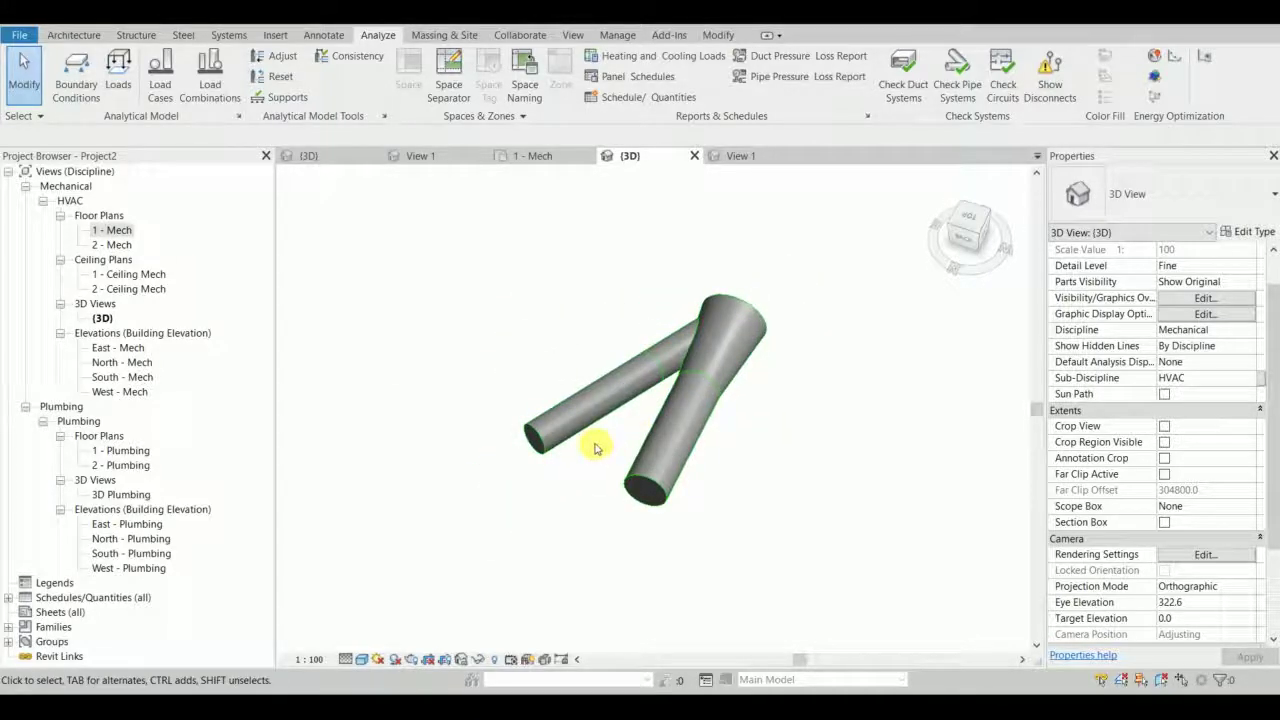
middle_click_drag(579, 460, 551, 426, "shift")
scroll(550, 428, "up", 3)
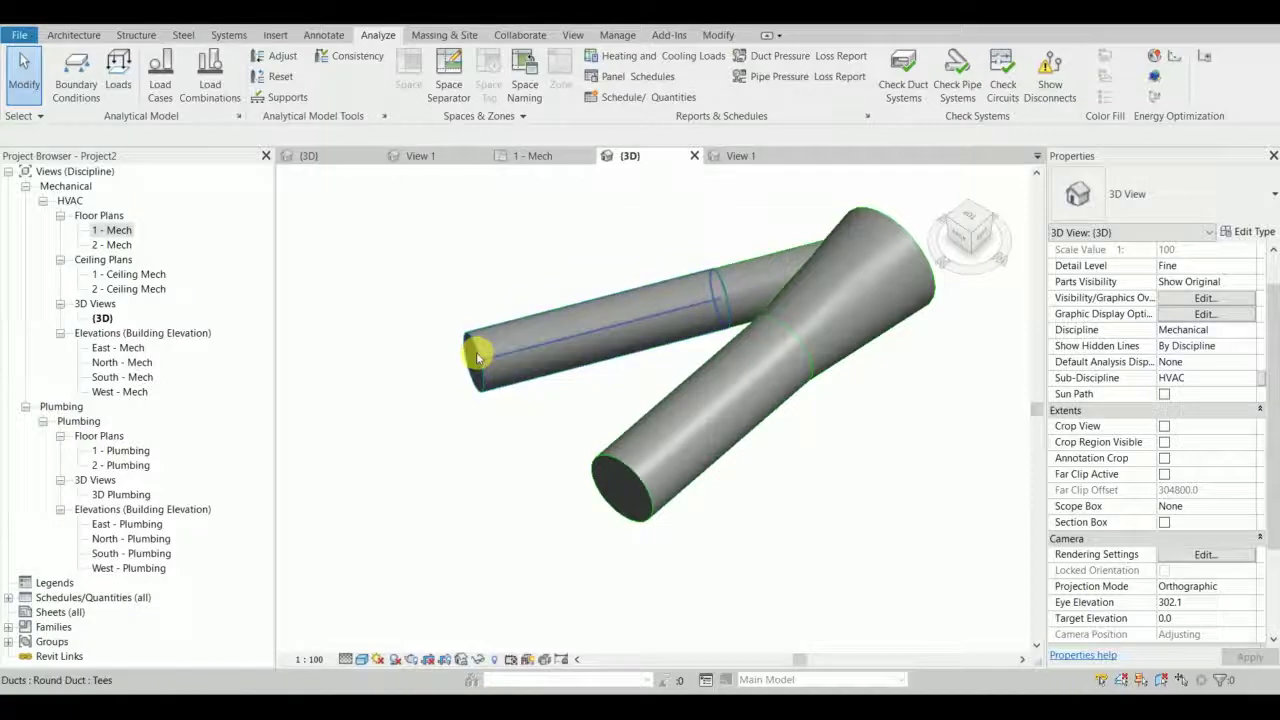
left_click(638, 505)
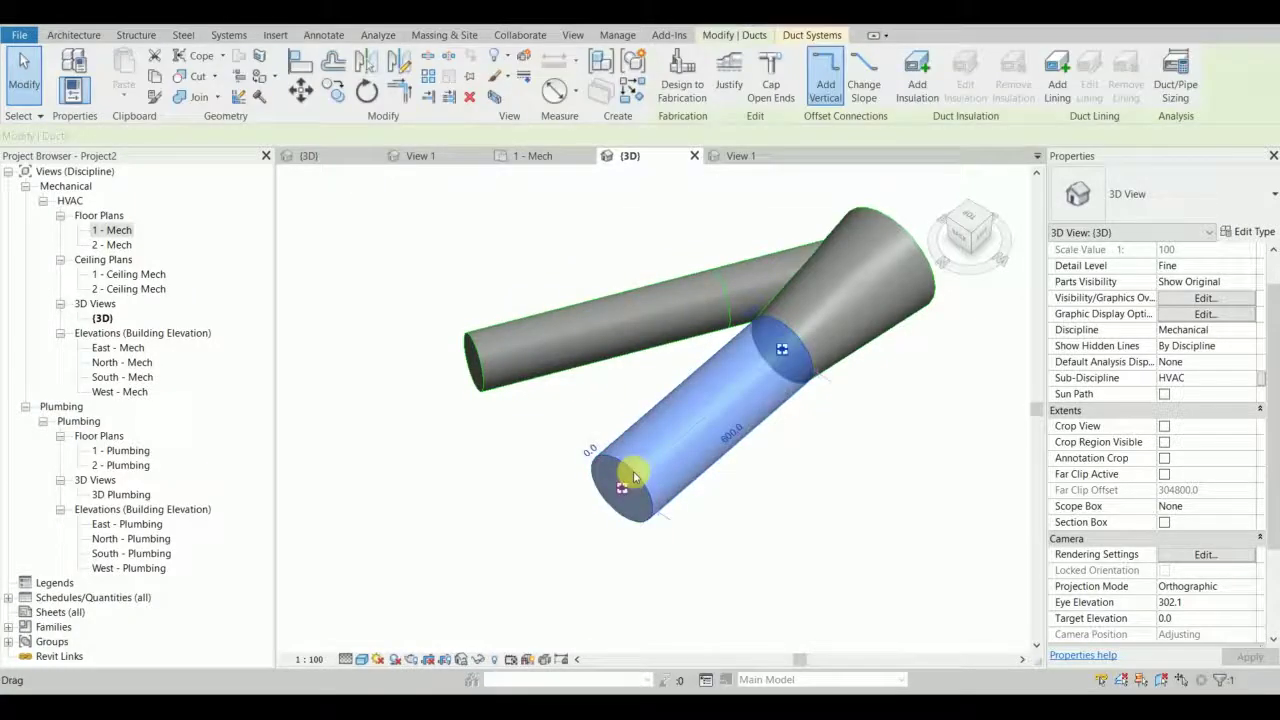
scroll(620, 508, "up", 3)
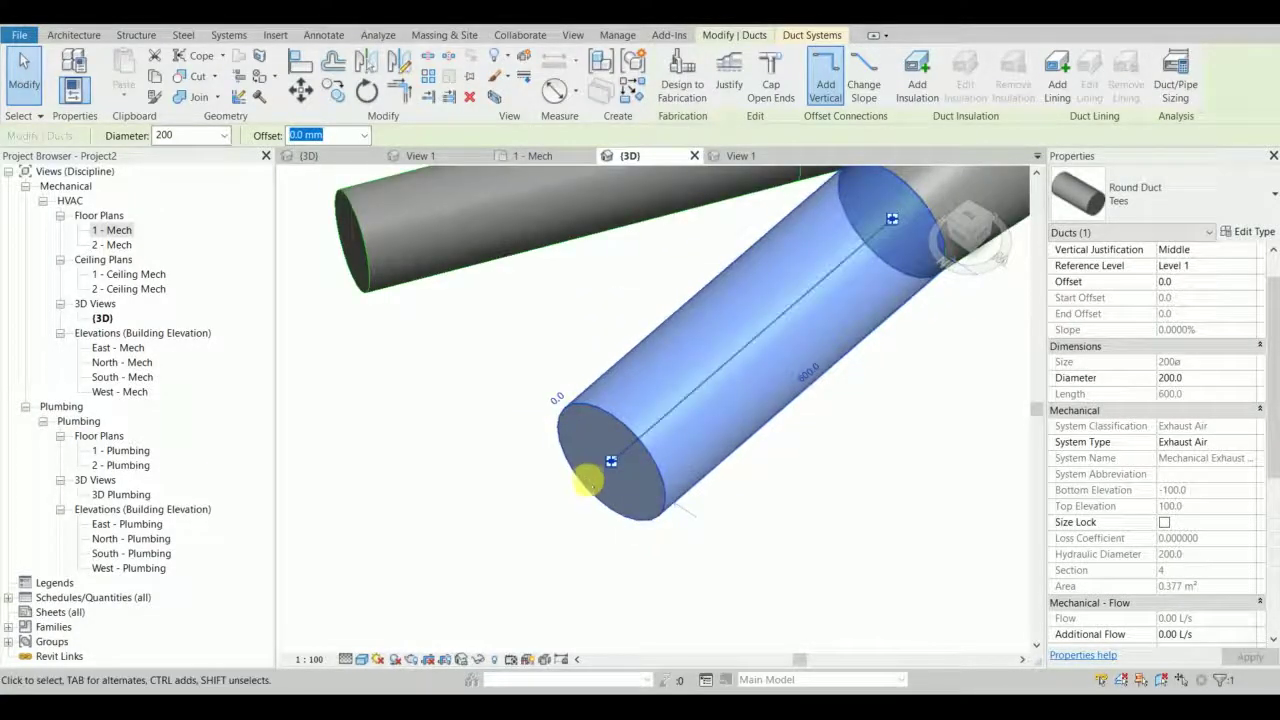
scroll(620, 490, "down", 4)
key("Escape")
scroll(662, 504, "up", 2)
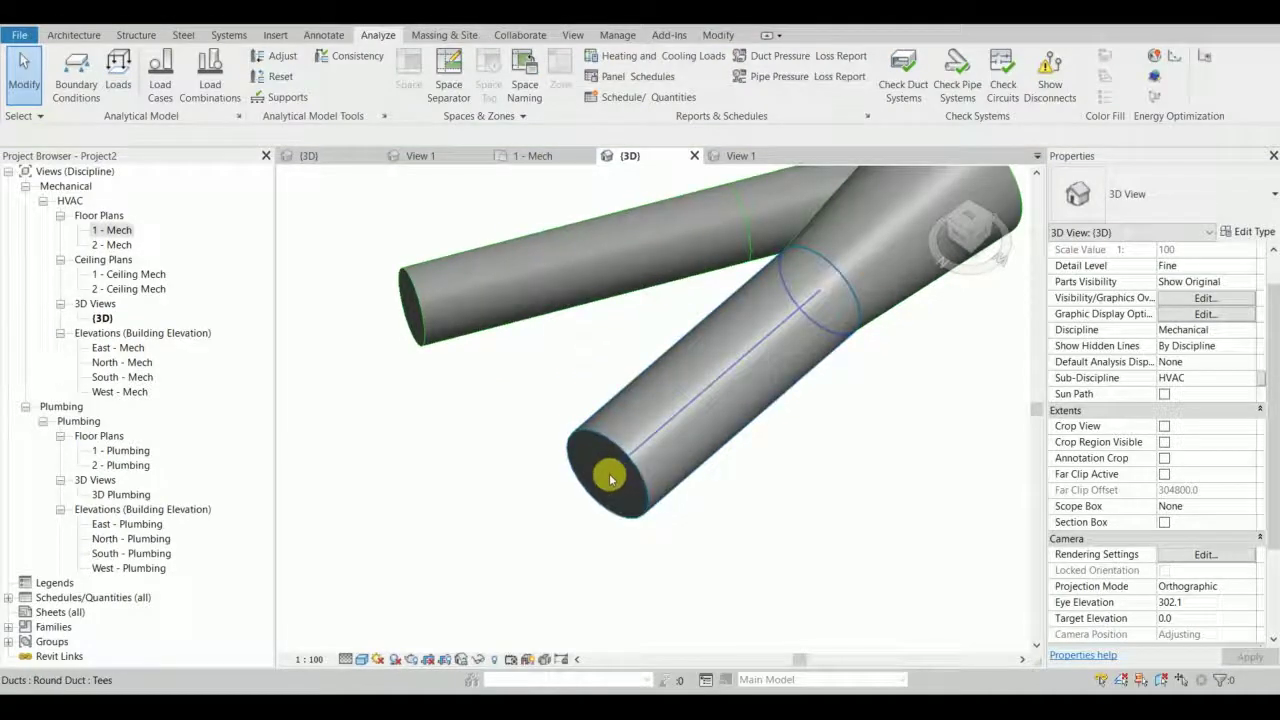
scroll(724, 487, "down", 3)
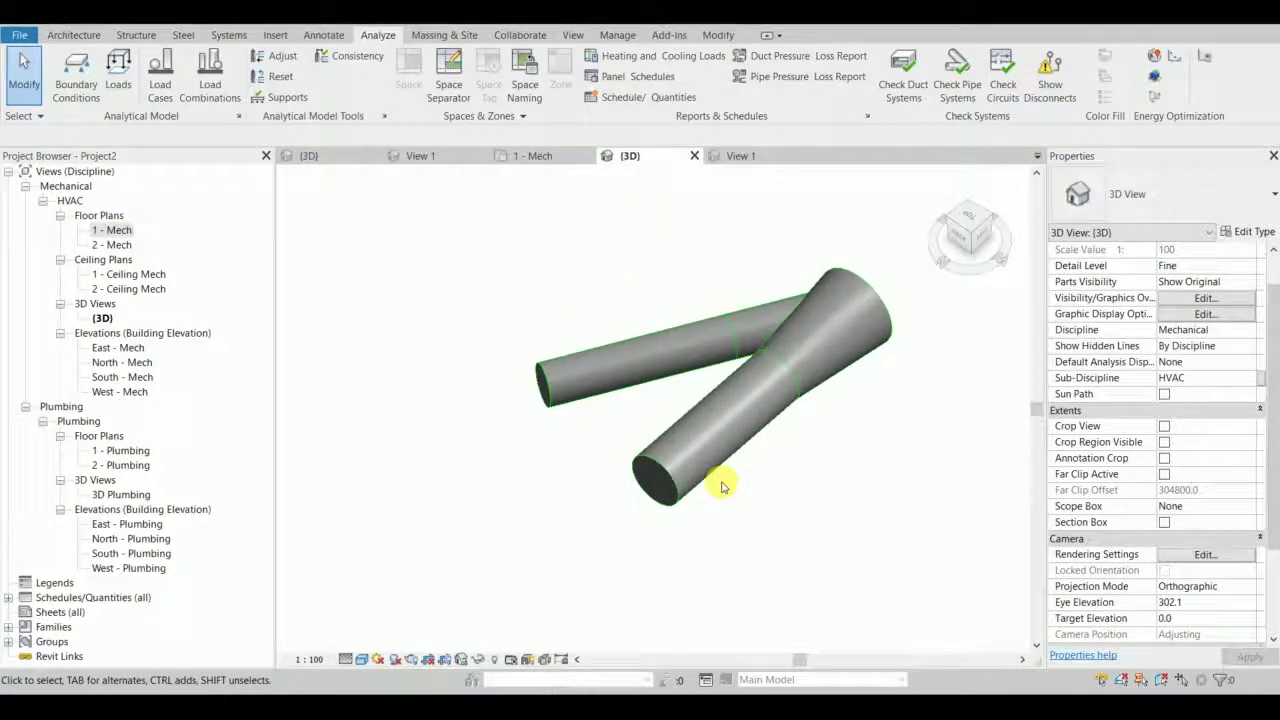
Place a 200 mm round air terminal centred on the open end face of the straight 200 mm duct.
scroll(710, 470, "up", 2)
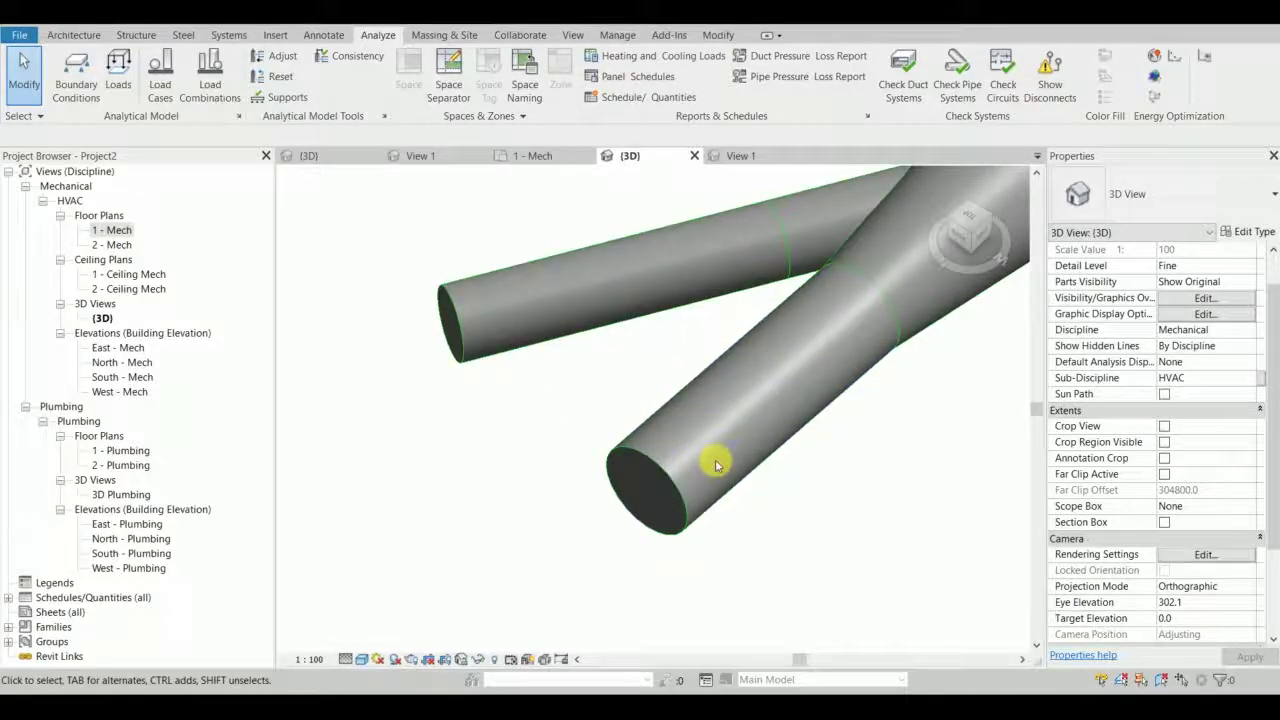
left_click(748, 418)
key("a")
key("t")
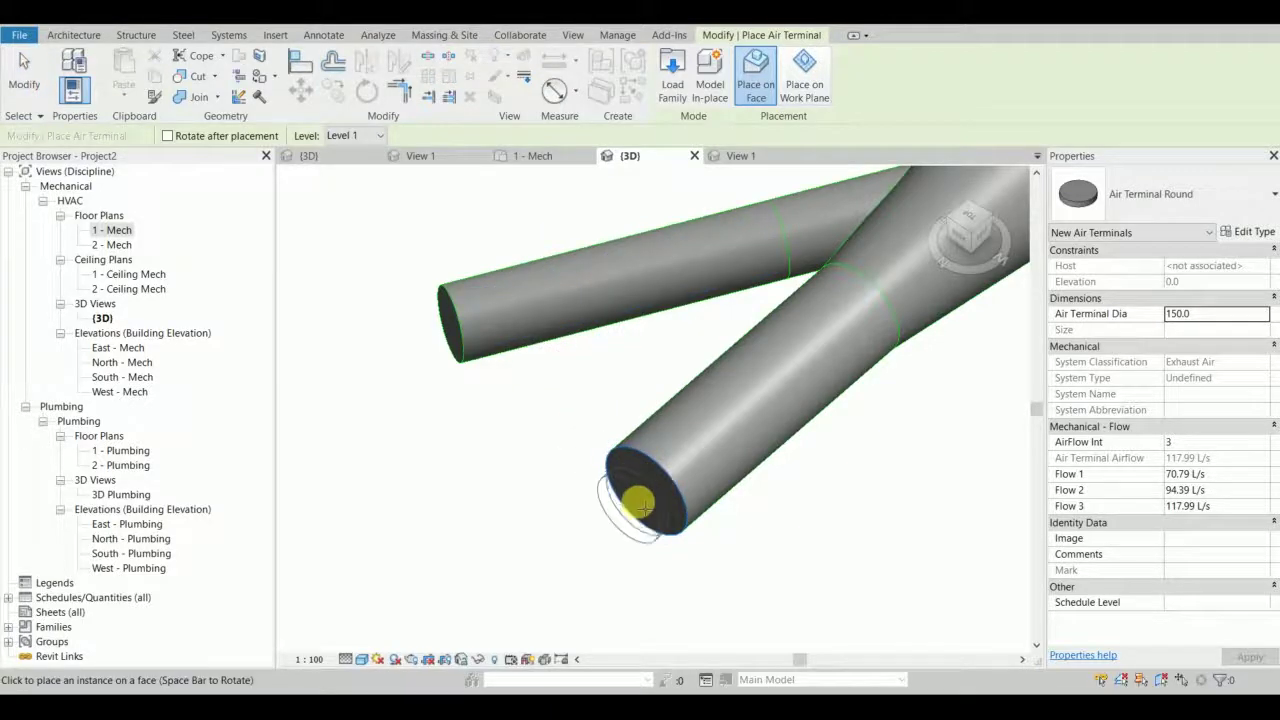
scroll(615, 470, "up", 3)
middle_click_drag(620, 476, 607, 481)
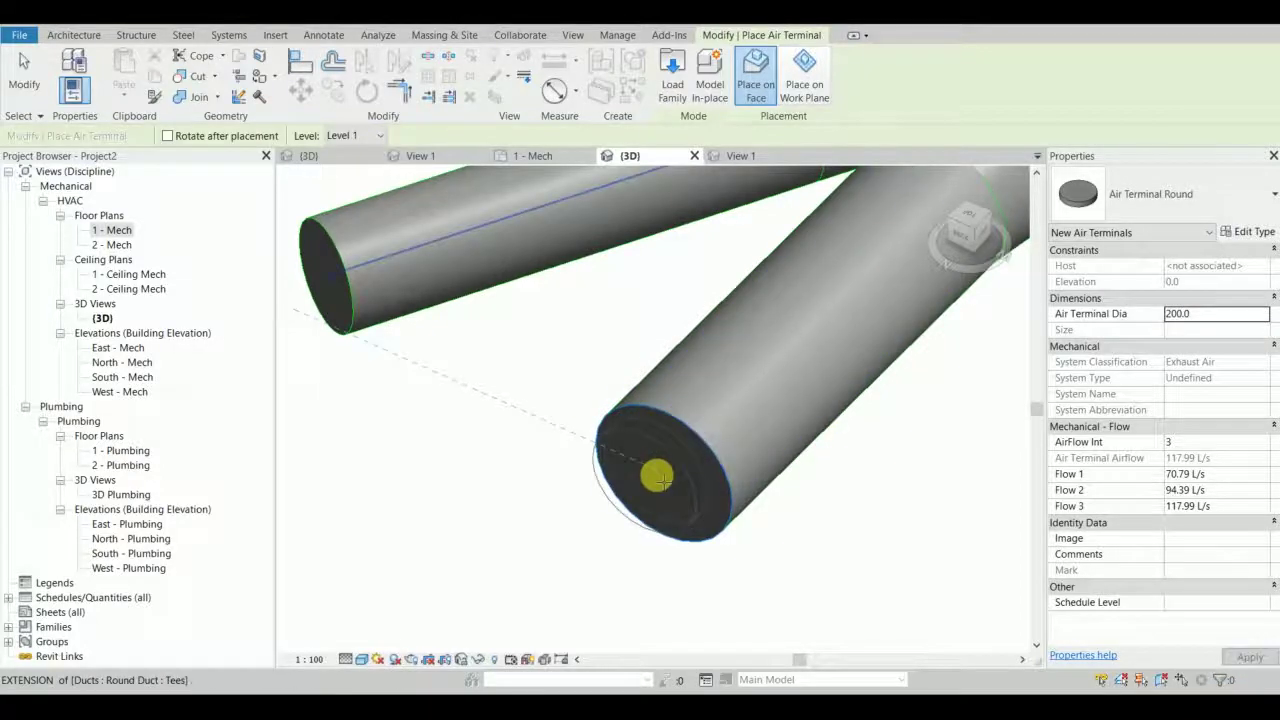
scroll(664, 474, "up", 1)
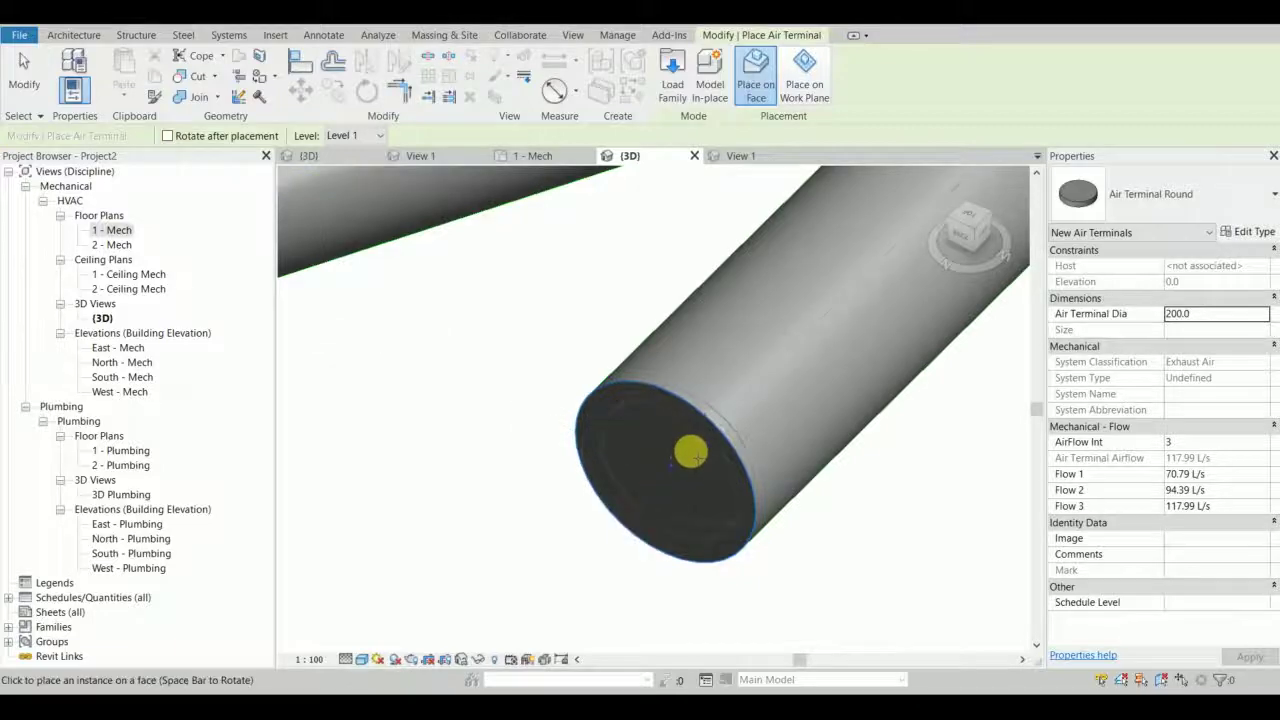
middle_click_drag(664, 474, 711, 479, "shift")
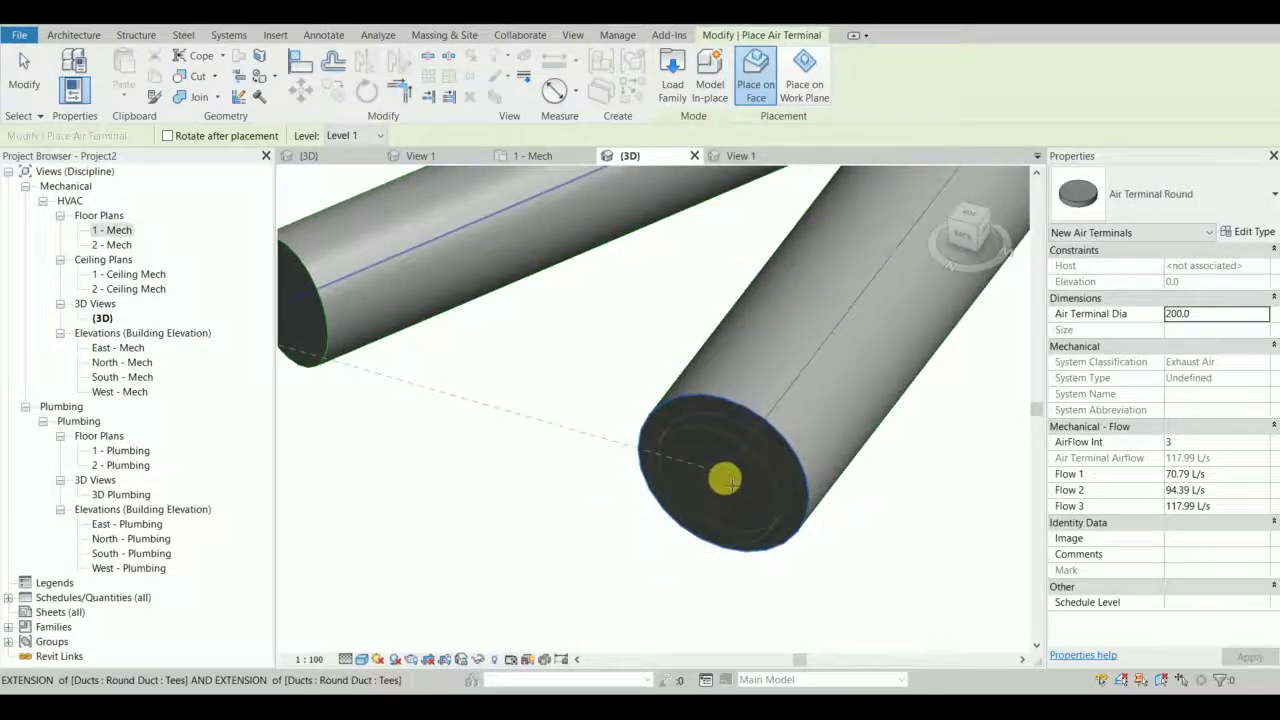
key("Escape")
scroll(730, 505, "down", 2)
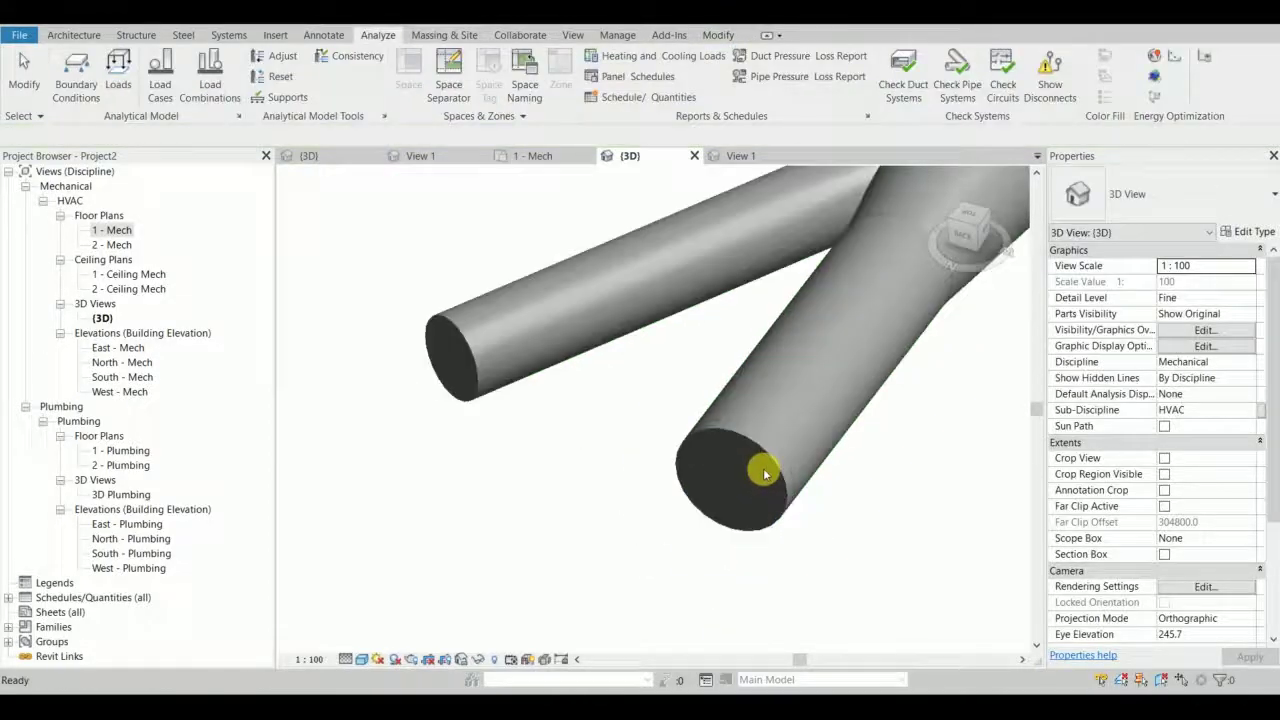
Connect the straight duct's free end to the connector of its air terminal.
middle_click_drag(768, 476, 706, 494, "shift")
scroll(694, 466, "up", 2)
left_click(621, 478)
middle_click_drag(621, 478, 717, 482)
left_click_drag(575, 463, 706, 488)
key("Escape")
Set the straight duct terminal's AirFlow Int to 1 and Flow 1 to 350 L/s, and check the duct's properties.
left_click(680, 526)
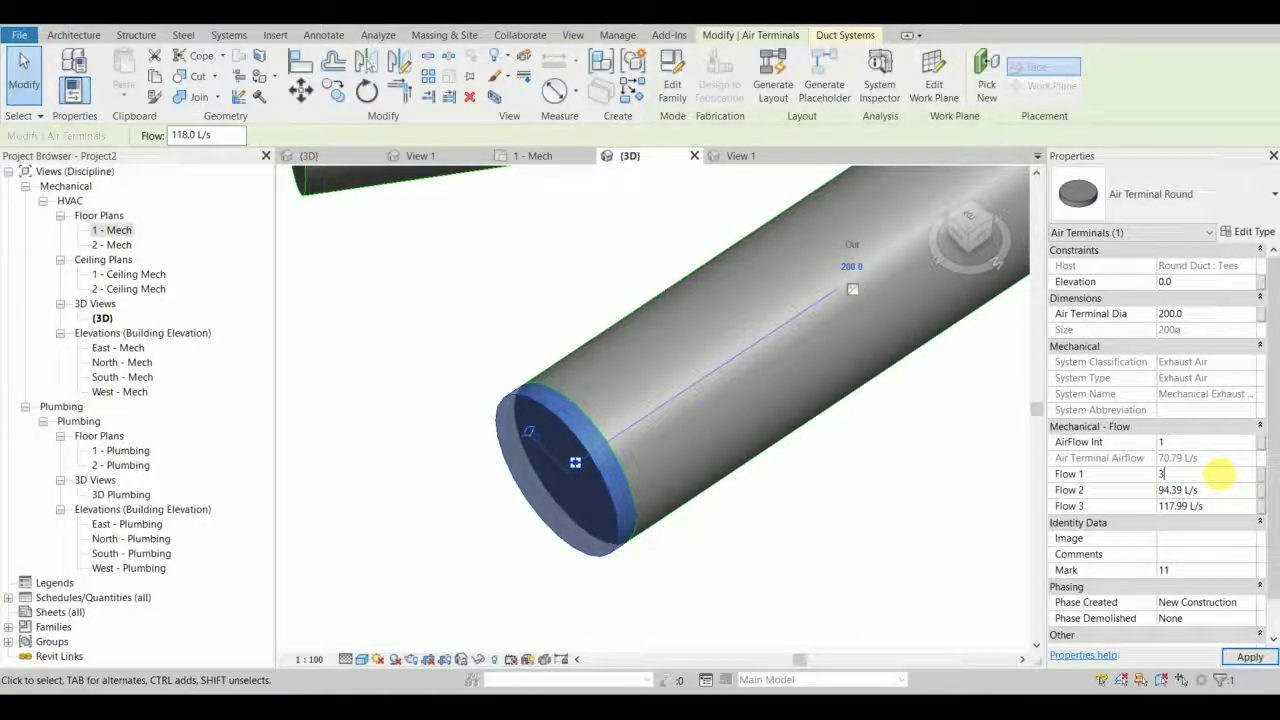
left_click(1250, 657)
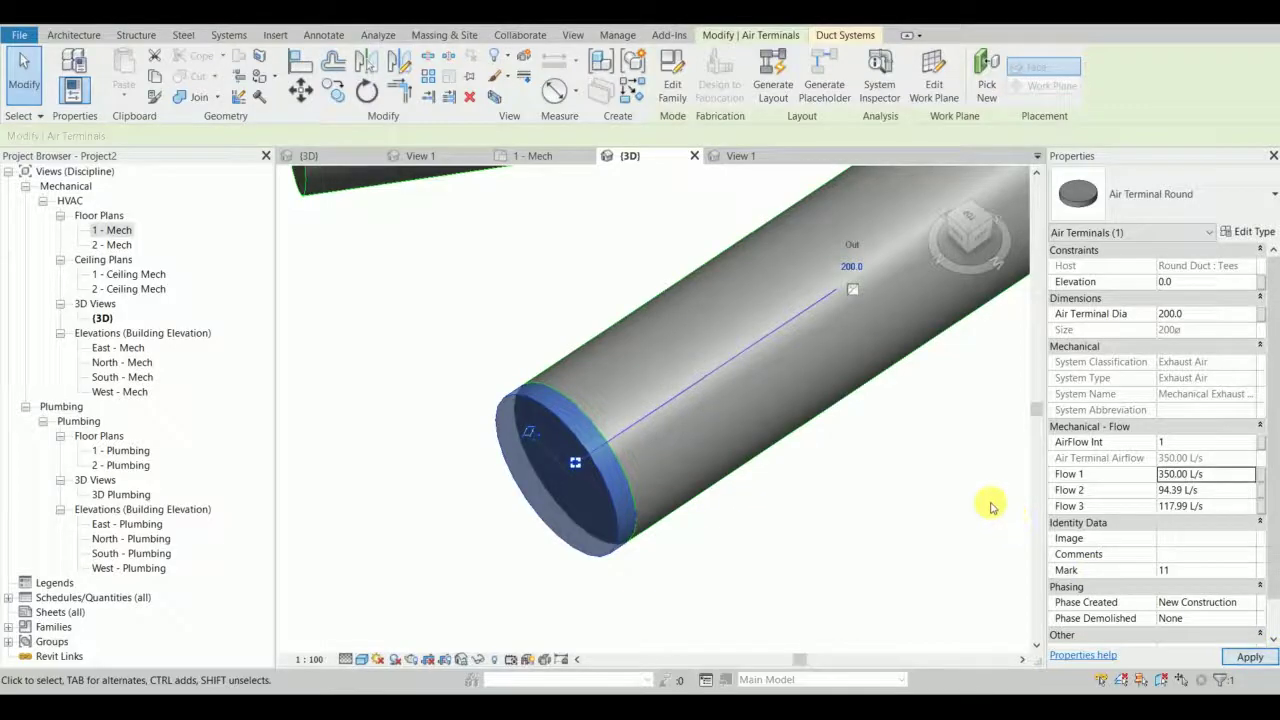
key("Escape")
scroll(743, 428, "down", 2)
left_click(752, 438)
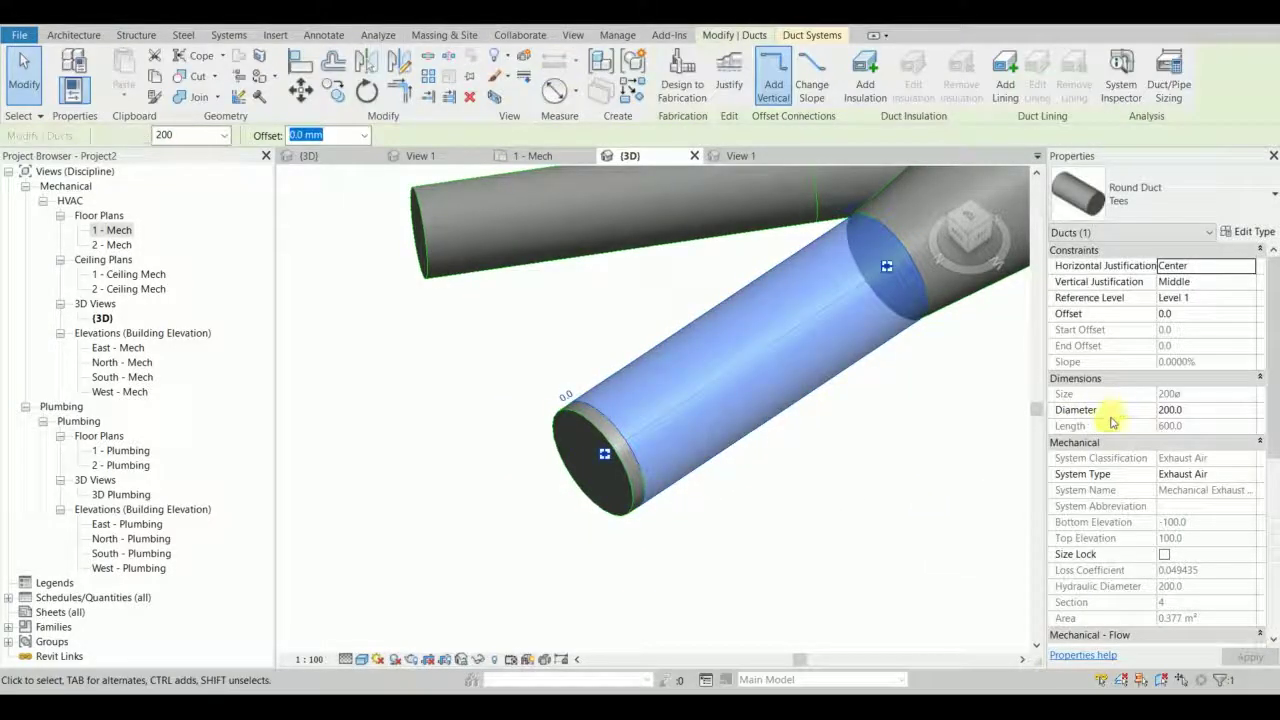
scroll(1170, 500, "down", 5)
left_click(848, 467)
Place a 150 mm round air terminal centred on the open end face of the branch duct.
middle_click_drag(848, 467, 549, 352, "shift")
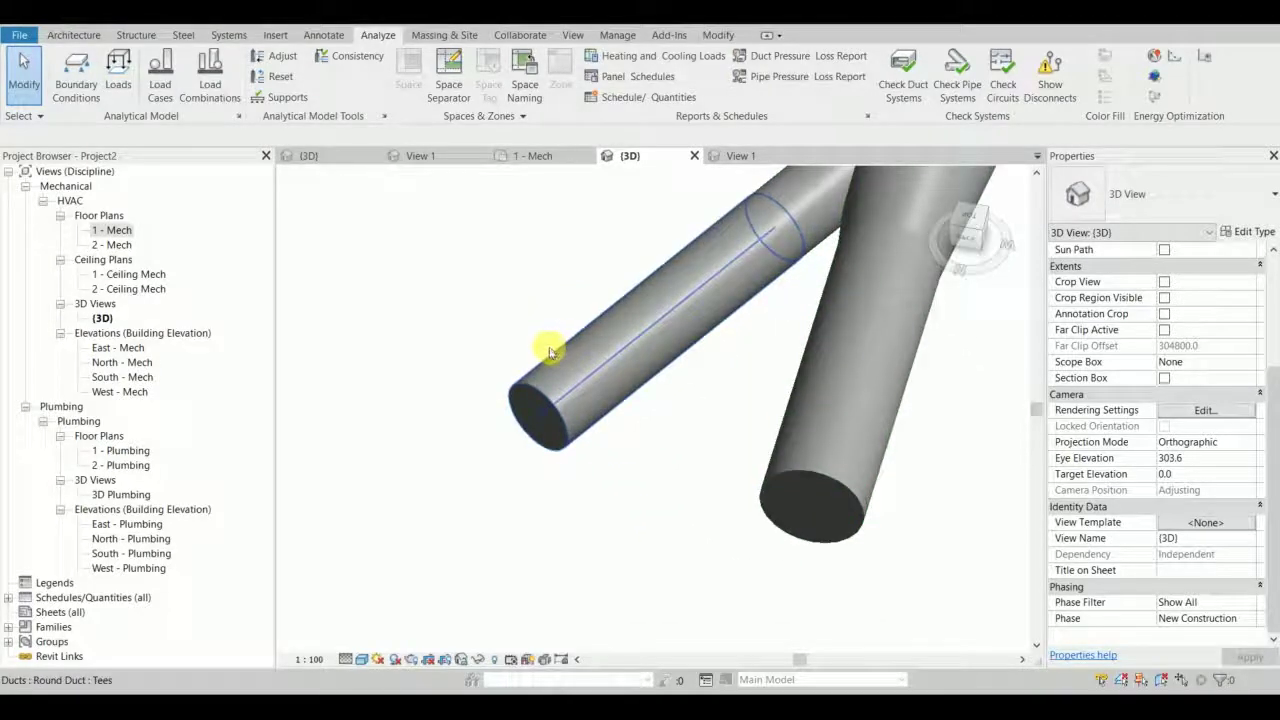
key("t")
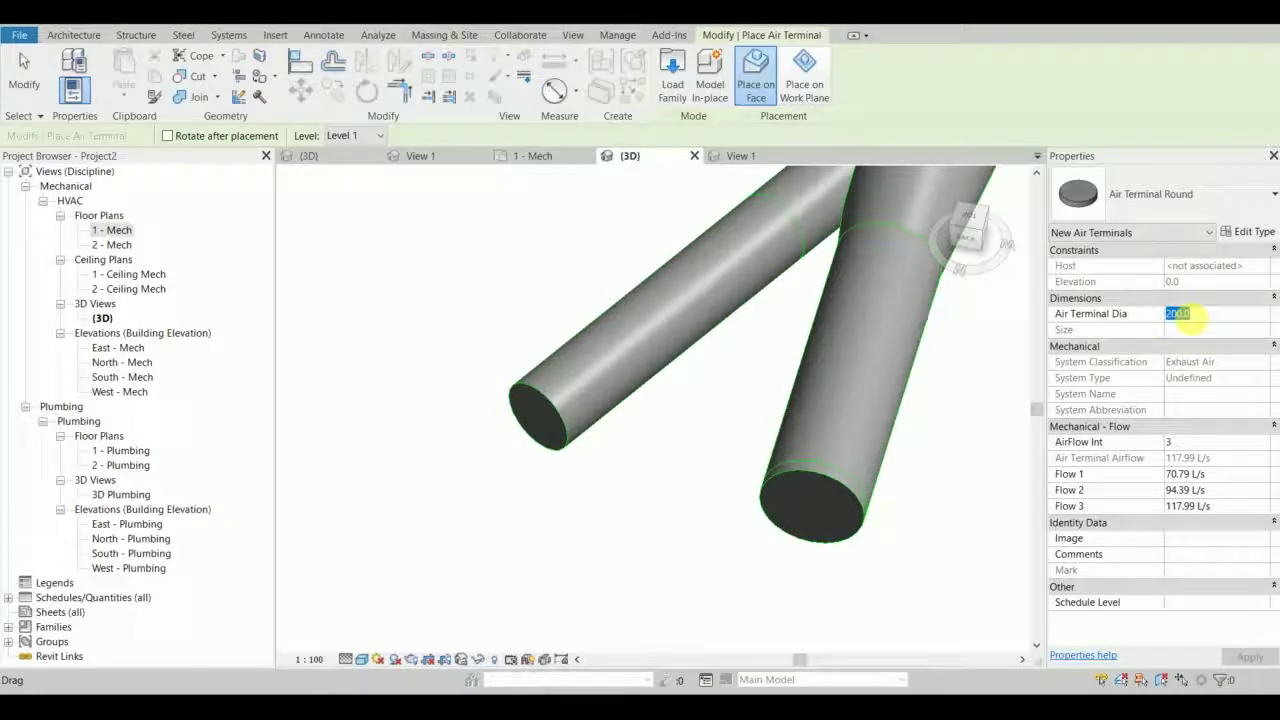
middle_click_drag(529, 434, 537, 363, "shift")
left_click(572, 378)
key("Escape")
key("Escape")
scroll(637, 366, "down", 1)
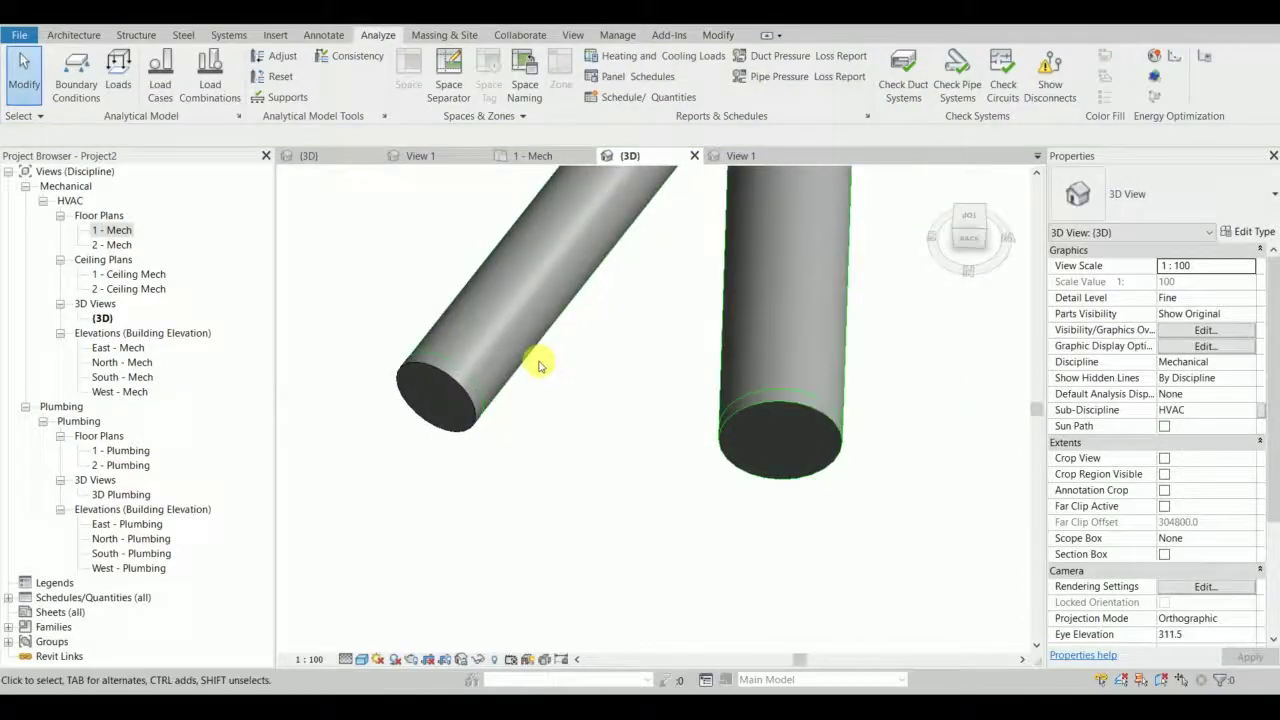
Connect the branch duct's free end to the connector of its 150 mm air terminal.
left_click(537, 363)
middle_click_drag(574, 404, 642, 447)
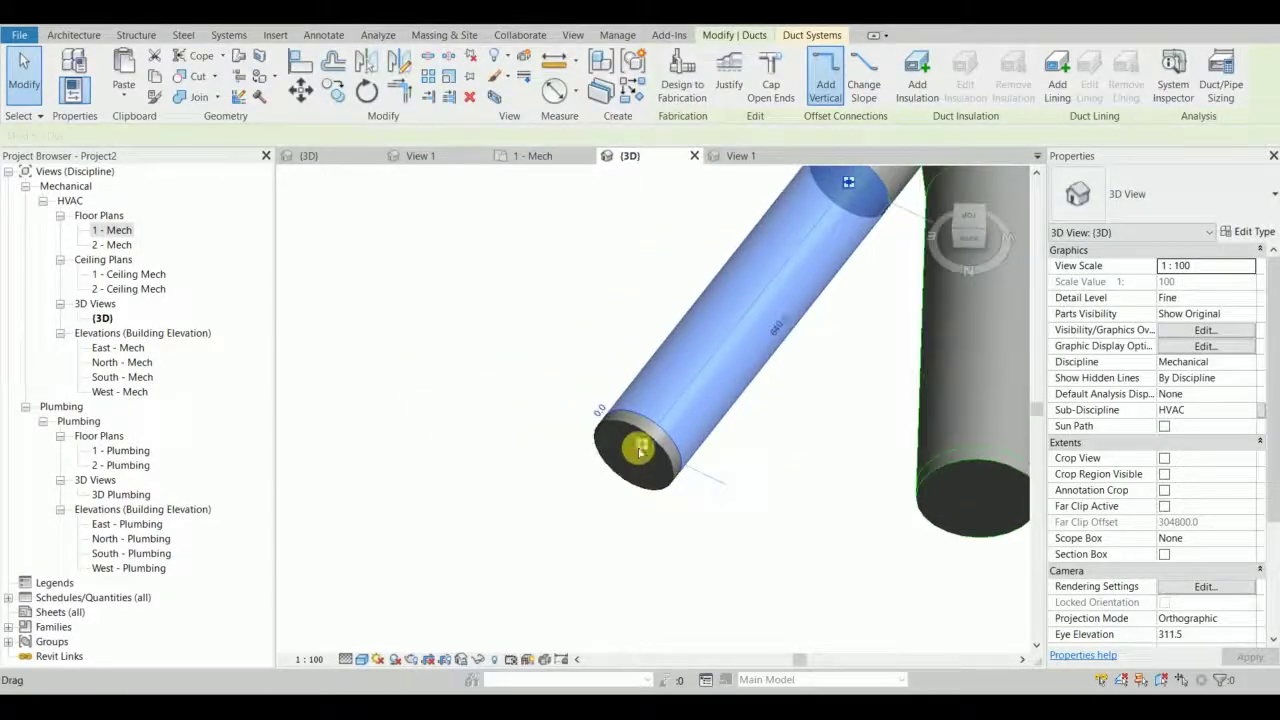
mouse_move(643, 449)
left_mouse_down()
mouse_move(657, 442)
mouse_move(643, 444)
left_mouse_up()
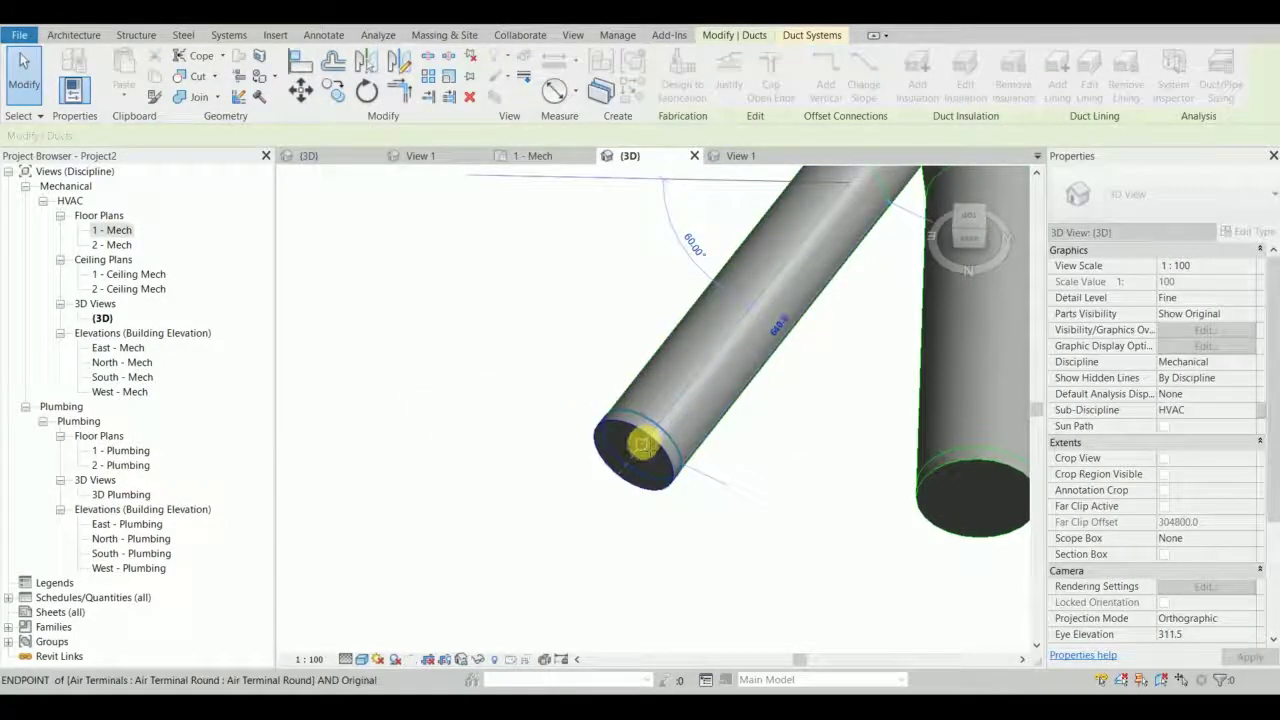
left_click(737, 445)
Set the branch terminal's AirFlow Int to 1 and Flow 1 to 250 L/s, and check the branch duct's flow properties.
left_click(676, 466)
middle_click_drag(700, 460, 656, 434, "shift")
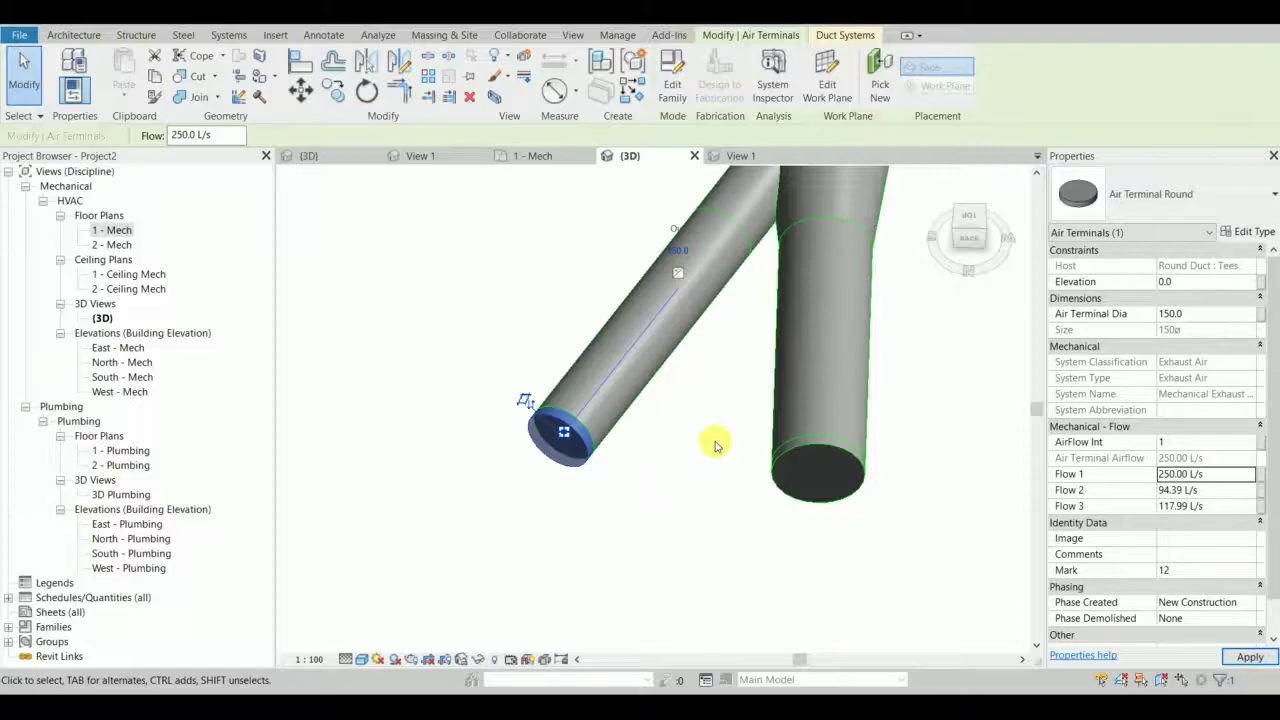
left_click(674, 438)
middle_click_drag(657, 400, 637, 456)
scroll(554, 491, "up", 1)
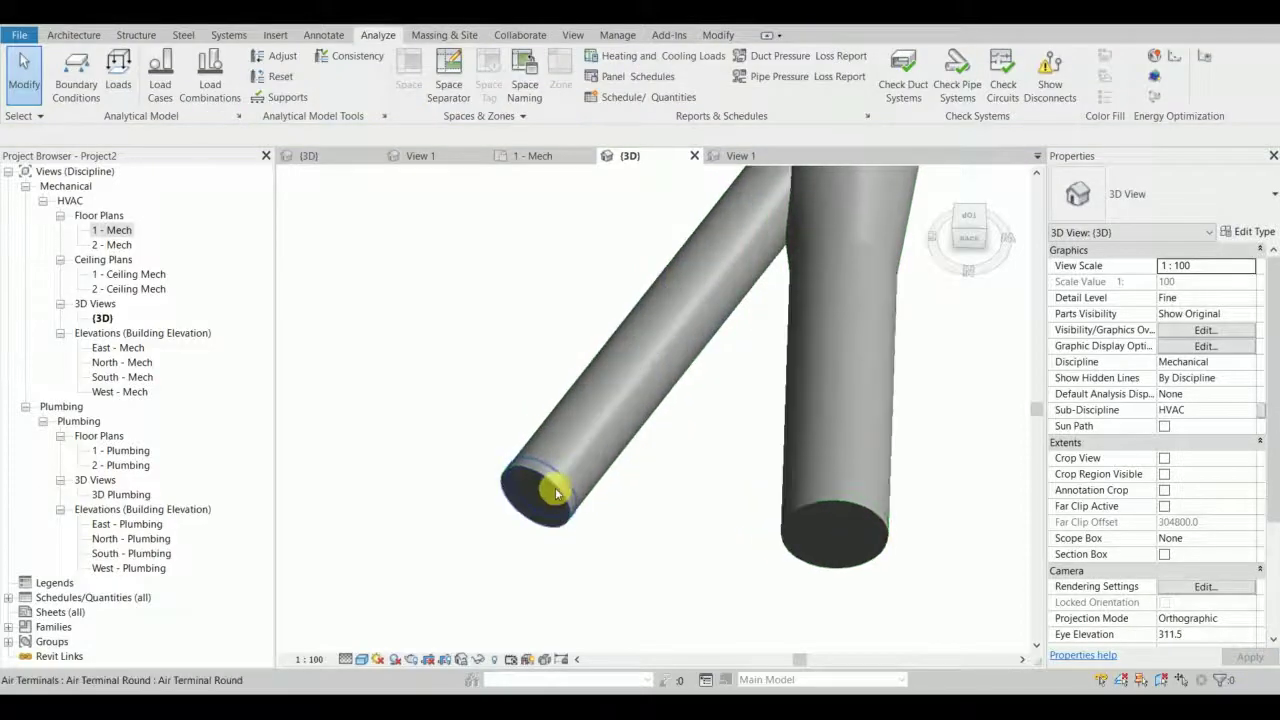
left_click(640, 436)
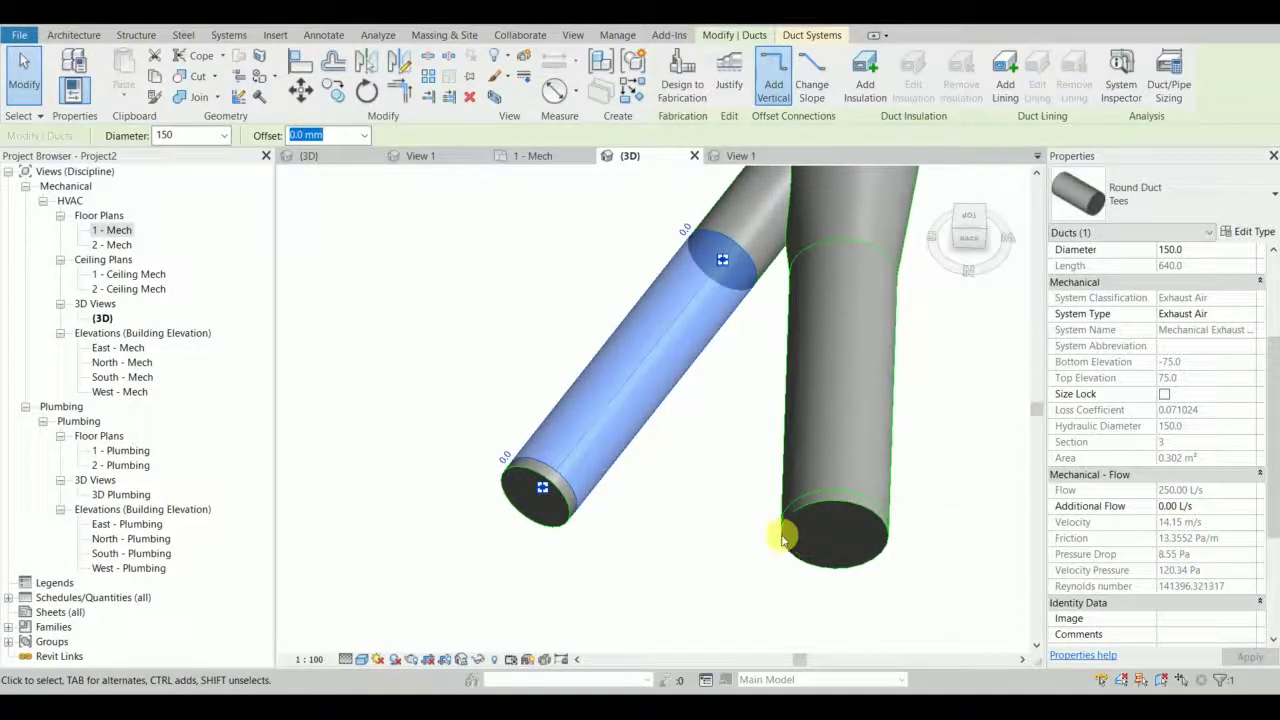
left_click(714, 468)
Draw a 300 mm diameter round duct about 720 mm long straight out from the tee's outlet and check its flow properties.
middle_click_drag(714, 468, 499, 500, "shift")
middle_click_drag(718, 444, 490, 420, "shift")
left_click(969, 225)
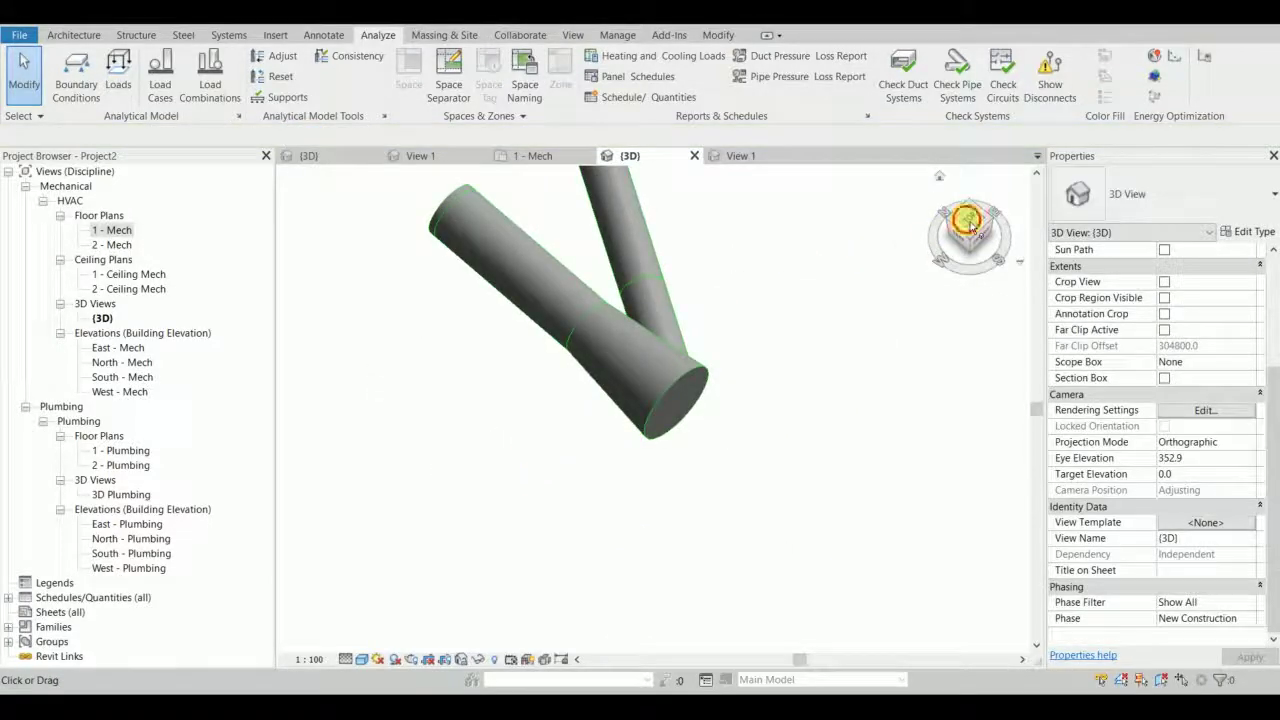
scroll(594, 440, "up", 10)
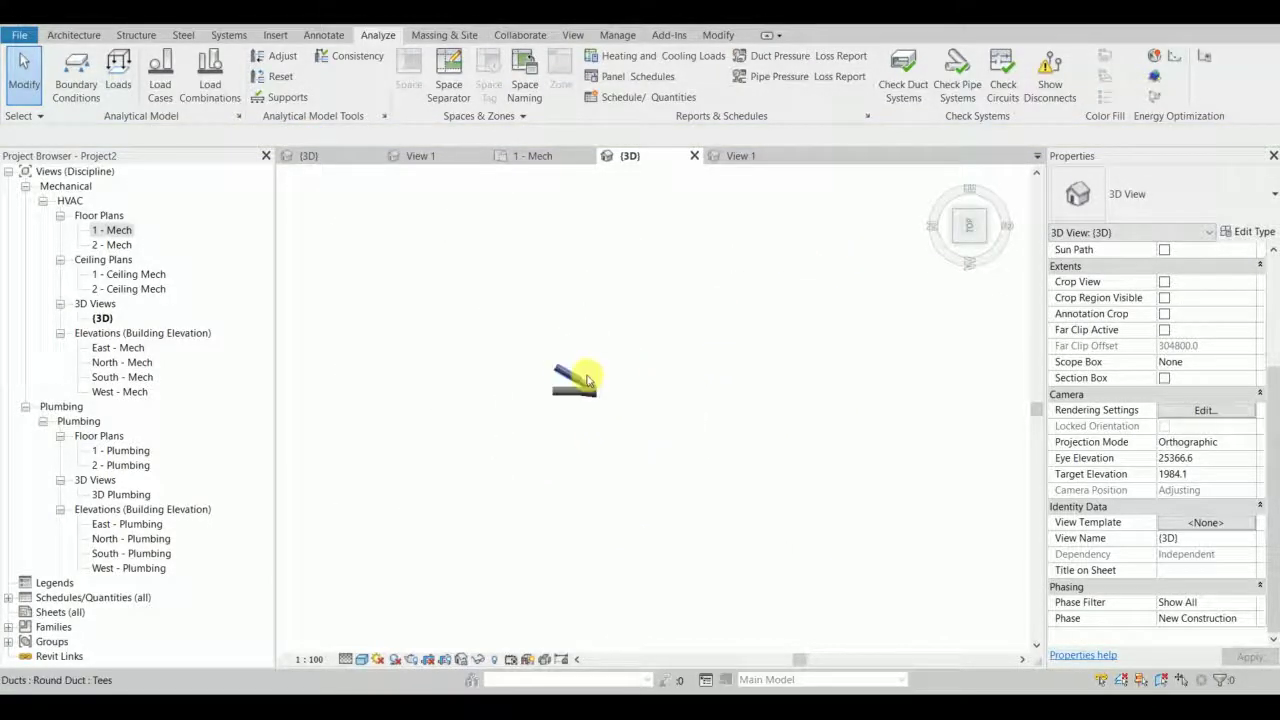
left_click(628, 424)
right_click(620, 421)
left_click(672, 332)
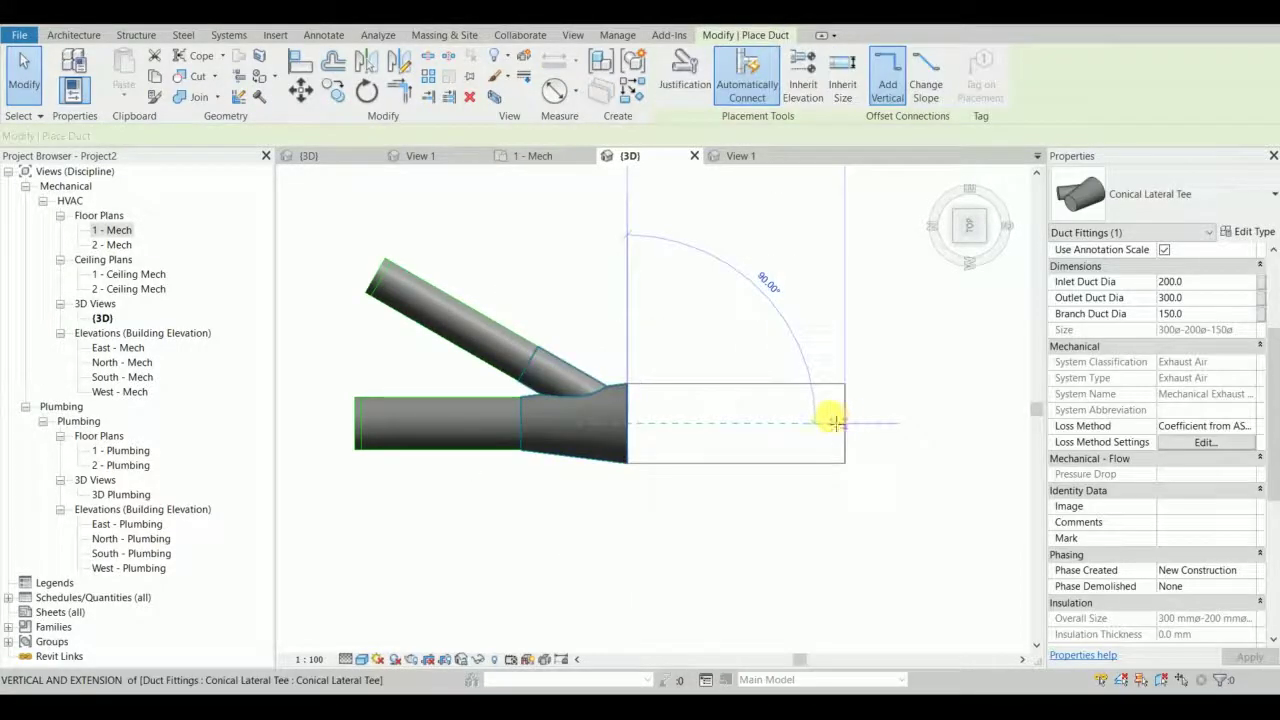
left_click(818, 422)
key("Escape")
key("Escape")
scroll(716, 474, "up", 3)
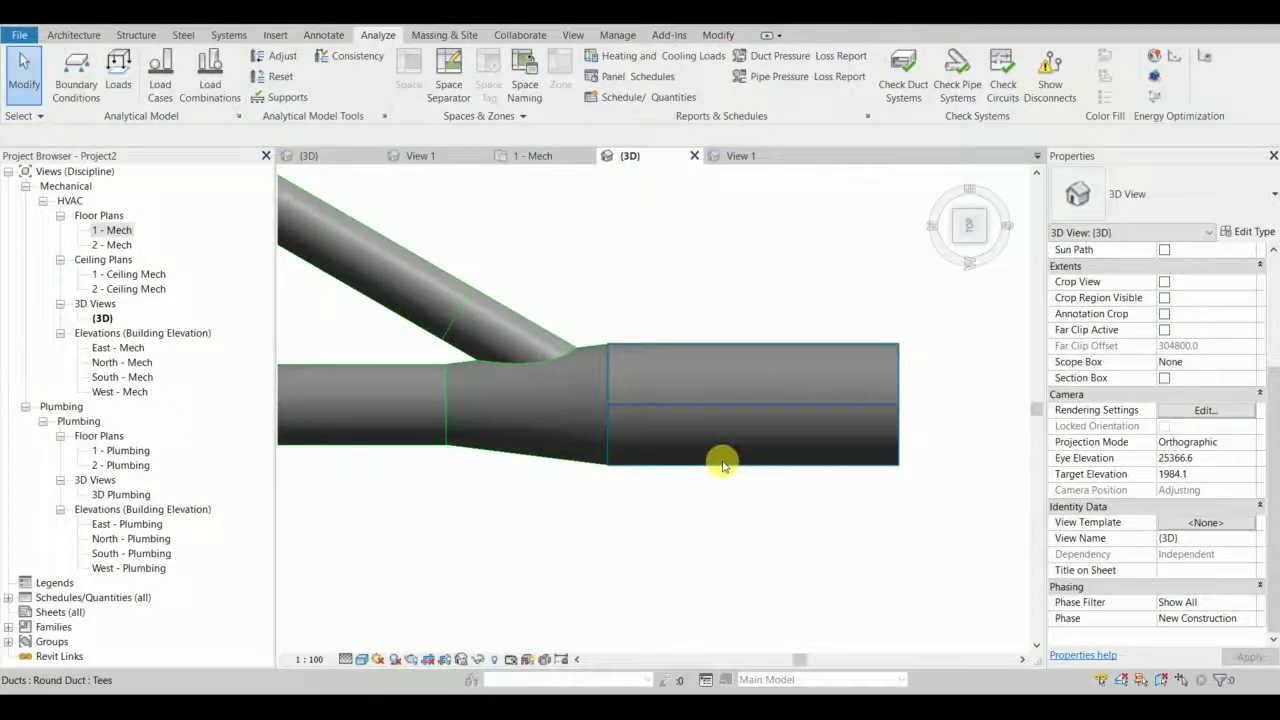
left_click(771, 451)
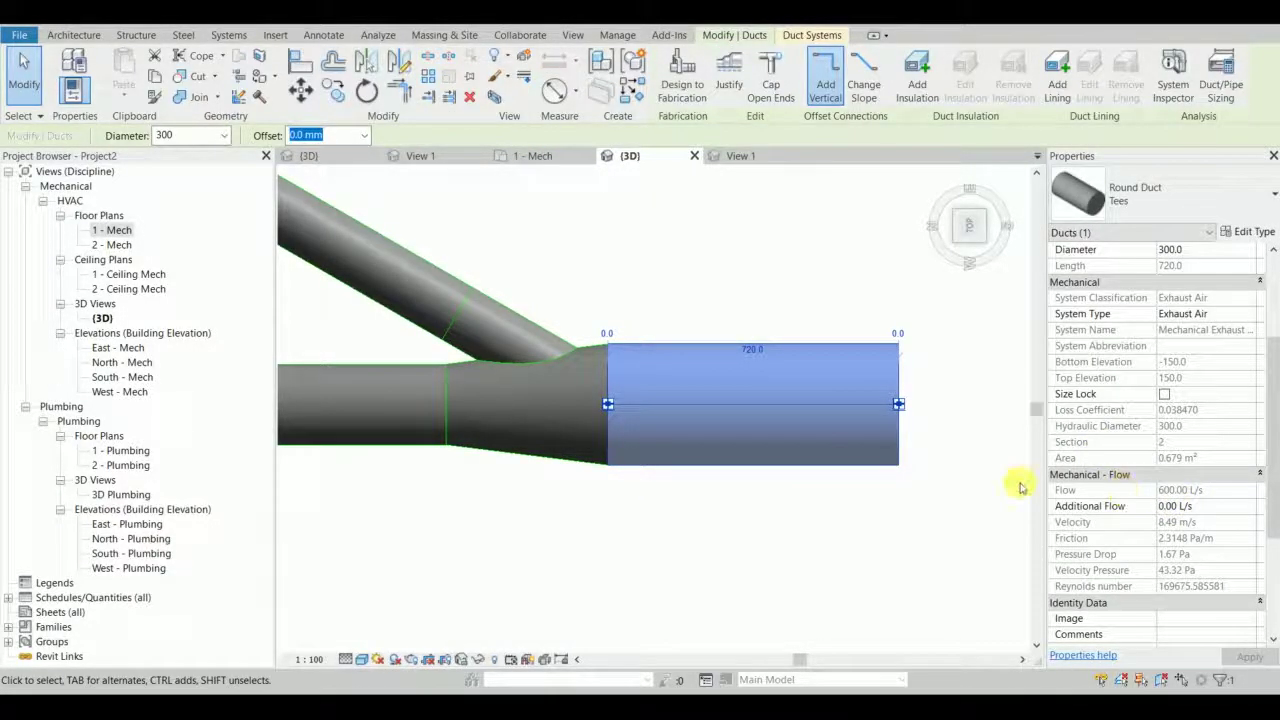
left_click(887, 507)
Open the conical lateral tee's ASHRAE table loss settings and enlarge the dialog to examine the ED5-1 diagram.
scroll(722, 492, "down", 2)
middle_click_drag(694, 489, 594, 450, "shift")
middle_click_drag(624, 400, 731, 571)
middle_click_drag(726, 430, 662, 650)
left_click(736, 418)
middle_click_drag(777, 403, 694, 436, "shift")
scroll(863, 409, "up", 5)
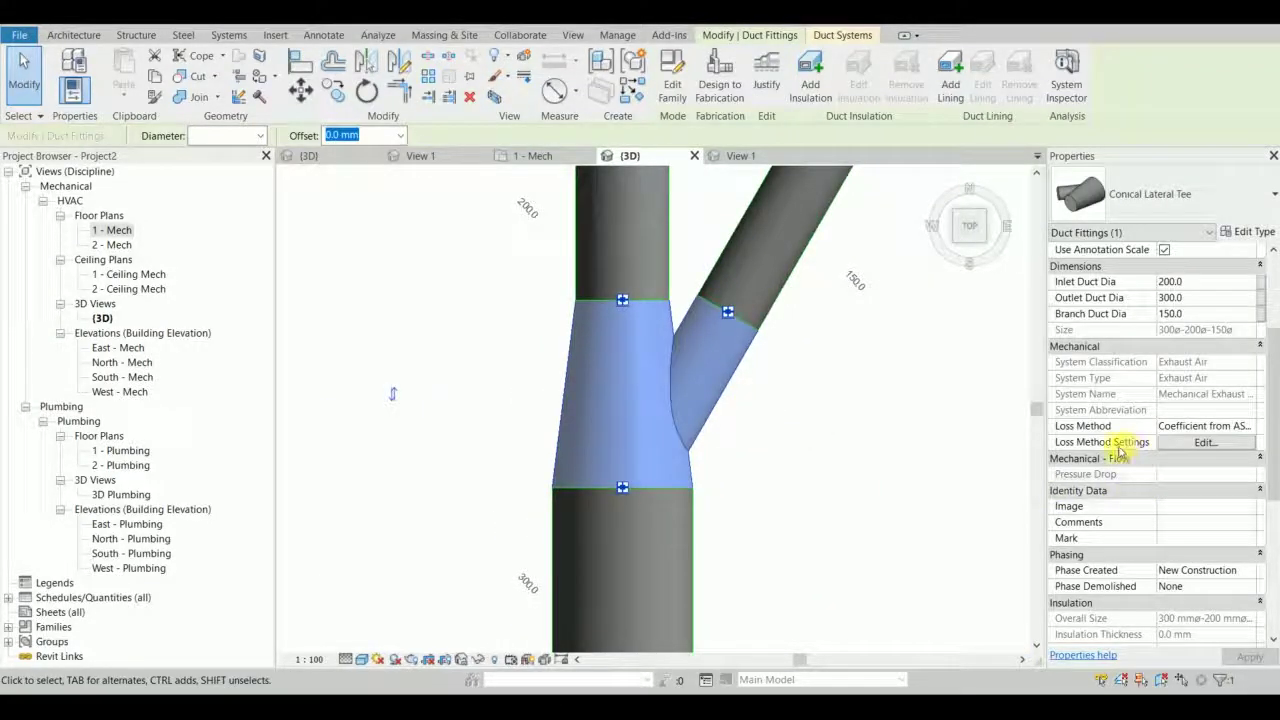
left_click_drag(1047, 443, 1015, 418)
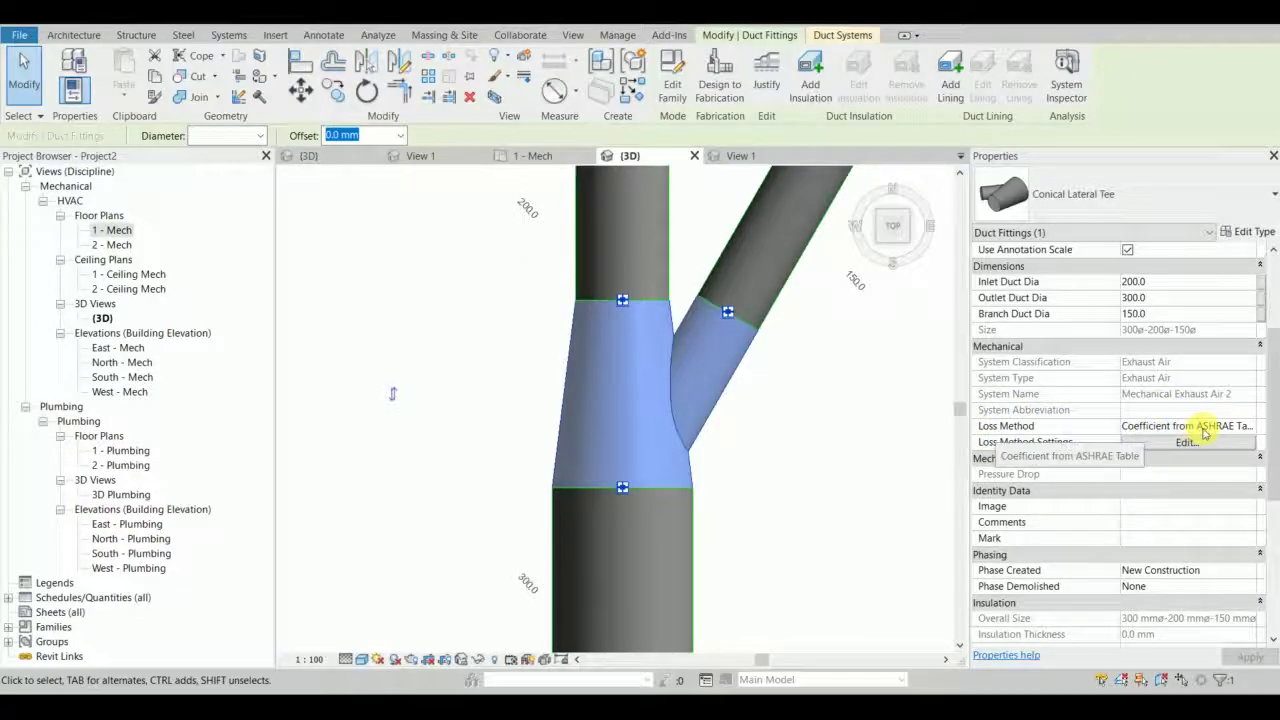
left_click(1110, 449)
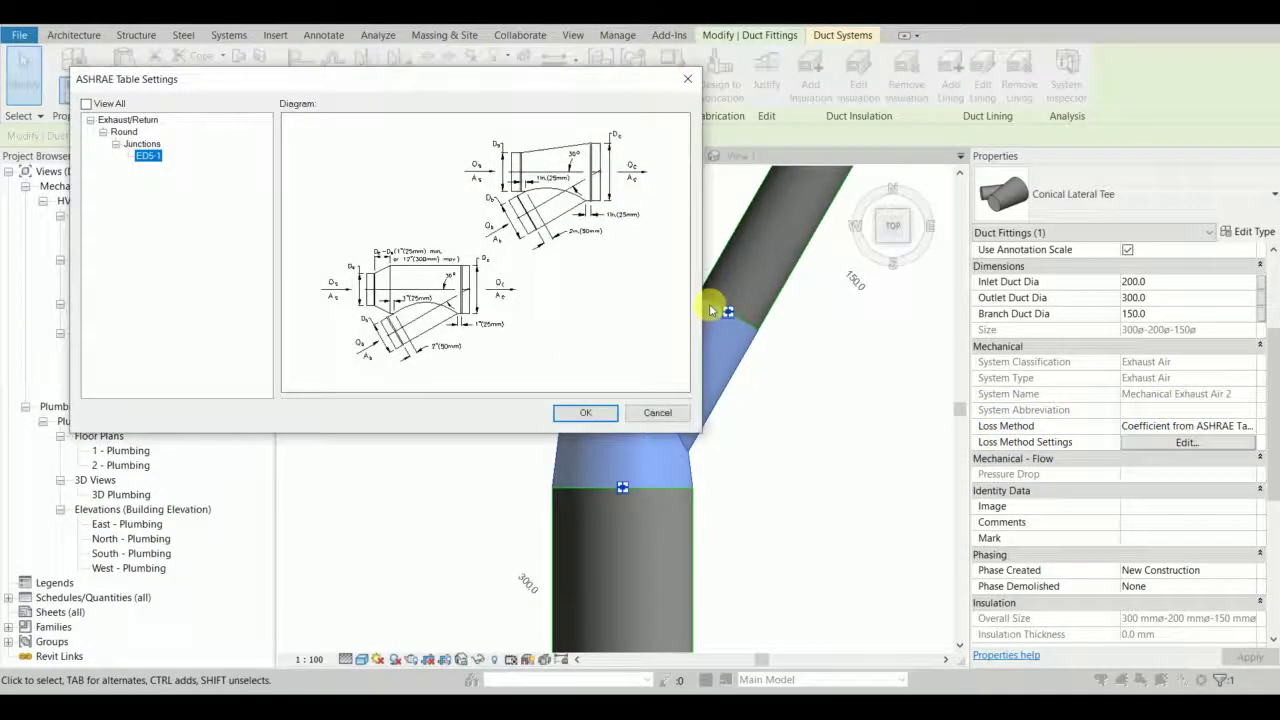
left_click_drag(703, 432, 1095, 670)
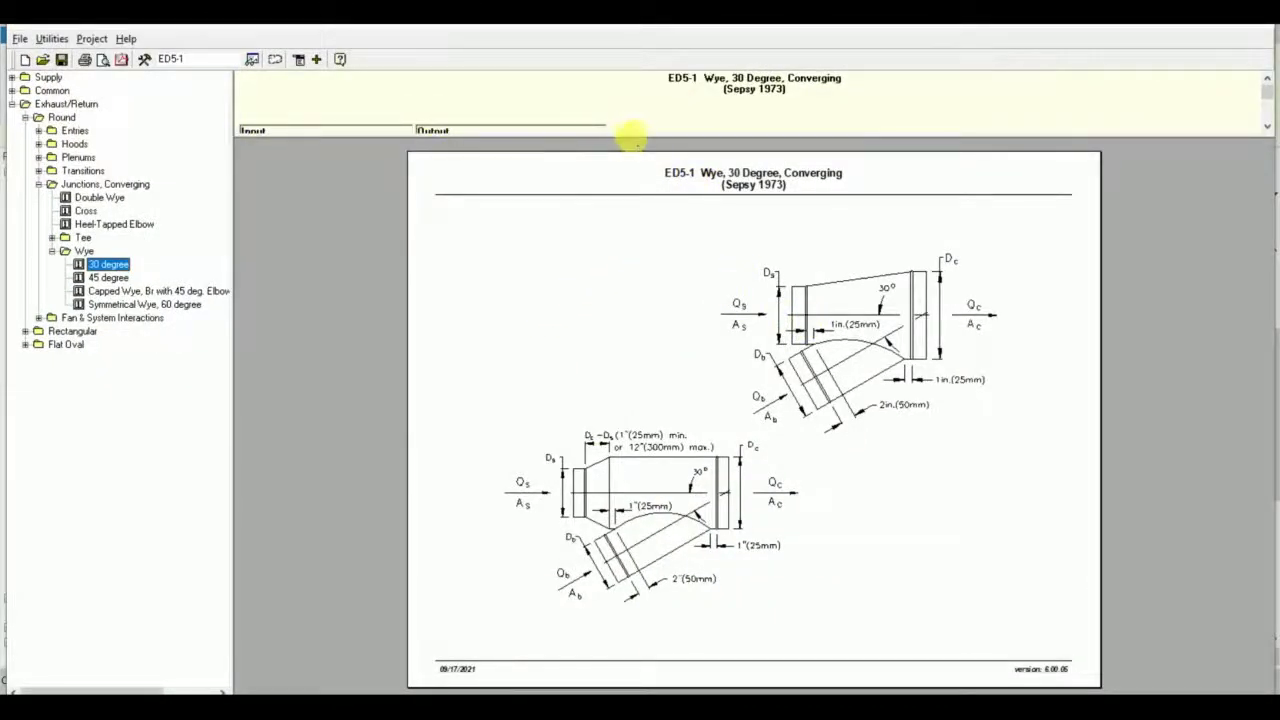
Switch to the duct fitting database and review the diagram and calculation fields of ED5-1 Wye, 30 Degree, Converging.
left_click_drag(640, 137, 671, 432)
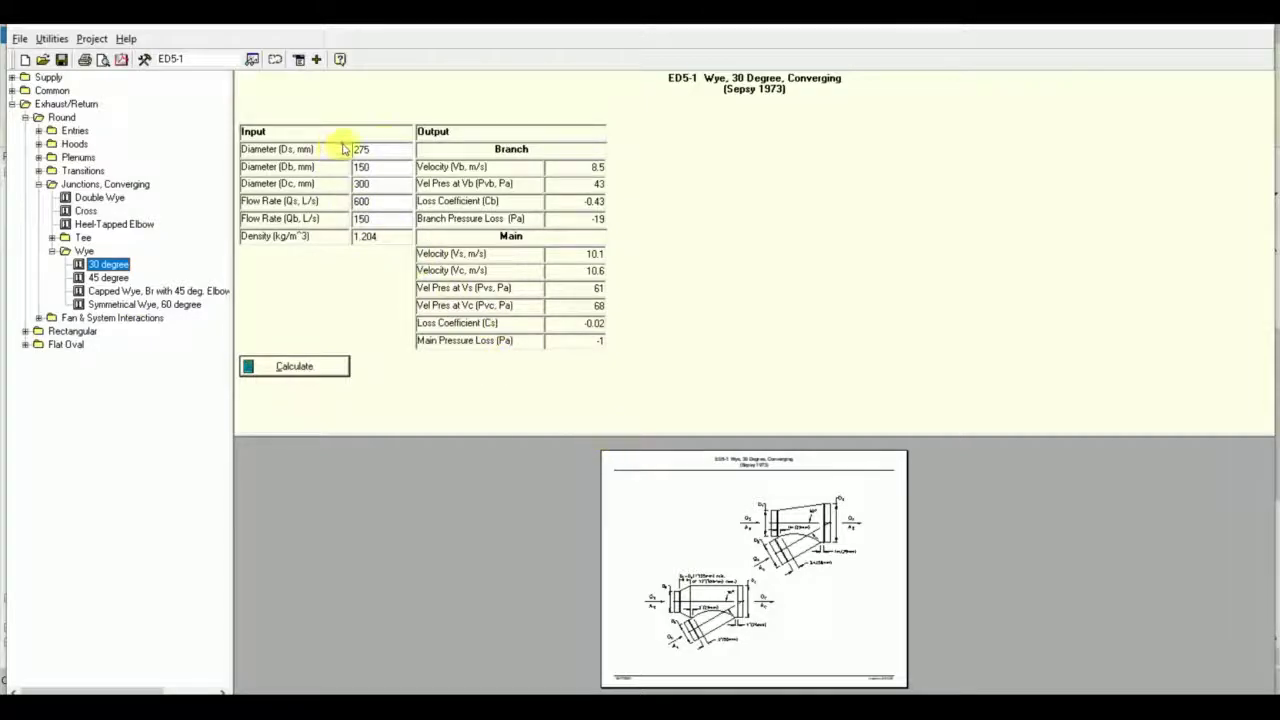
left_click_drag(720, 441, 722, 100)
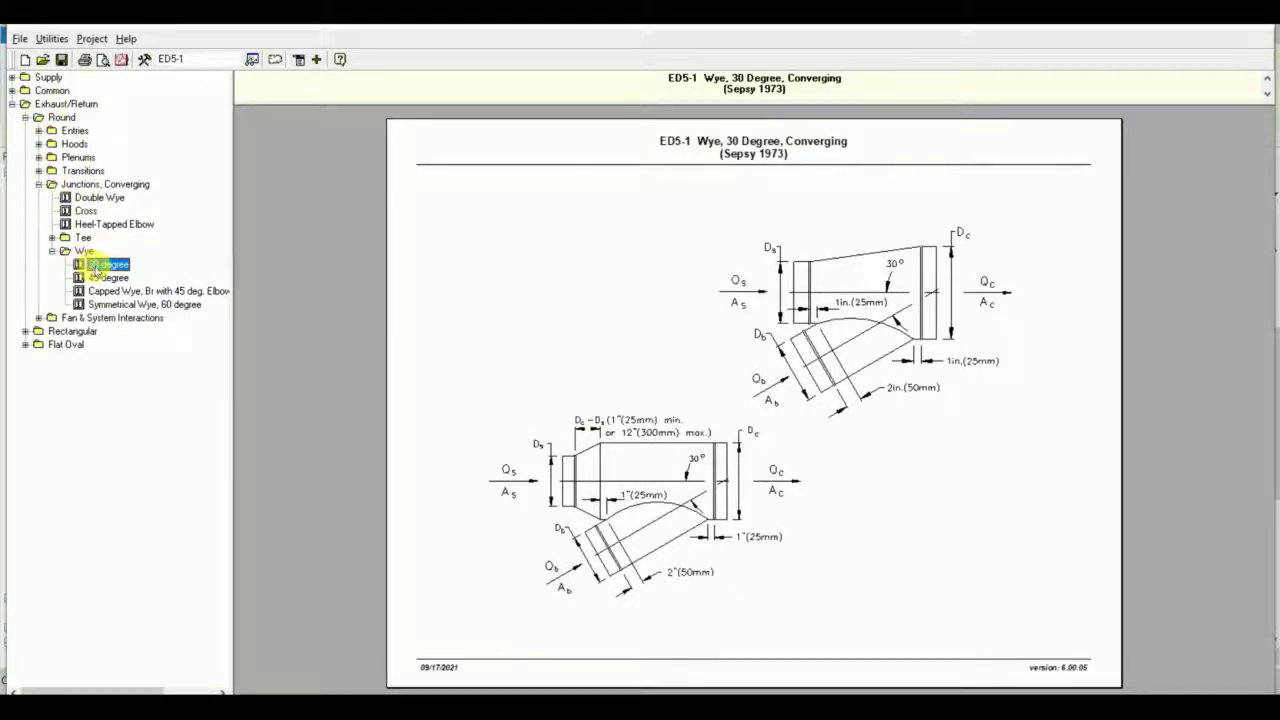
left_click(548, 345)
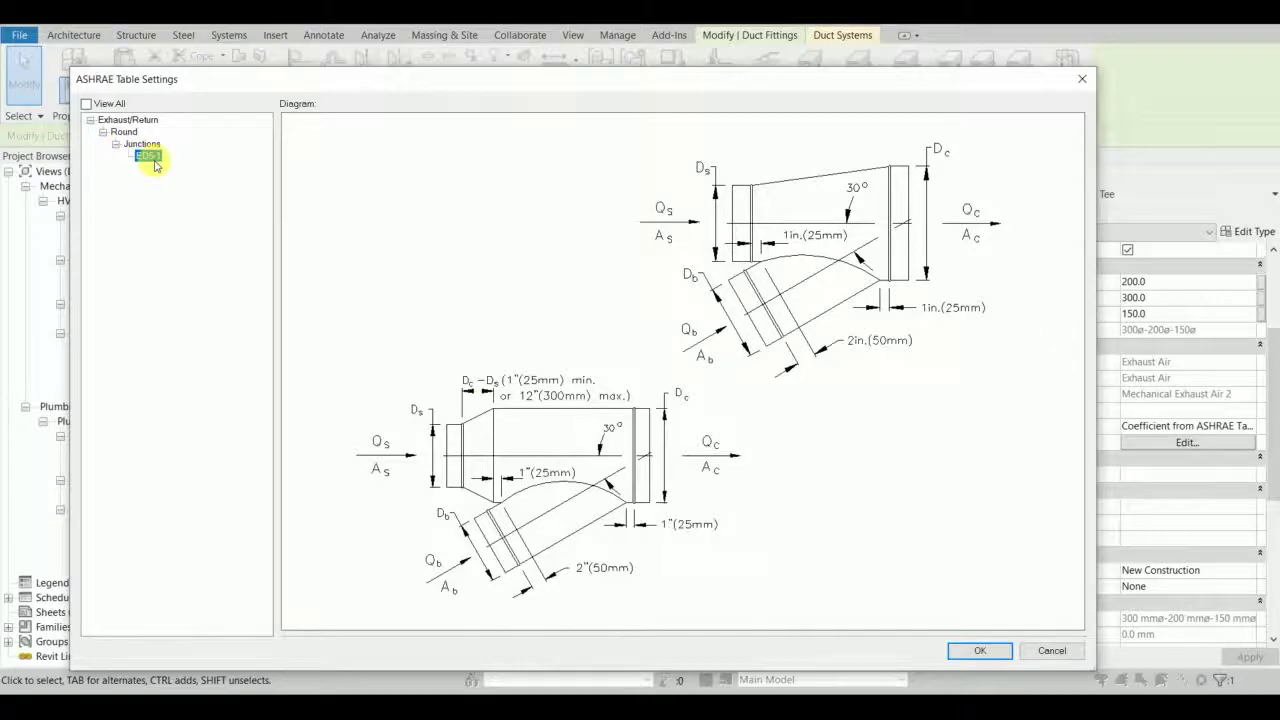
Return to Revit and accept ED5-1 as the ASHRAE loss table for the conical lateral tee.
left_click(980, 651)
scroll(751, 323, "down", 3)
middle_click_drag(751, 323, 706, 343, "shift")
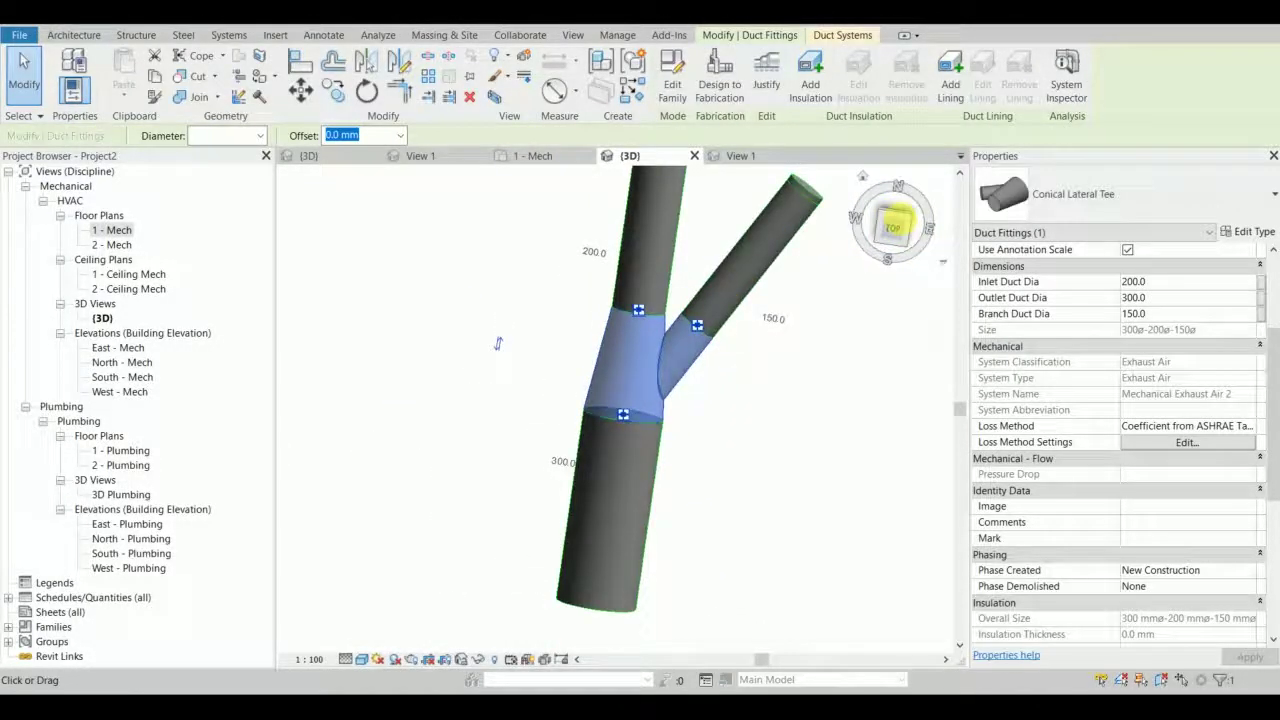
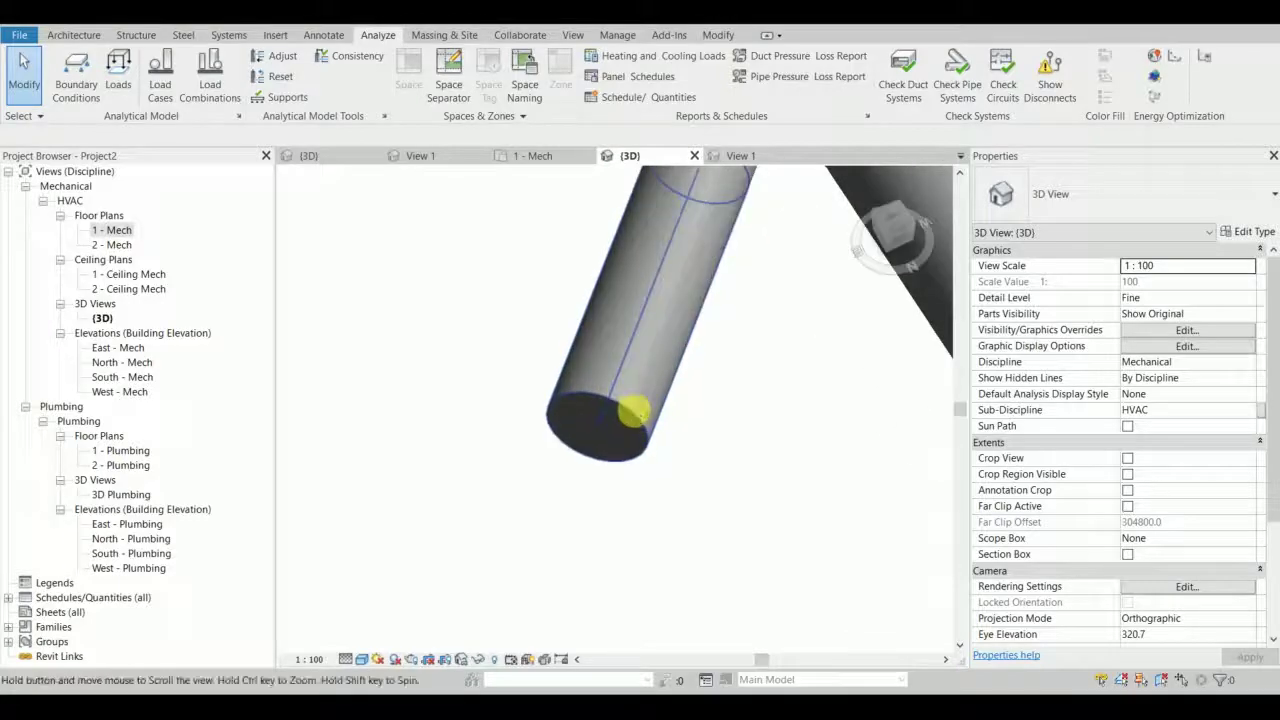
Place a 150 mm round air terminal on the branch duct's open end and connect the duct to it.
key("a")
key("t")
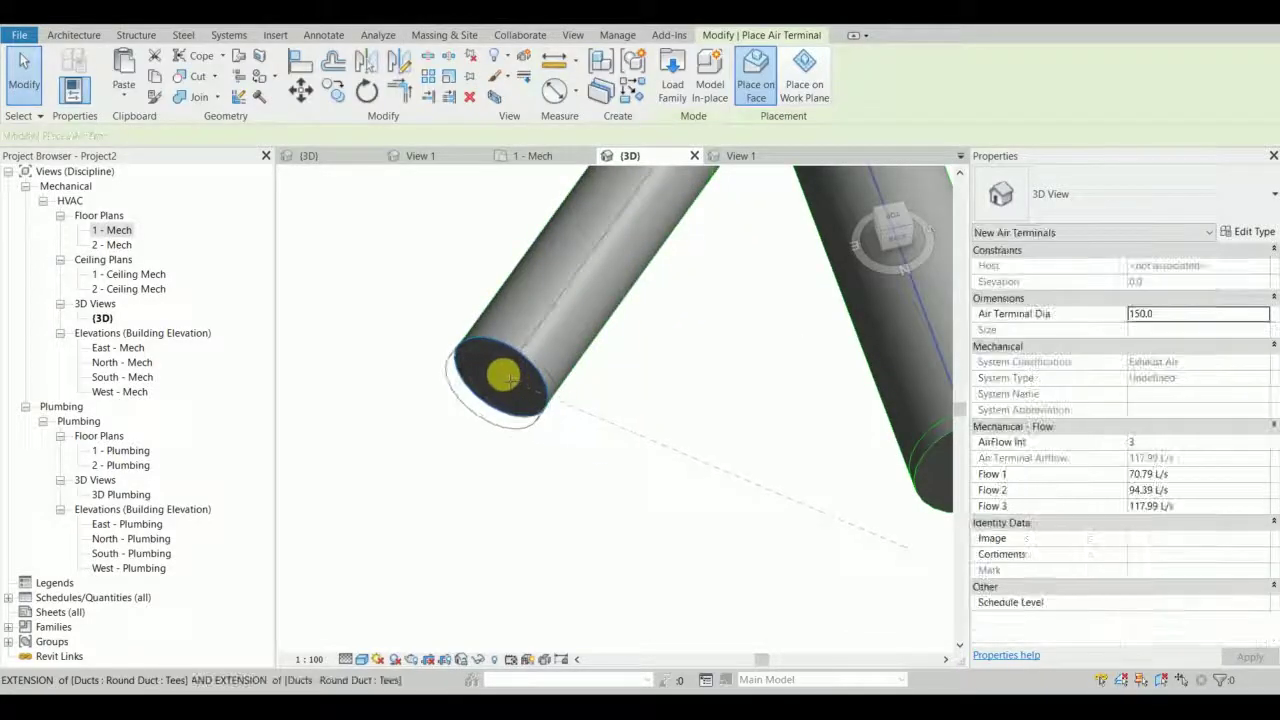
left_click(499, 374)
key("Escape")
left_click(570, 367)
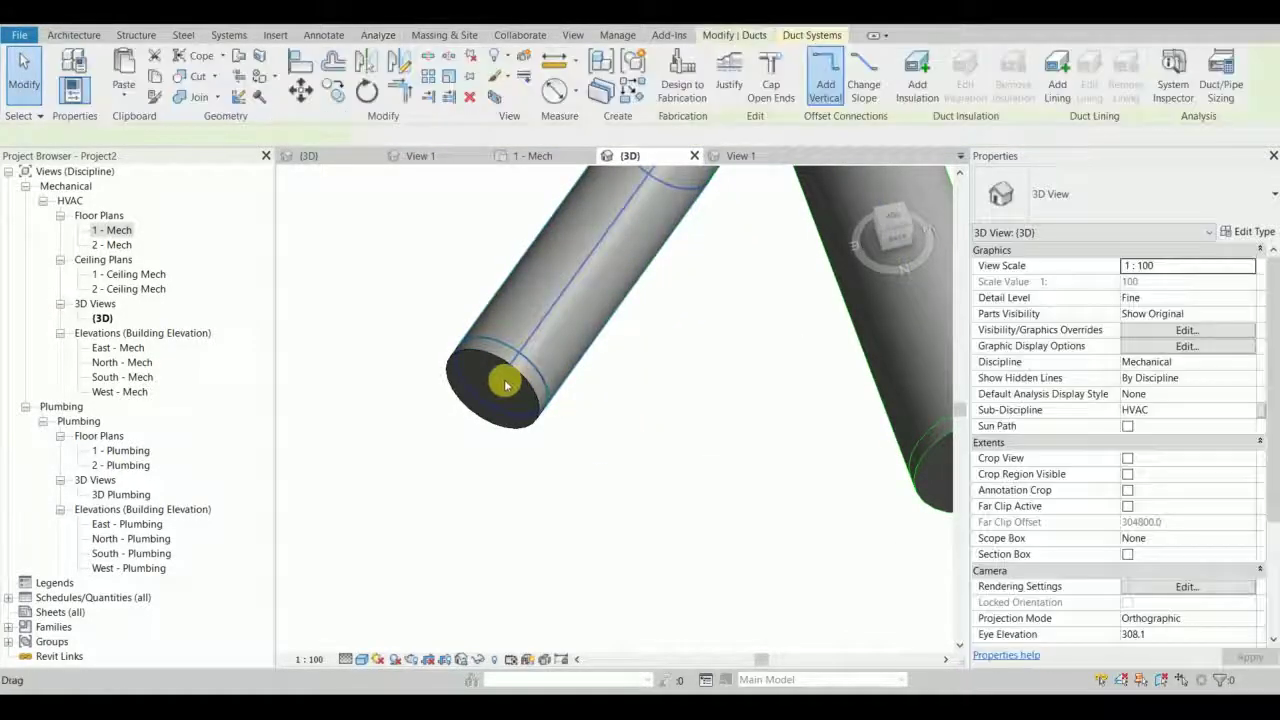
left_click_drag(501, 377, 530, 384)
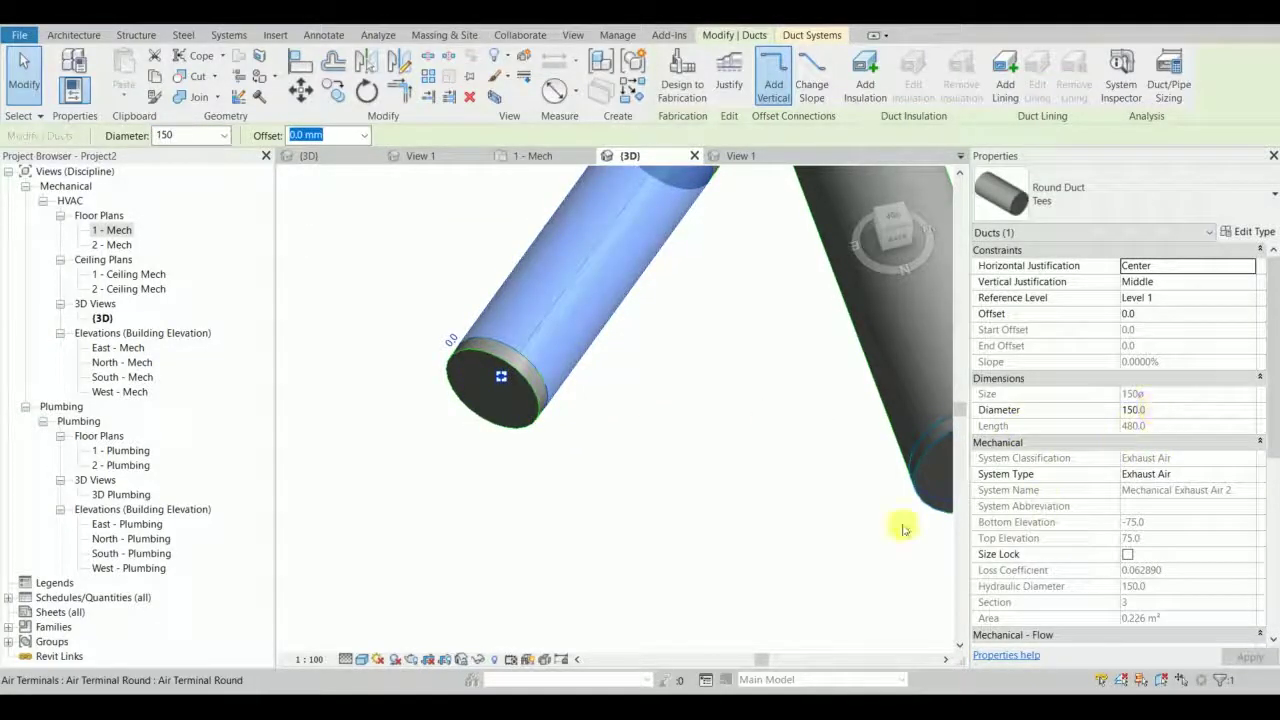
Set the branch air terminal's AirFlow Int to 1 and its Flow 1 to 250 L/s.
left_click(560, 434)
left_click(528, 409)
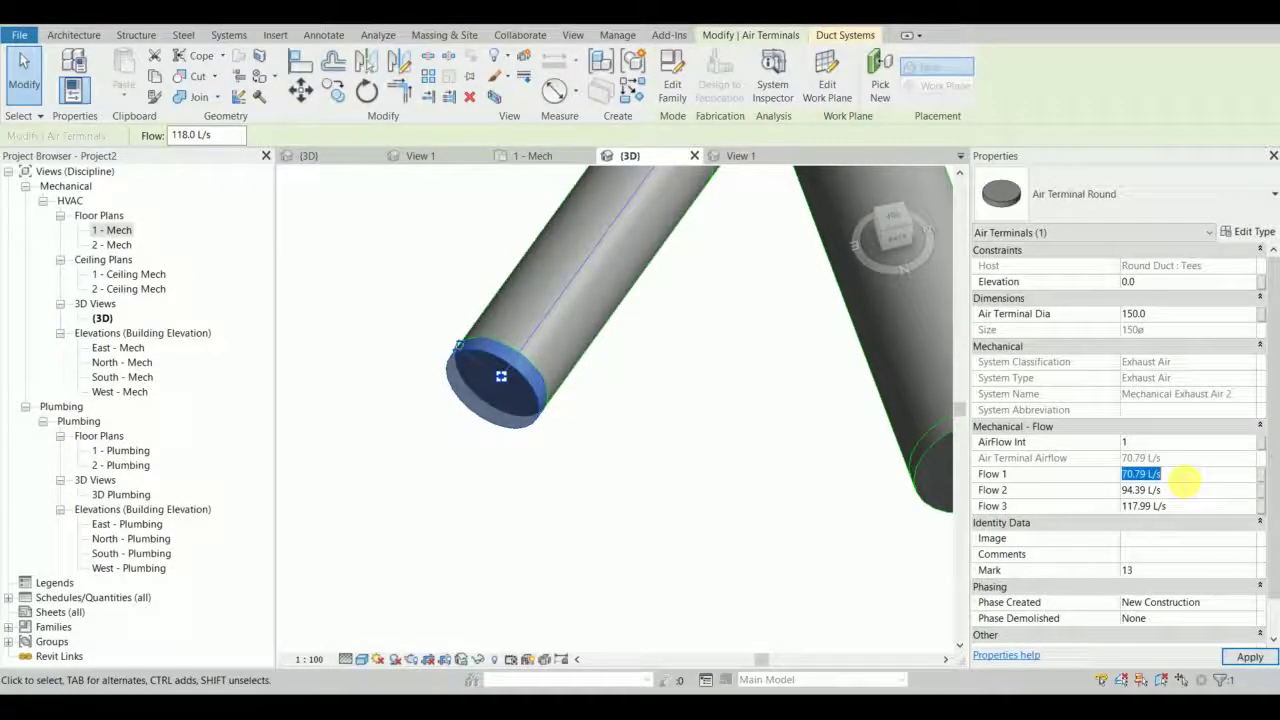
left_click(1247, 657)
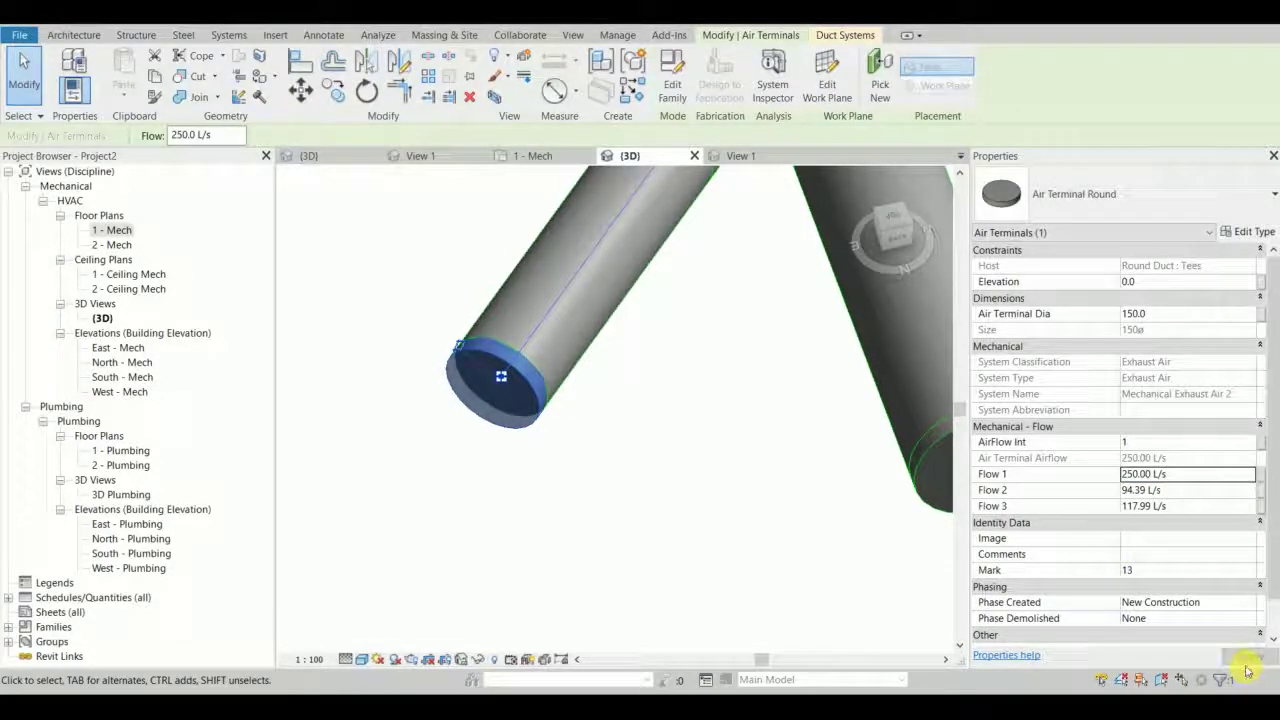
left_click(672, 405)
Select the 300 mm main duct and review its flow, velocity and pressure drop properties.
scroll(586, 534, "down", 3)
scroll(677, 337, "up", 3)
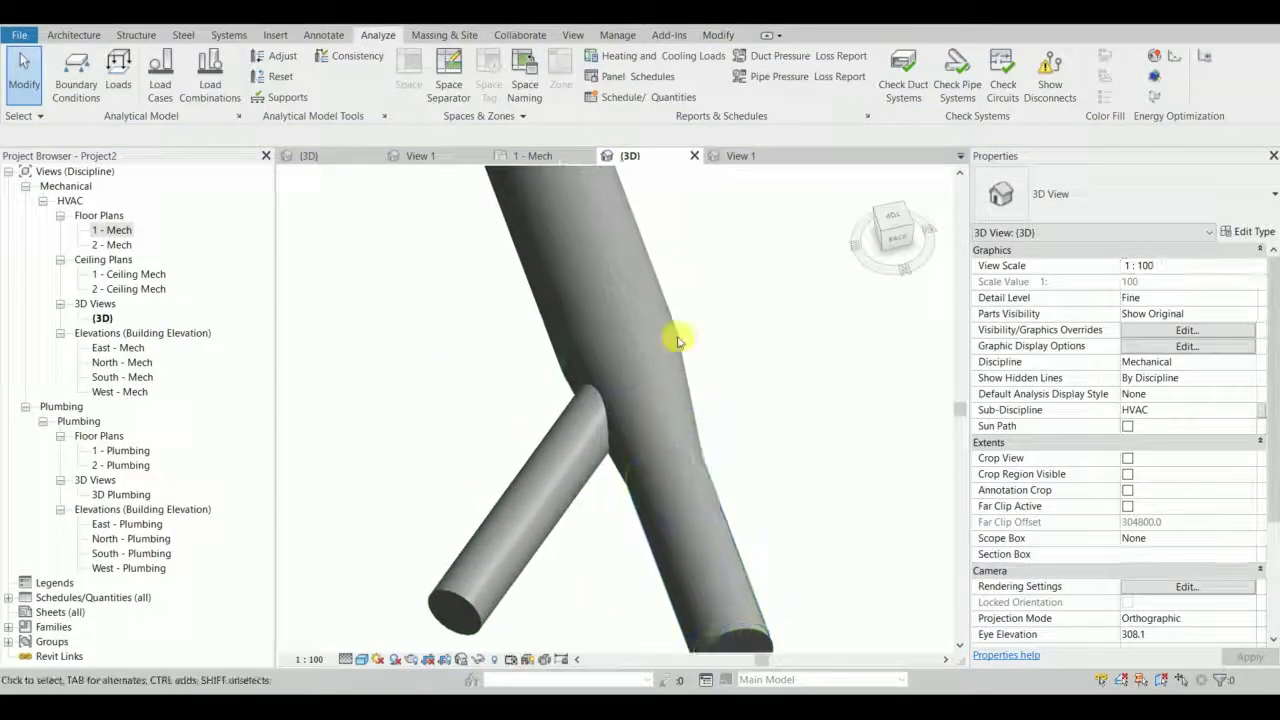
left_click(640, 265)
scroll(1147, 505, "down", 3)
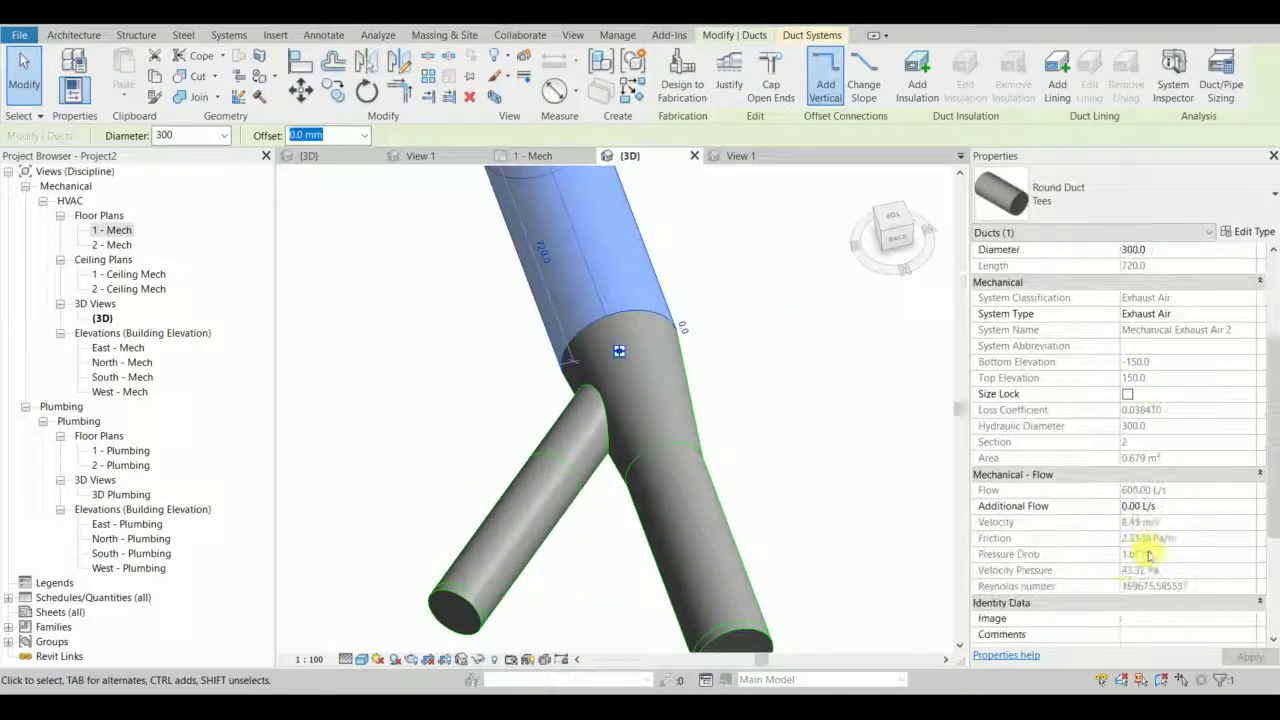
left_click(775, 434)
Show the conical lateral tee from the top, open its loss method settings and enlarge the dialog to examine the ED5-2 diagram.
middle_click_drag(775, 434, 634, 414, "shift")
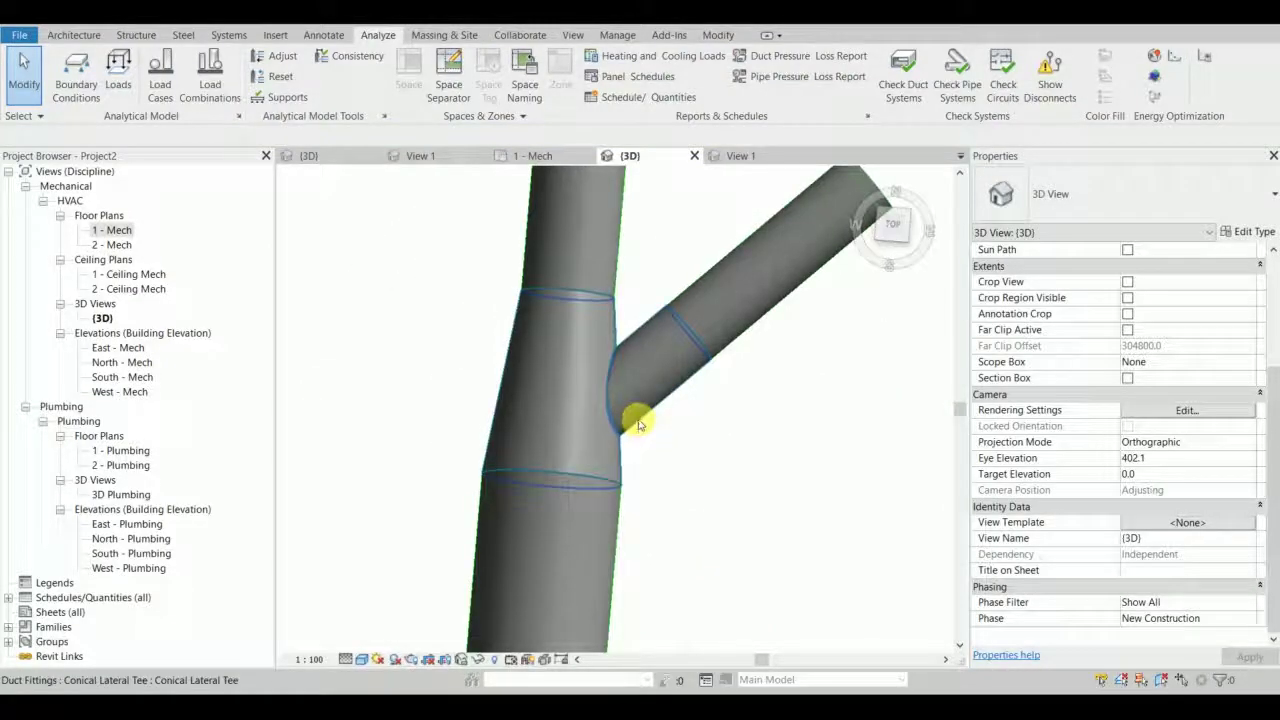
left_click(634, 414)
middle_click_drag(691, 309, 686, 320, "shift")
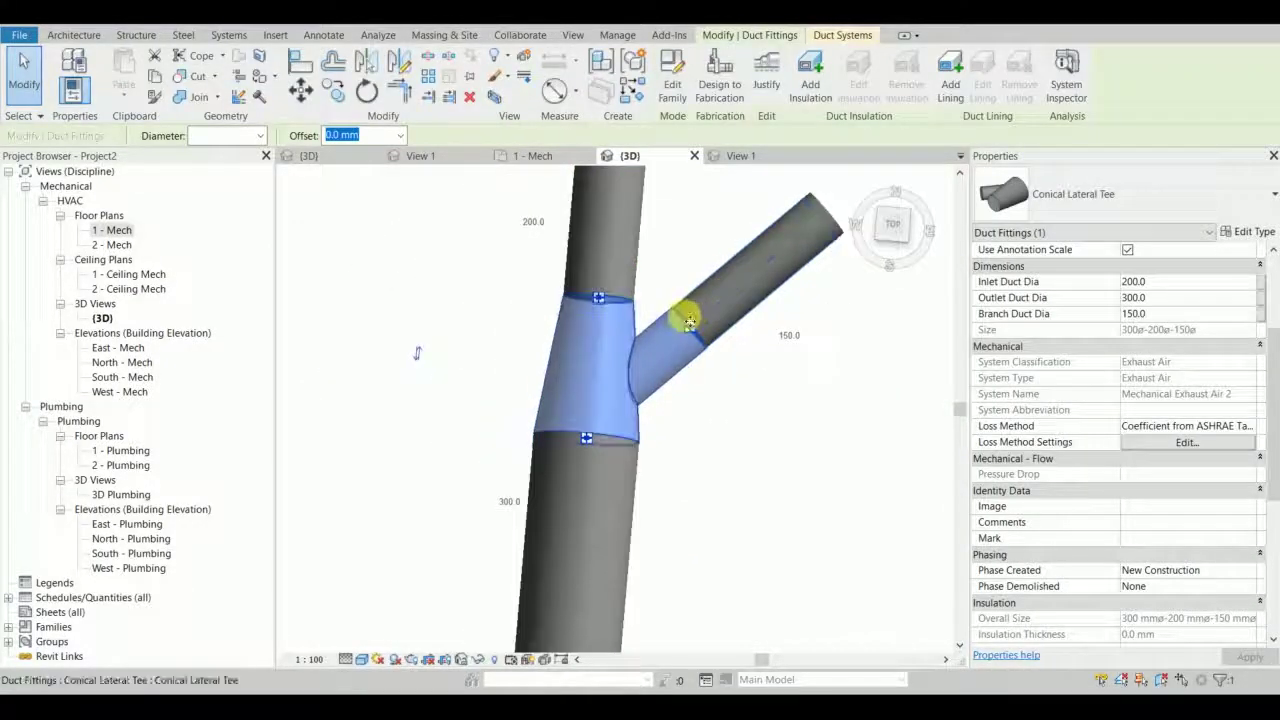
scroll(1144, 378, "up", 3)
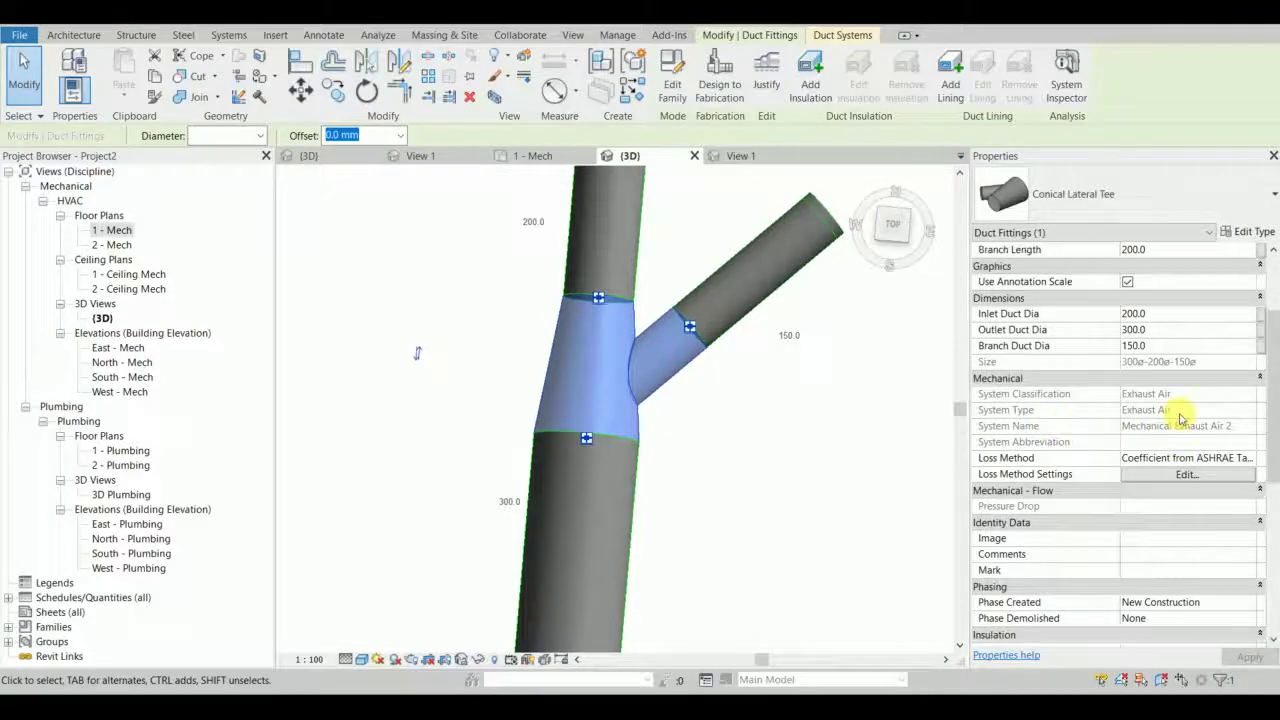
left_click(754, 462)
left_click(652, 384)
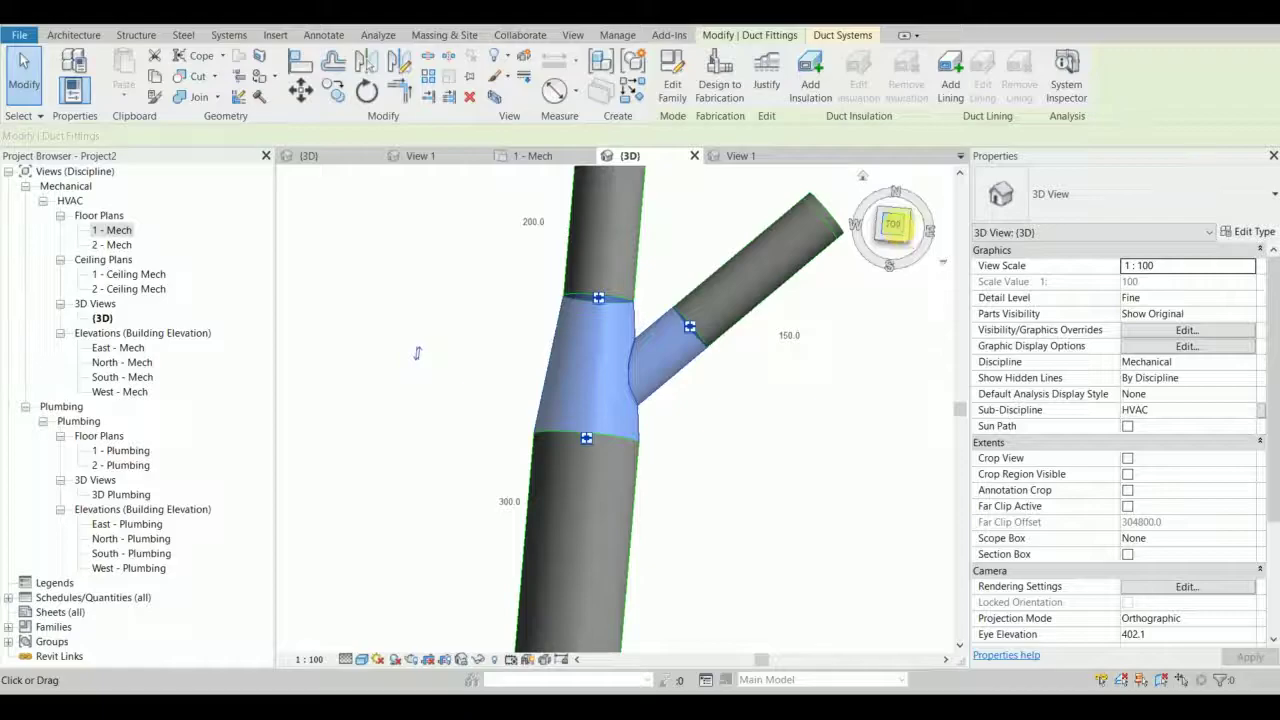
left_click(893, 224)
left_click(1180, 588)
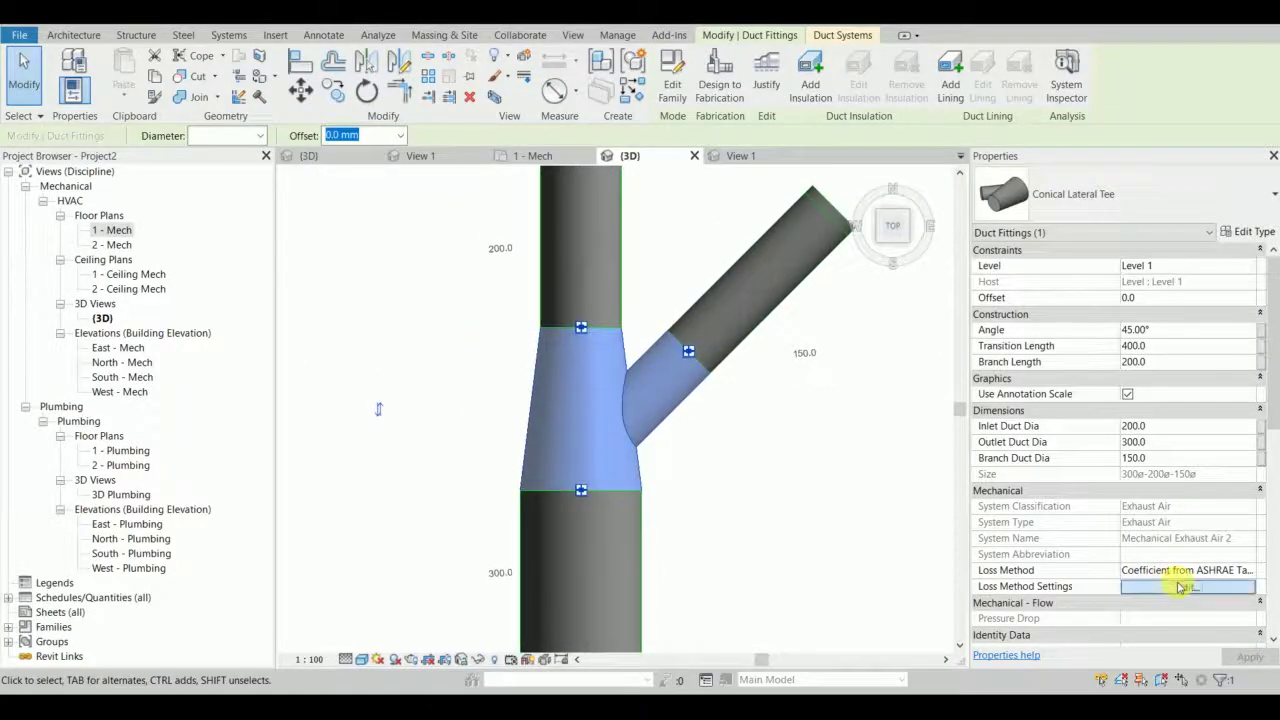
left_click(1186, 587)
left_click_drag(724, 457, 1173, 677)
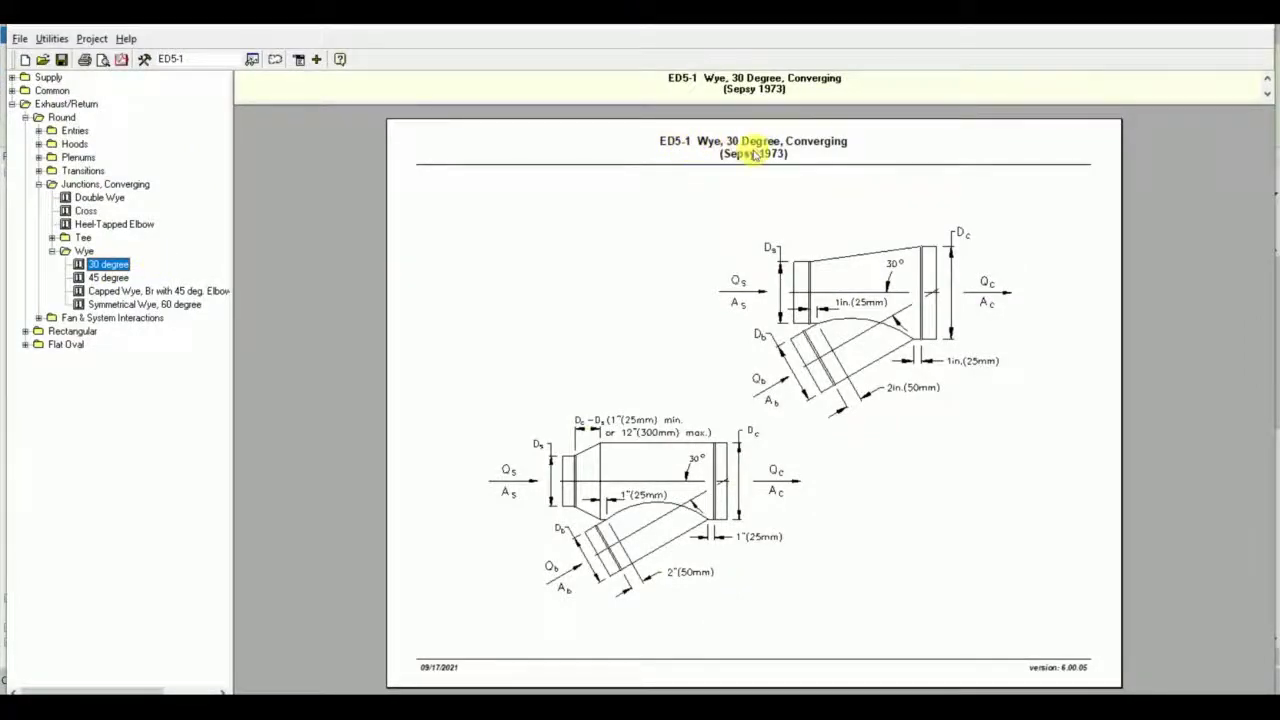
Review the 45 degree converging wye in the duct fitting database, and return to Revit to accept ED5-2 as the tee's loss table.
left_click(115, 277)
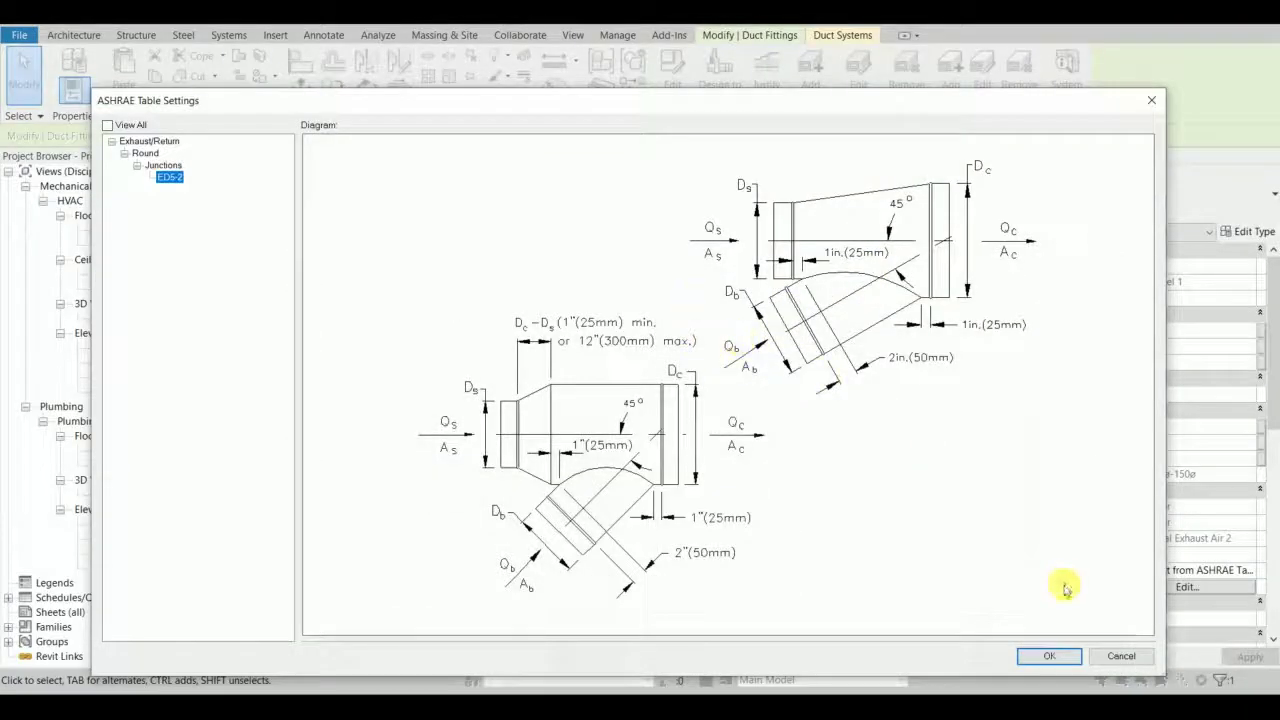
left_click(1049, 655)
scroll(714, 349, "down", 3)
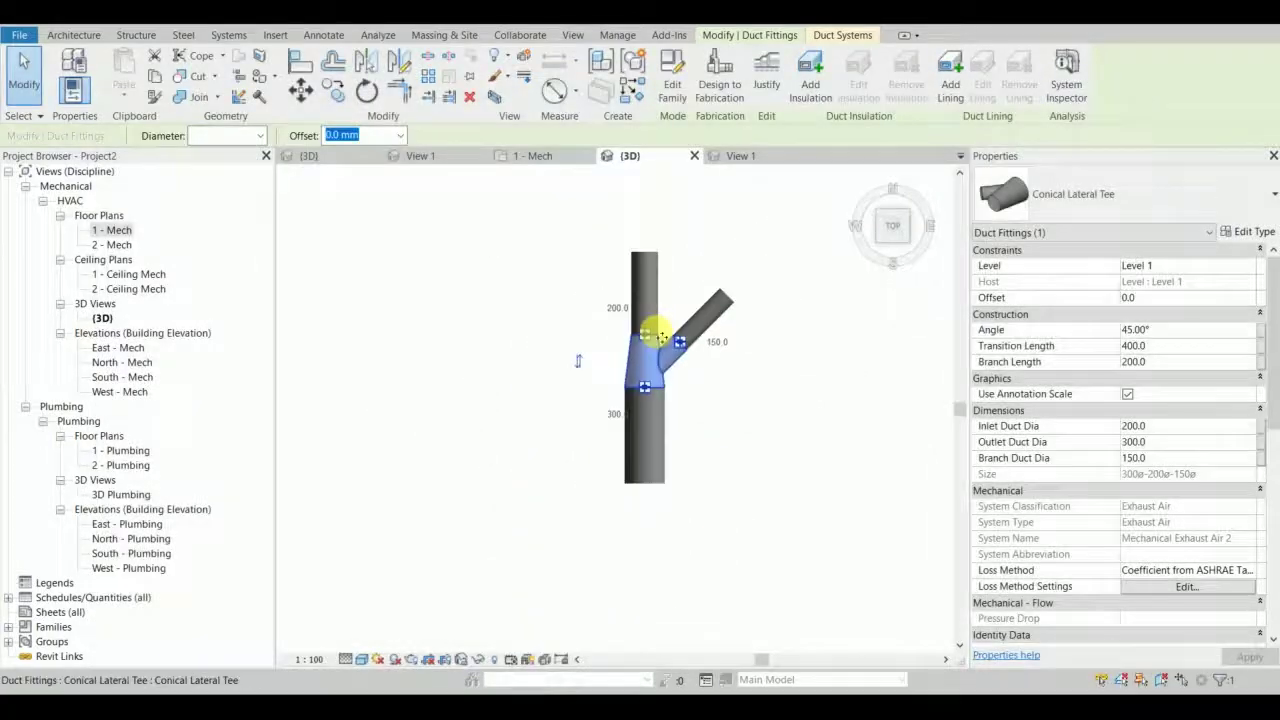
left_click(618, 36)
left_click(378, 38)
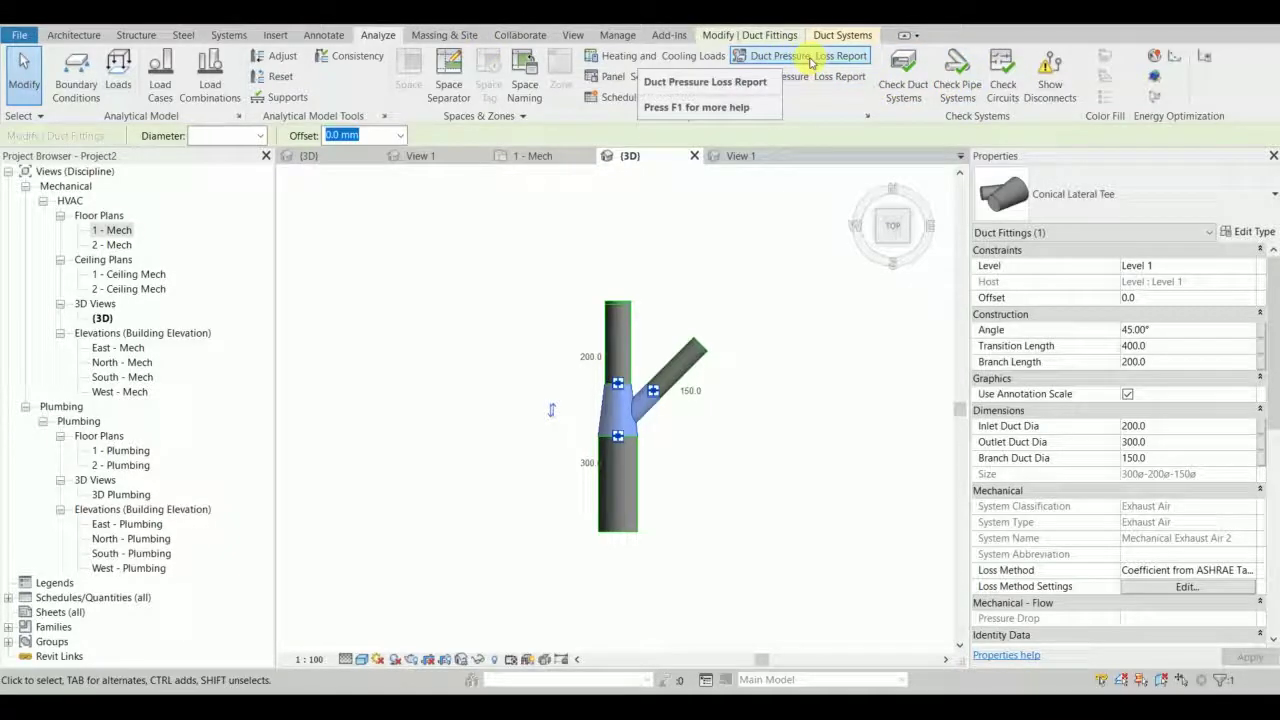
scroll(655, 422, "up", 5)
scroll(670, 410, "down", 4)
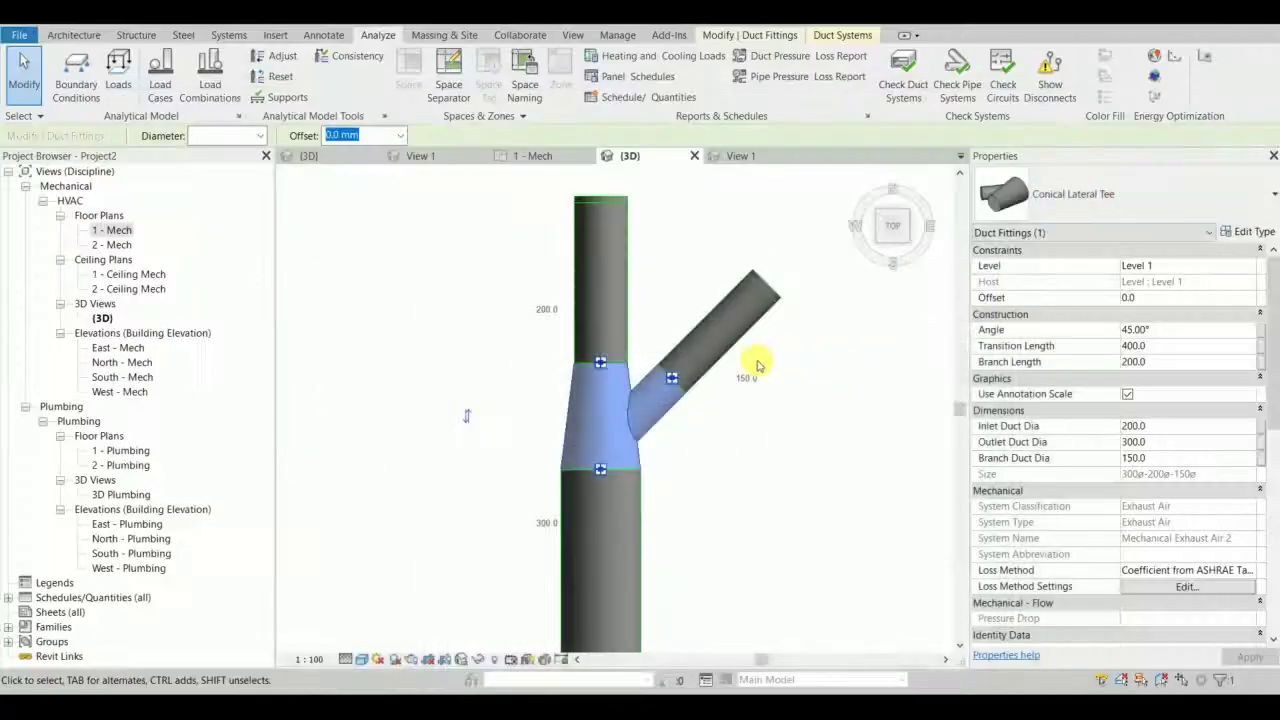
left_click(764, 405)
scroll(688, 395, "up", 3)
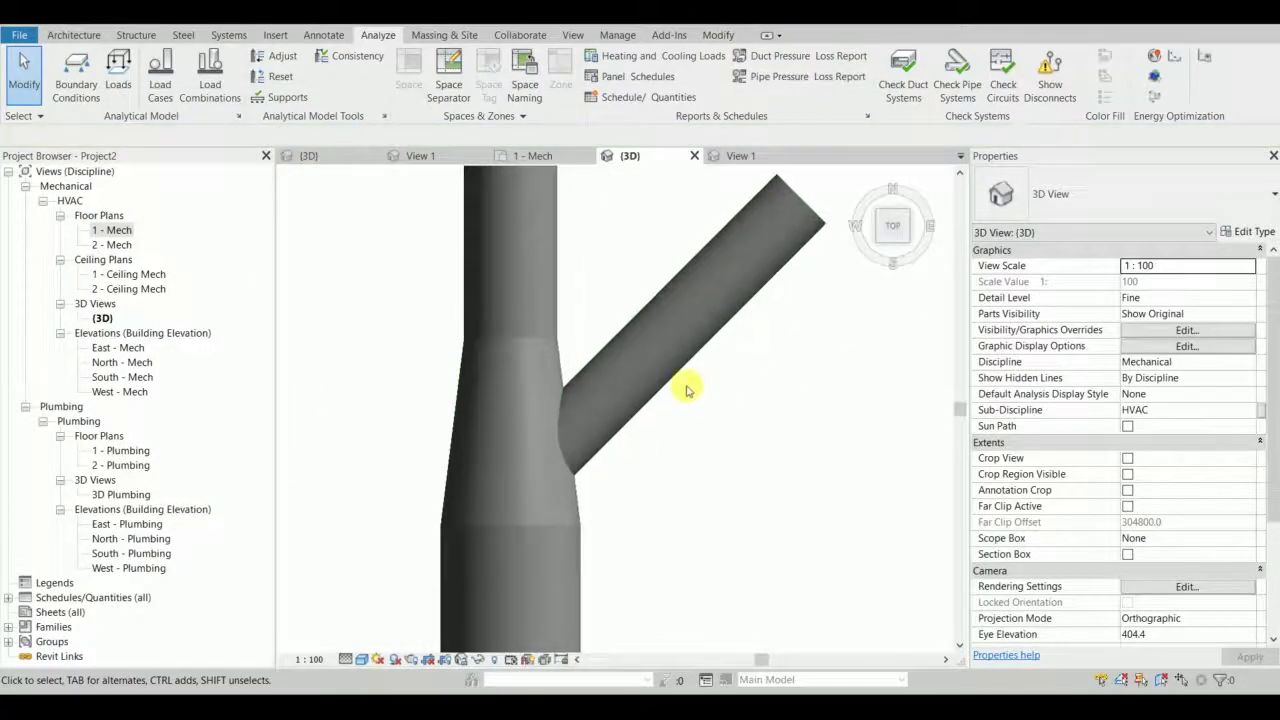
scroll(689, 416, "down", 2)
middle_click_drag(630, 443, 663, 372)
scroll(630, 500, "up", 2)
scroll(645, 458, "down", 3)
scroll(680, 429, "up", 3)
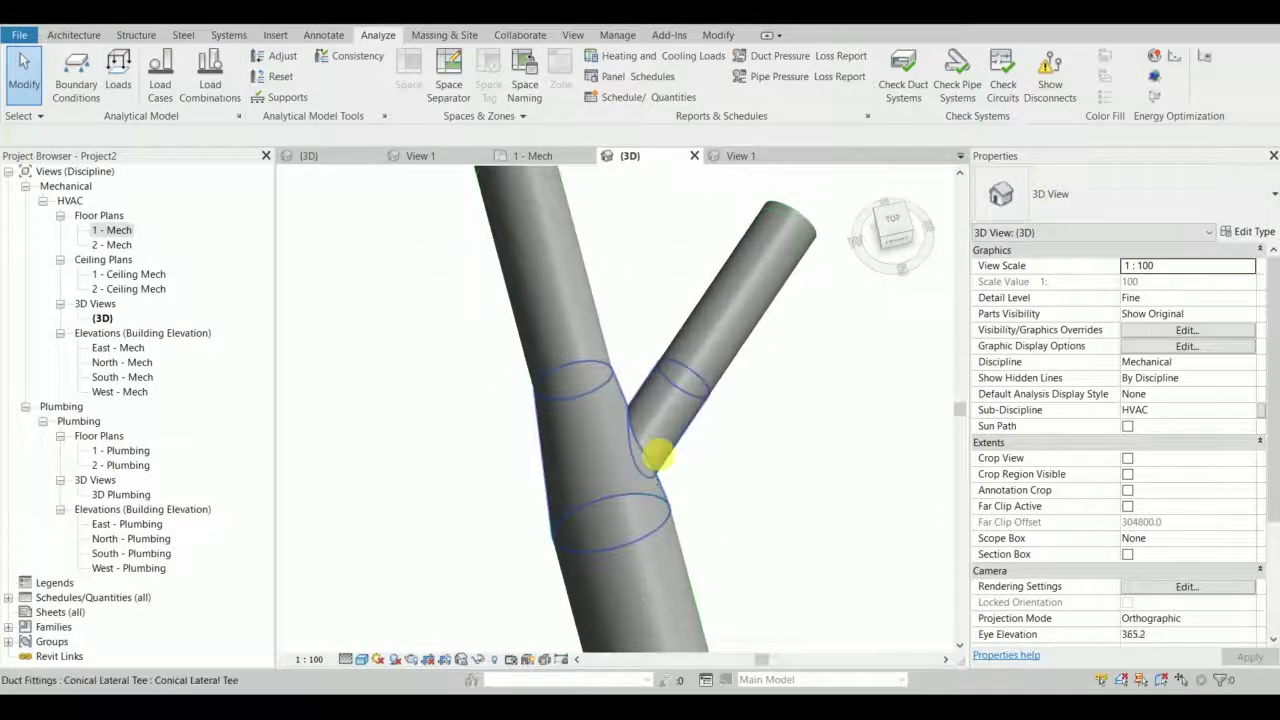
Select the tee in top view, reopen its ASHRAE table settings to check the available loss table, and close them without changes.
left_click(688, 430)
middle_click_drag(697, 457, 750, 368, "shift")
scroll(660, 286, "down", 2)
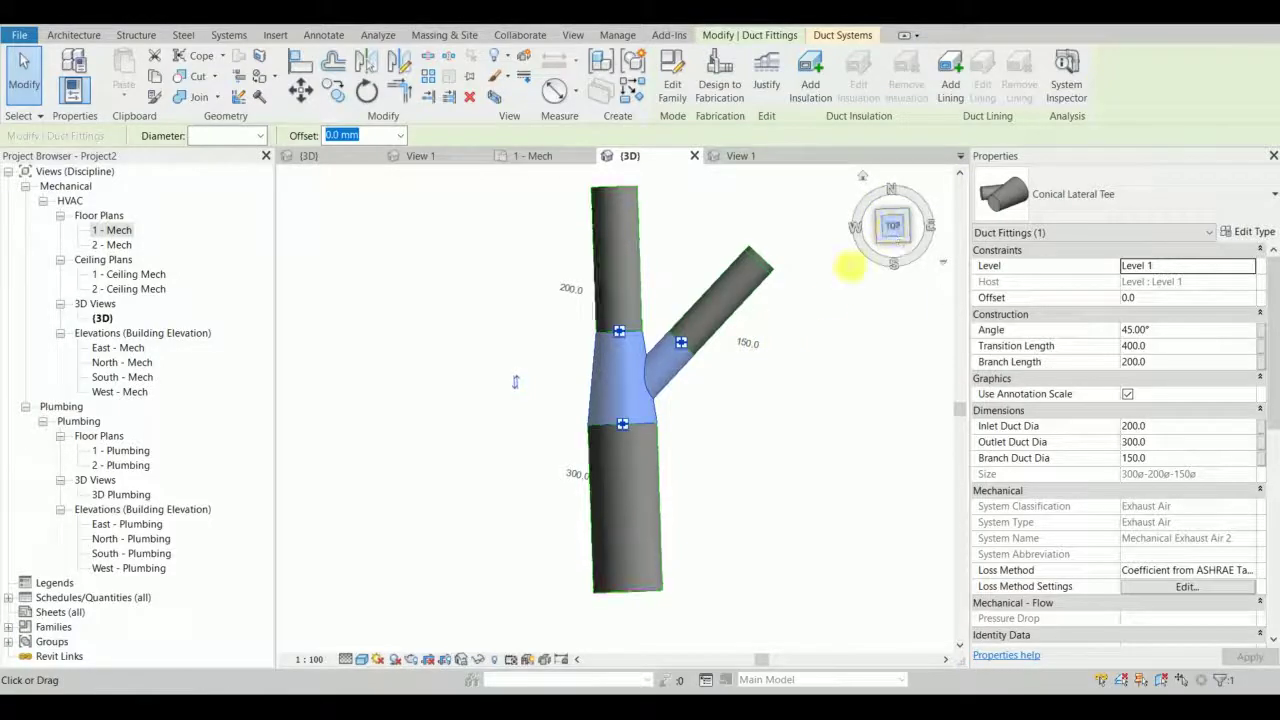
scroll(666, 371, "up", 4)
scroll(660, 373, "down", 5)
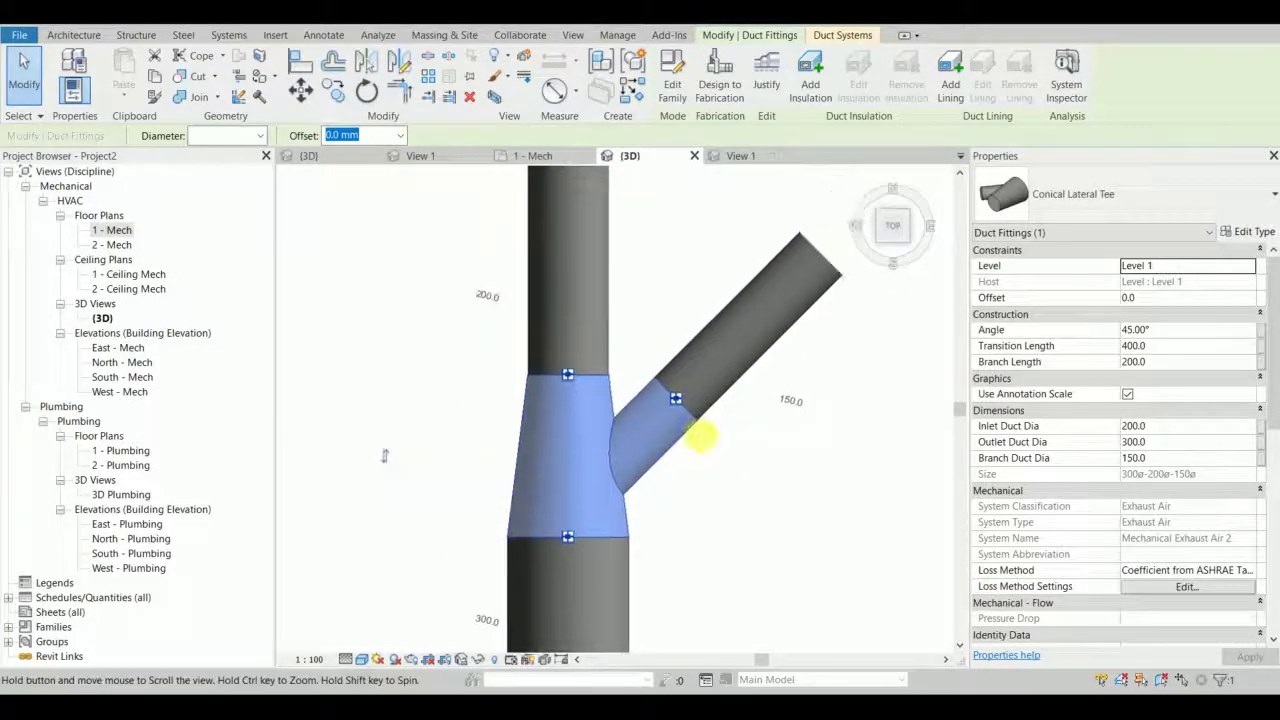
scroll(646, 437, "up", 1)
scroll(703, 410, "up", 1)
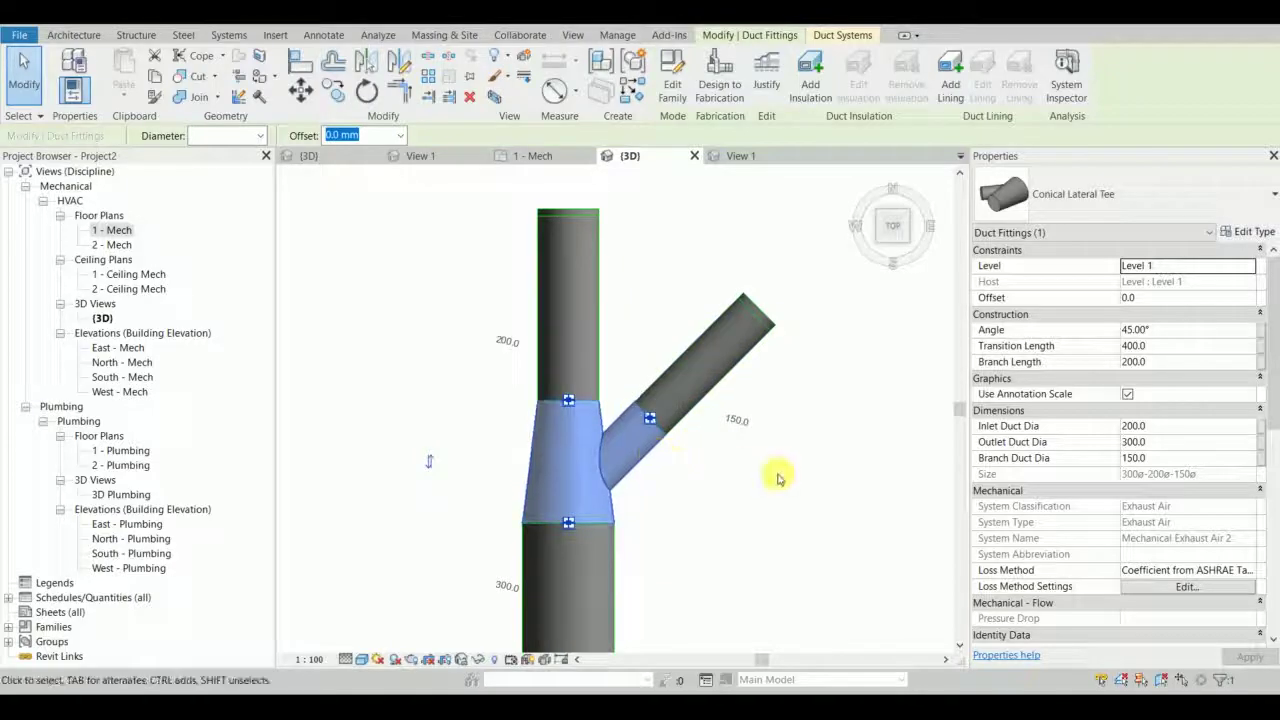
left_click(1185, 587)
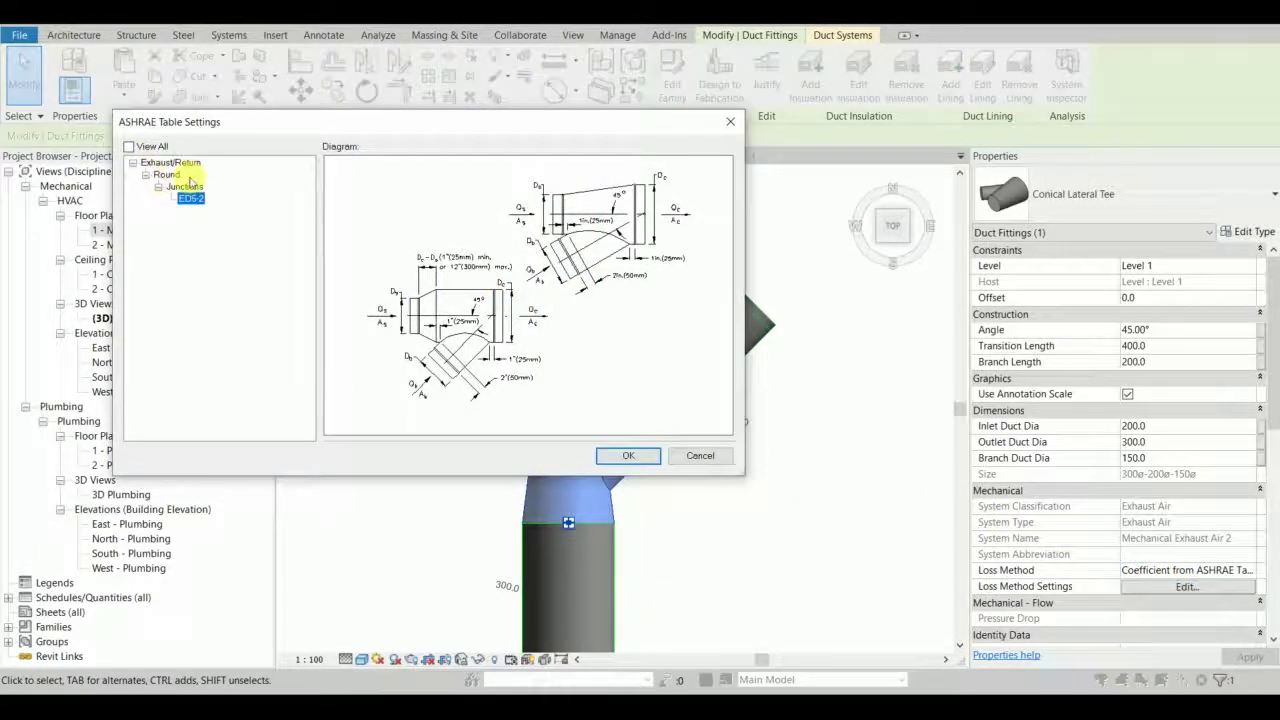
left_click(700, 455)
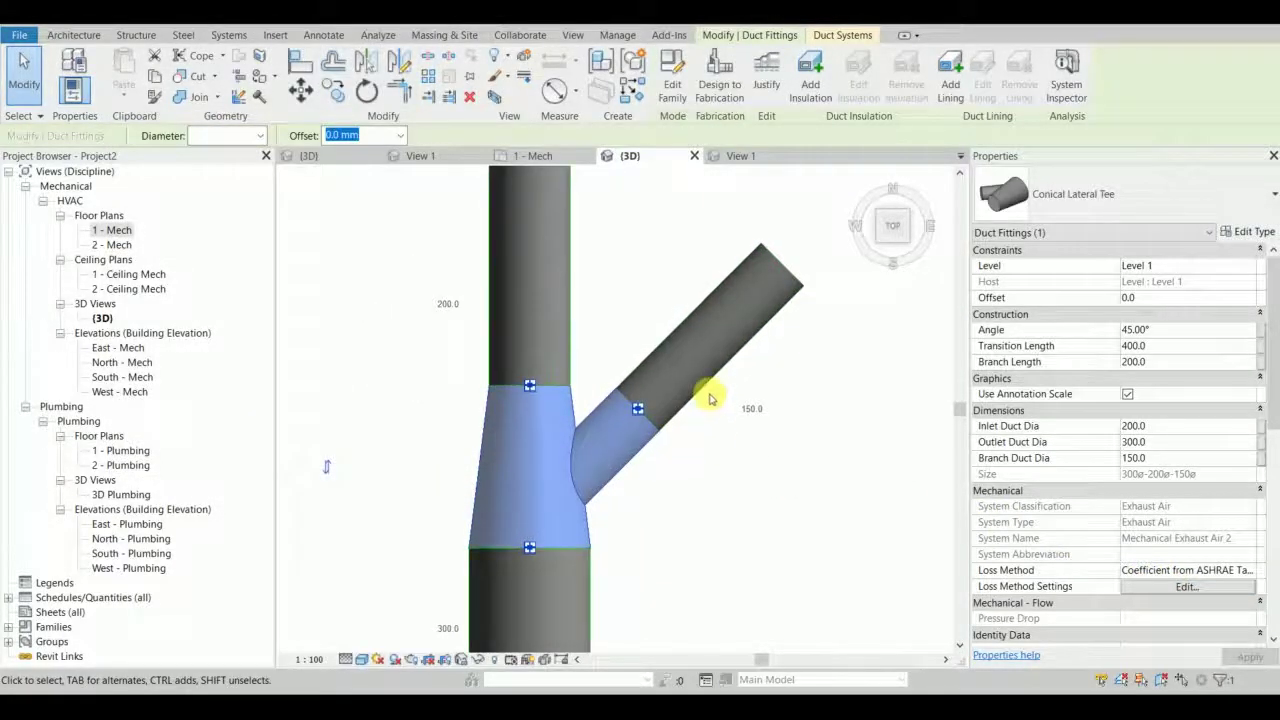
Delete the branch duct and the air terminal at its end.
left_click(730, 397)
key("Delete")
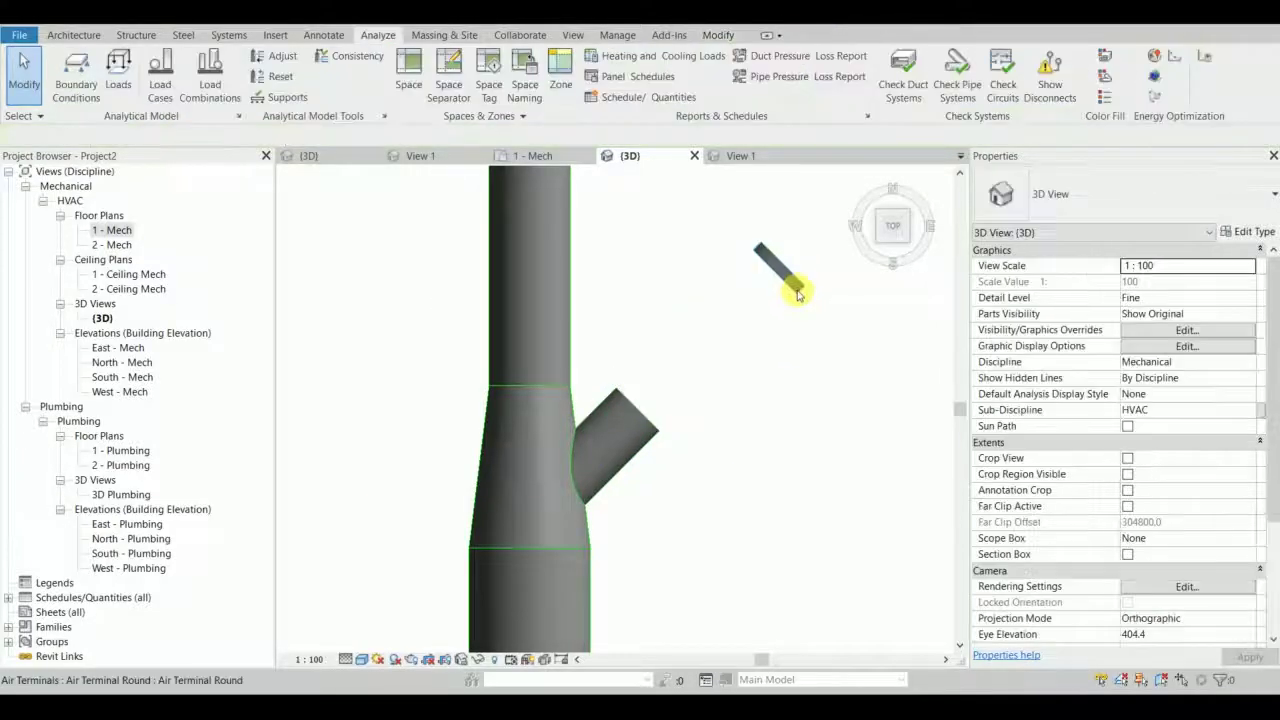
key("ctrl+Left")
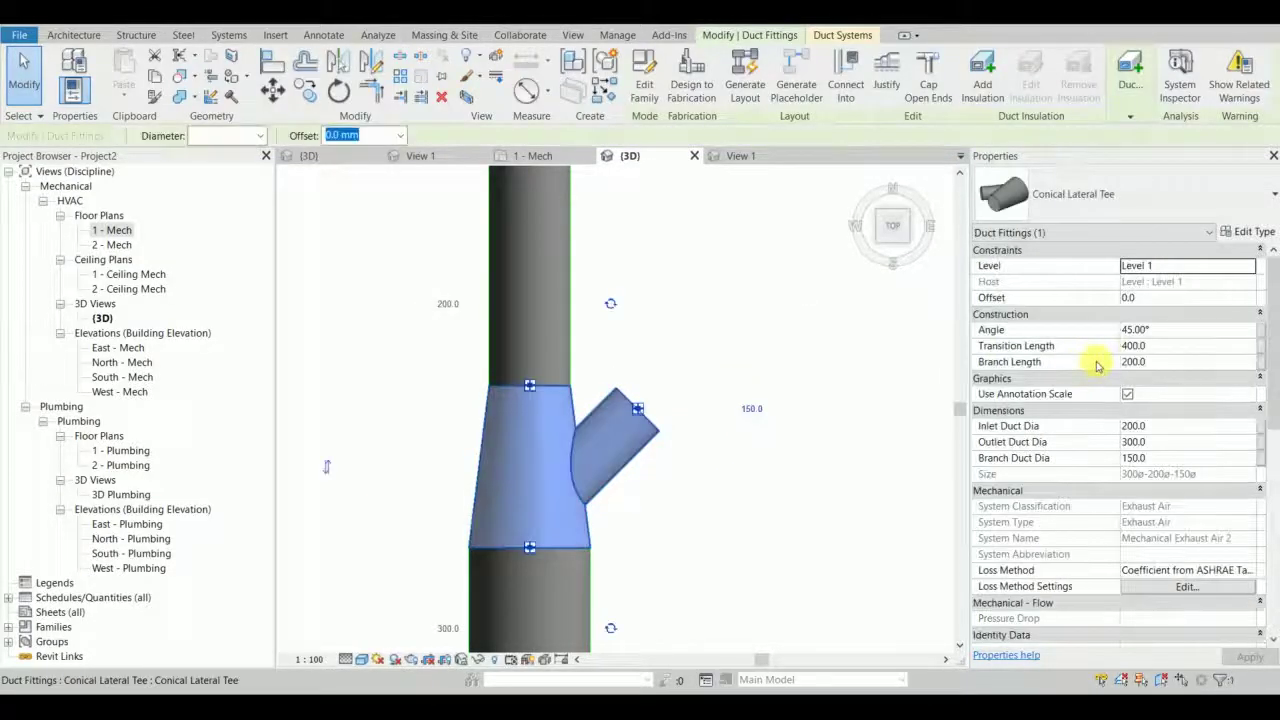
Set the conical lateral tee's angle to 35°.
left_click(1168, 332)
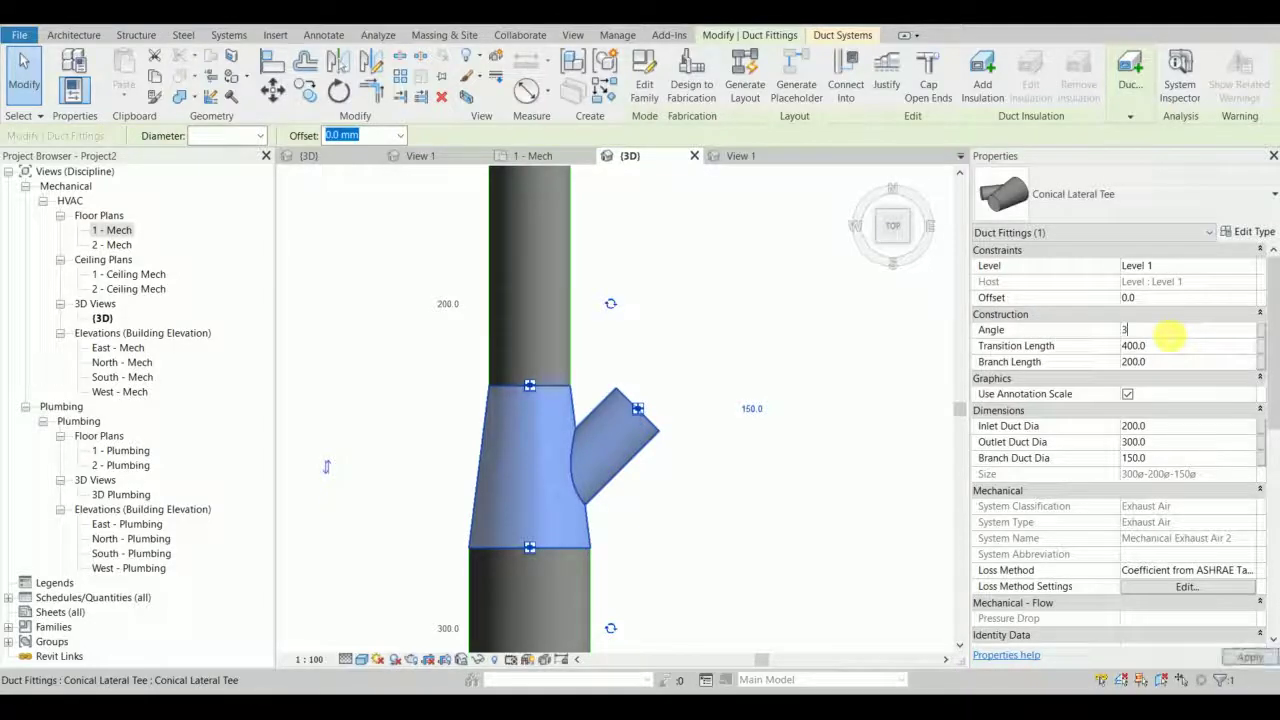
type("35")
key("Return")
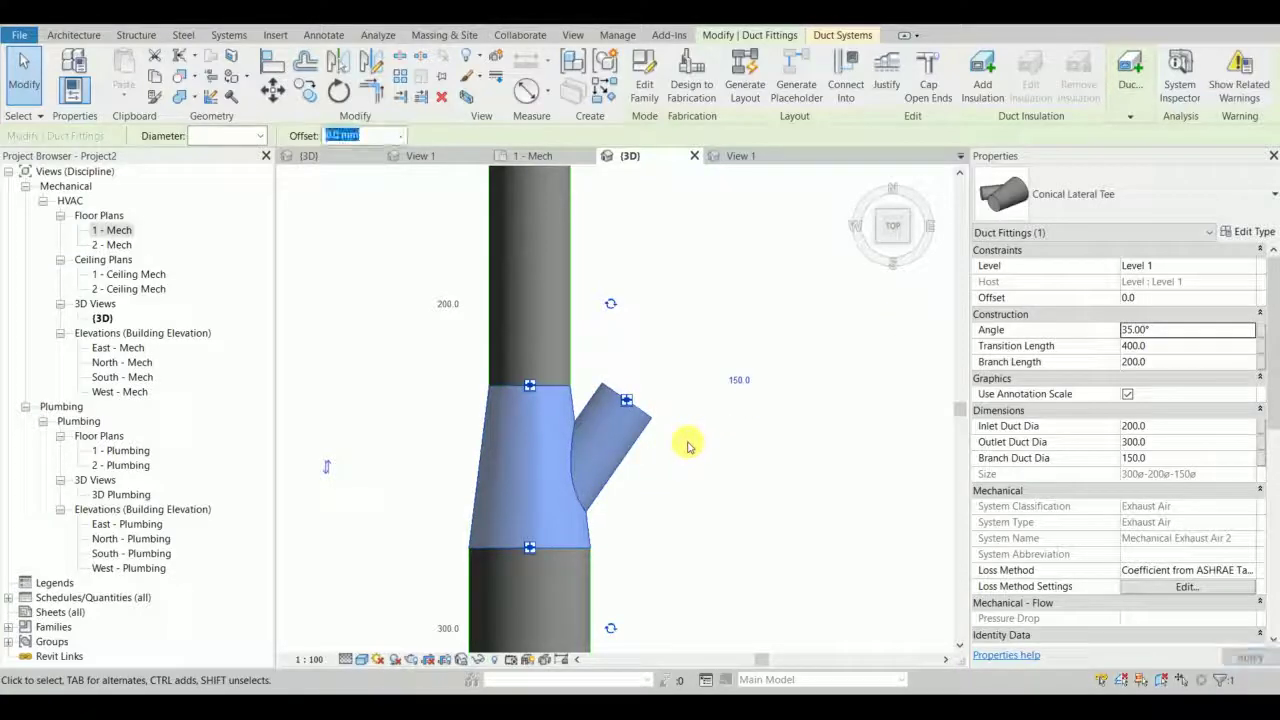
Draw a 150 mm round duct about 560 mm long from the tee's branch connector, in line with the branch.
right_click(625, 399)
left_click(700, 330)
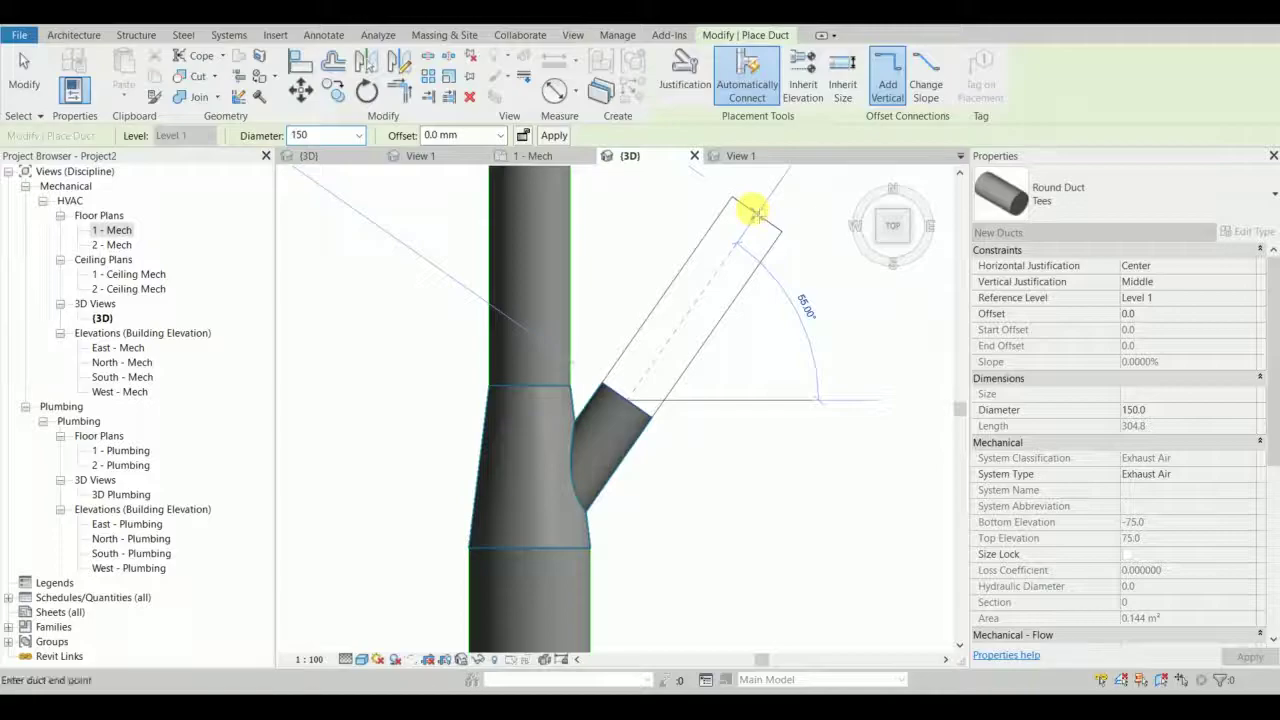
left_click(754, 211)
key("Escape")
key("Escape")
Place a 150 mm round air terminal at the new branch duct's open end and connect the duct to it.
scroll(746, 317, "down", 3)
middle_click_drag(753, 328, 476, 286)
scroll(594, 420, "up", 2)
middle_click_drag(609, 372, 563, 449, "shift")
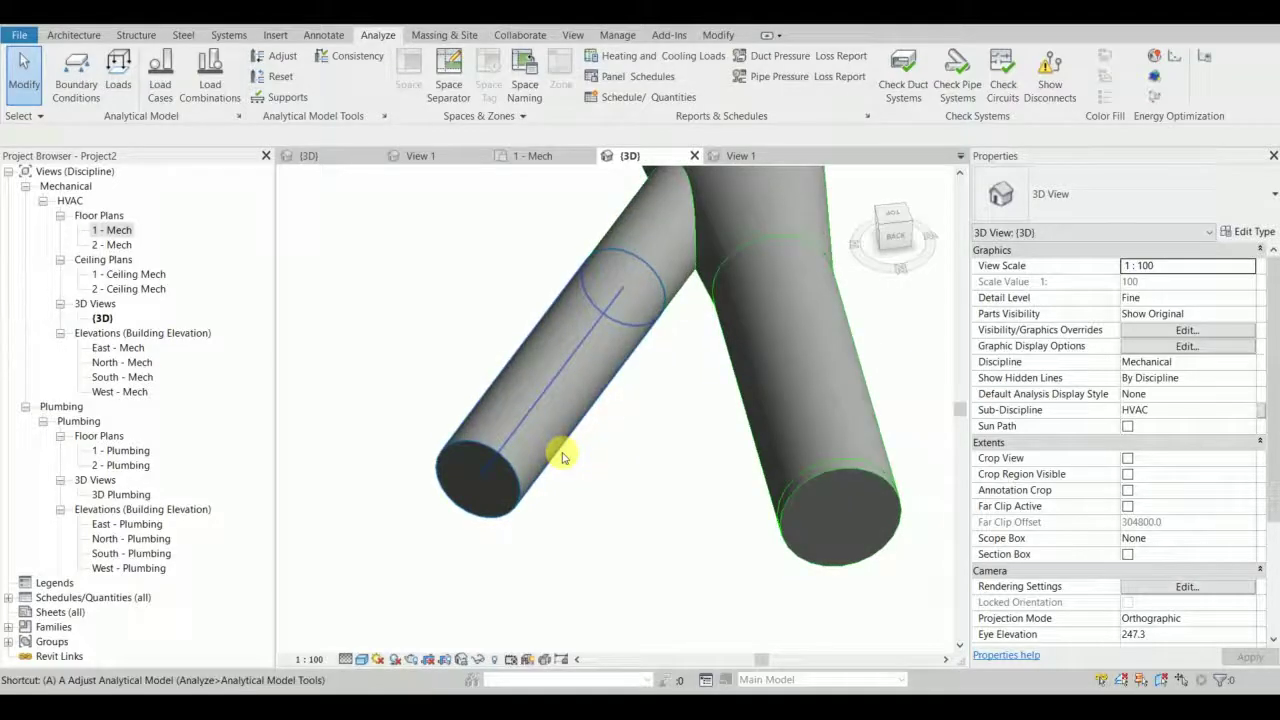
key("a")
key("t")
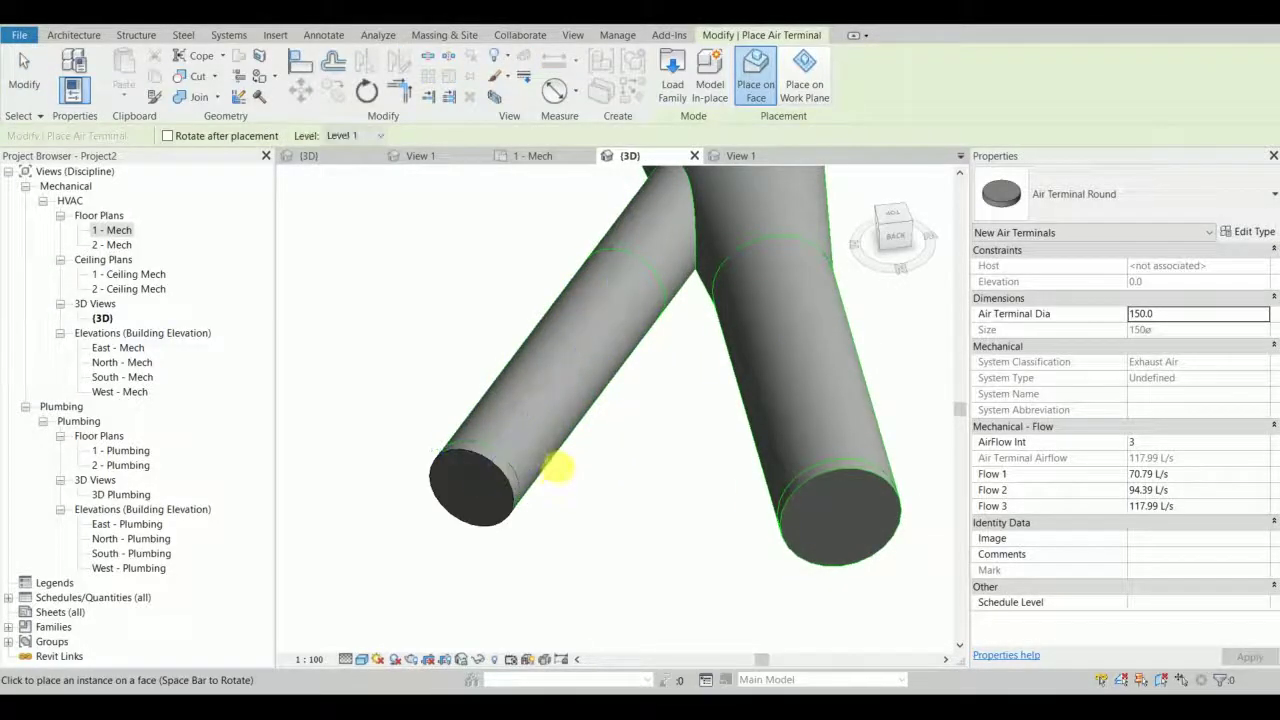
key("Escape")
left_click(480, 487)
scroll(480, 485, "up", 2)
key("Escape")
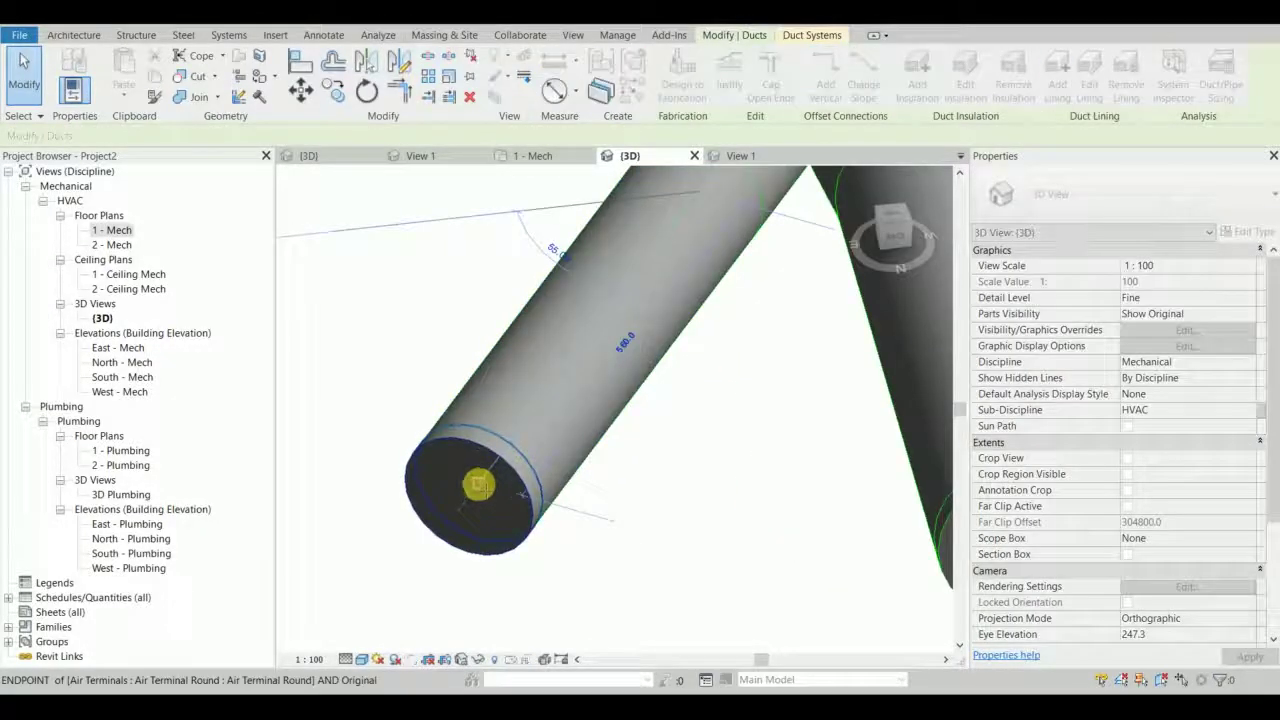
Set the new branch air terminal's AirFlow Int to 1 and apply its Flow 1 airflow.
left_click(580, 443)
left_click(525, 490)
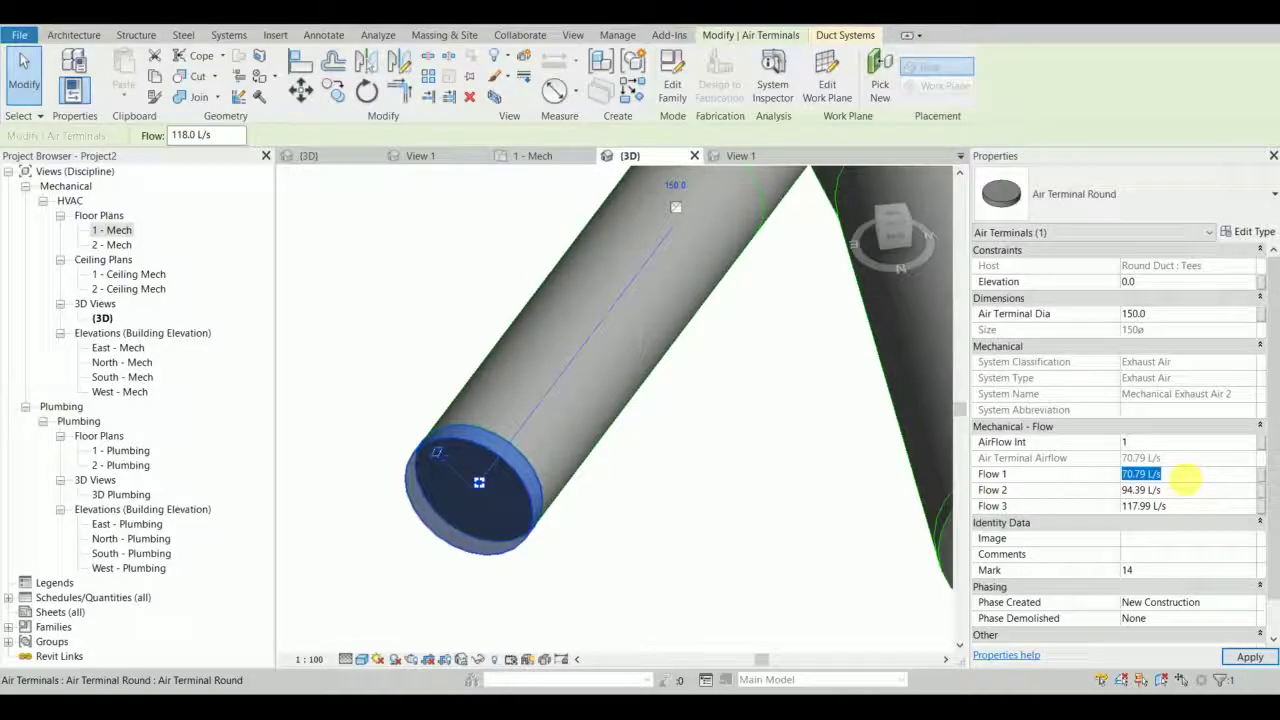
left_click(1250, 657)
left_click(680, 451)
left_click(628, 409)
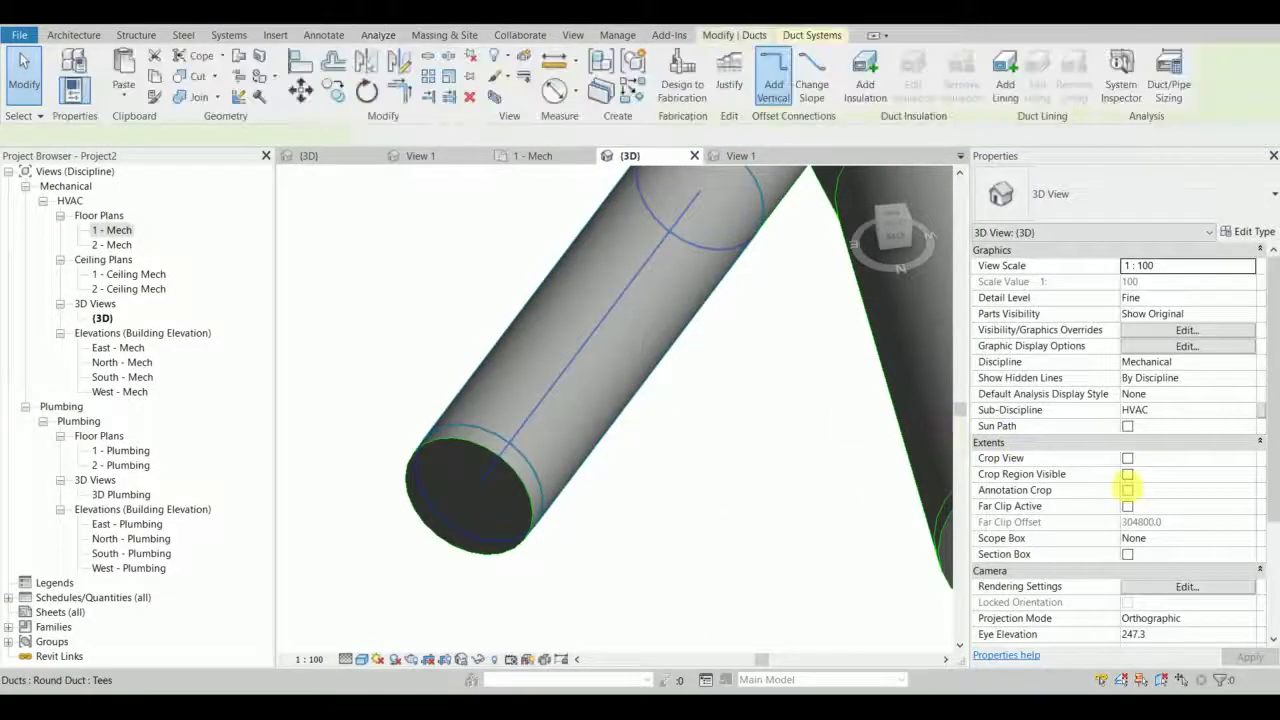
key("Escape")
Select the conical lateral tee and open its related warnings to examine the No Loss Defined entry.
middle_click_drag(694, 403, 740, 323, "shift")
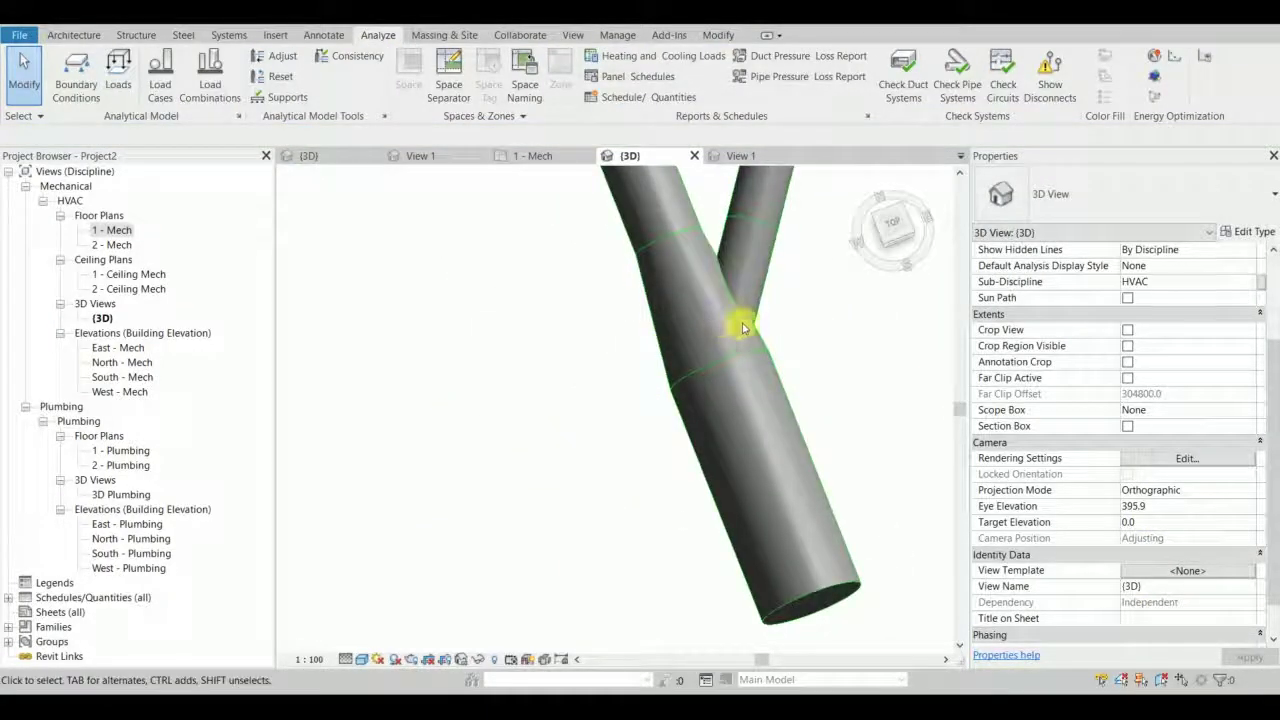
left_click(749, 321)
middle_click_drag(787, 382, 705, 455)
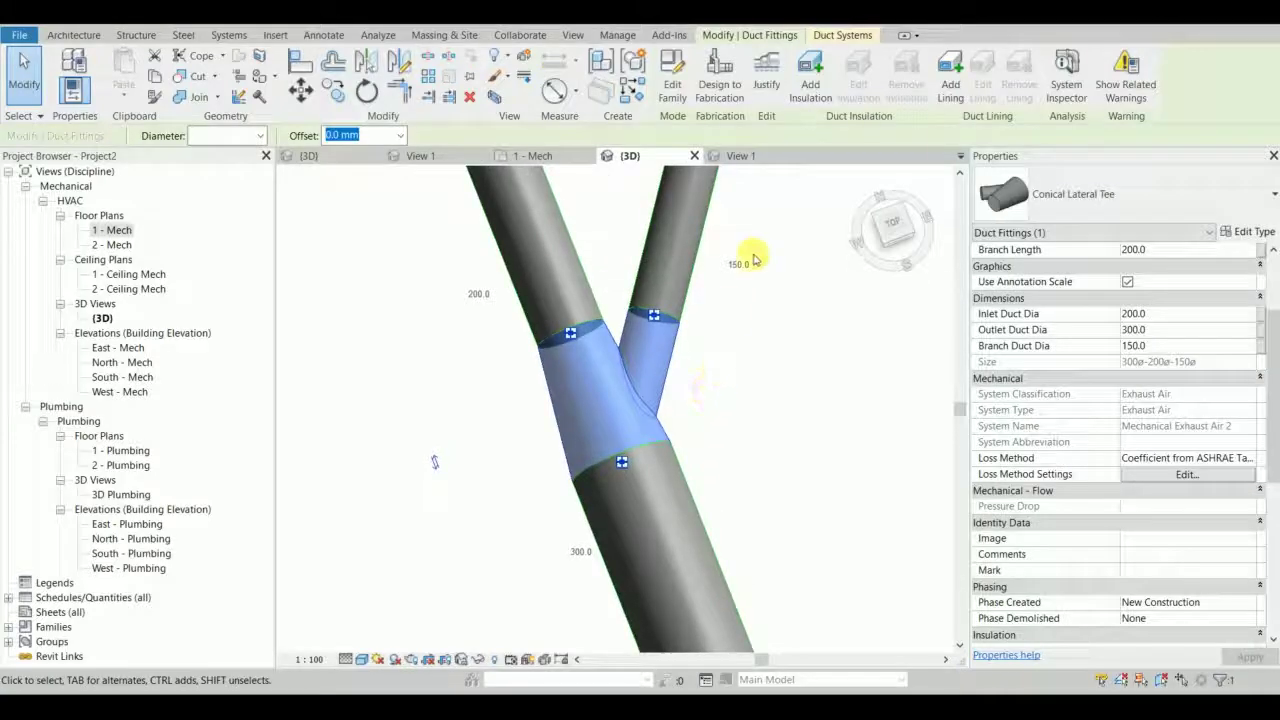
left_click(1122, 97)
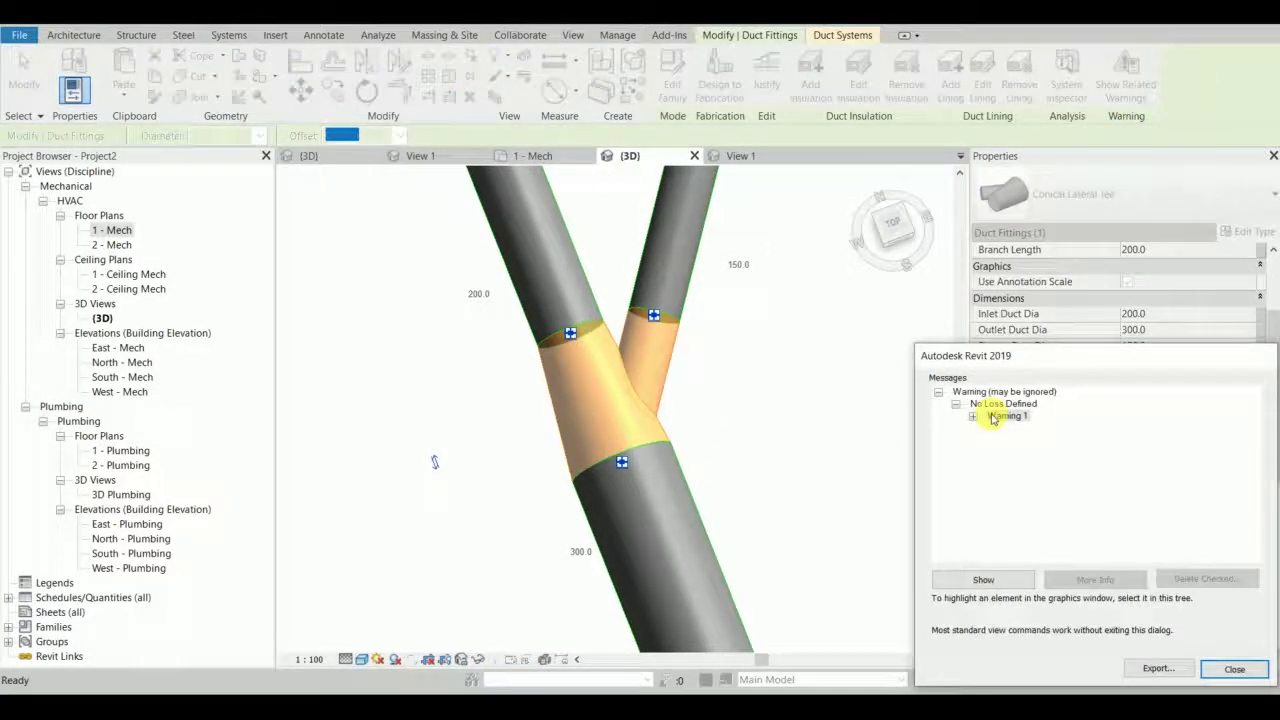
left_click(972, 418)
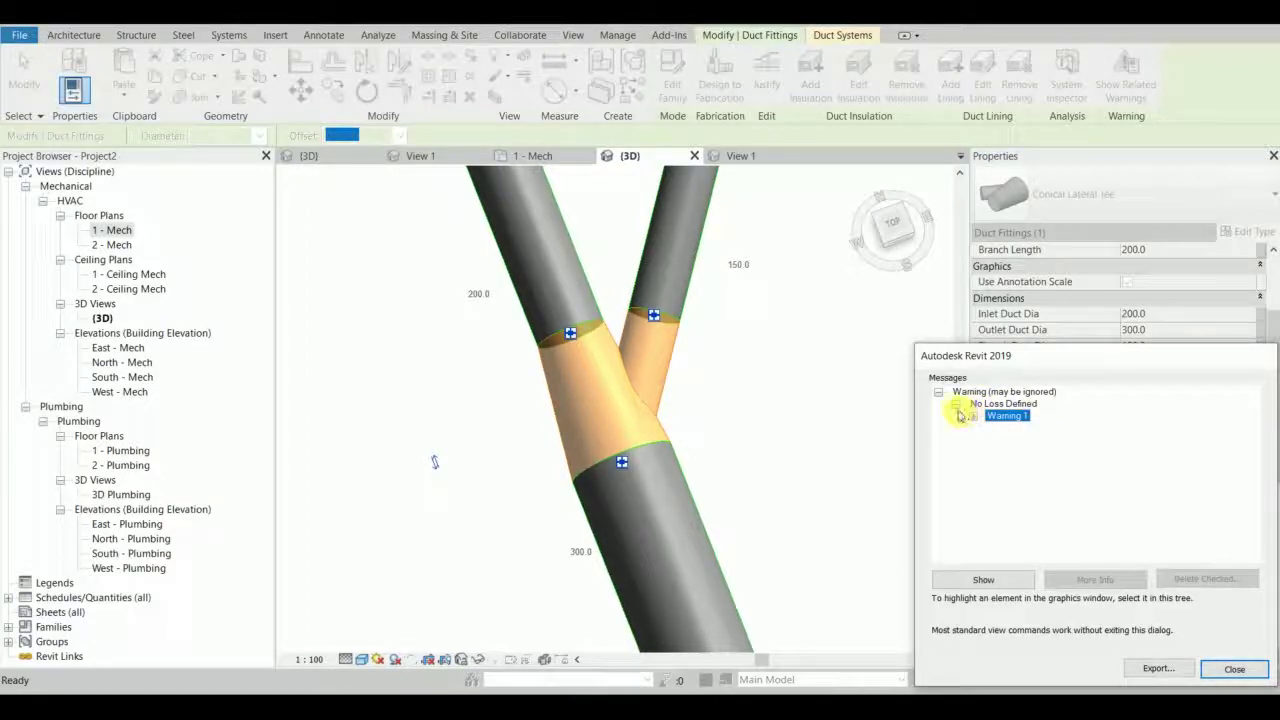
Collapse the tee's No Loss Defined warning entries and close the related warnings report.
left_click(957, 405)
left_click(940, 393)
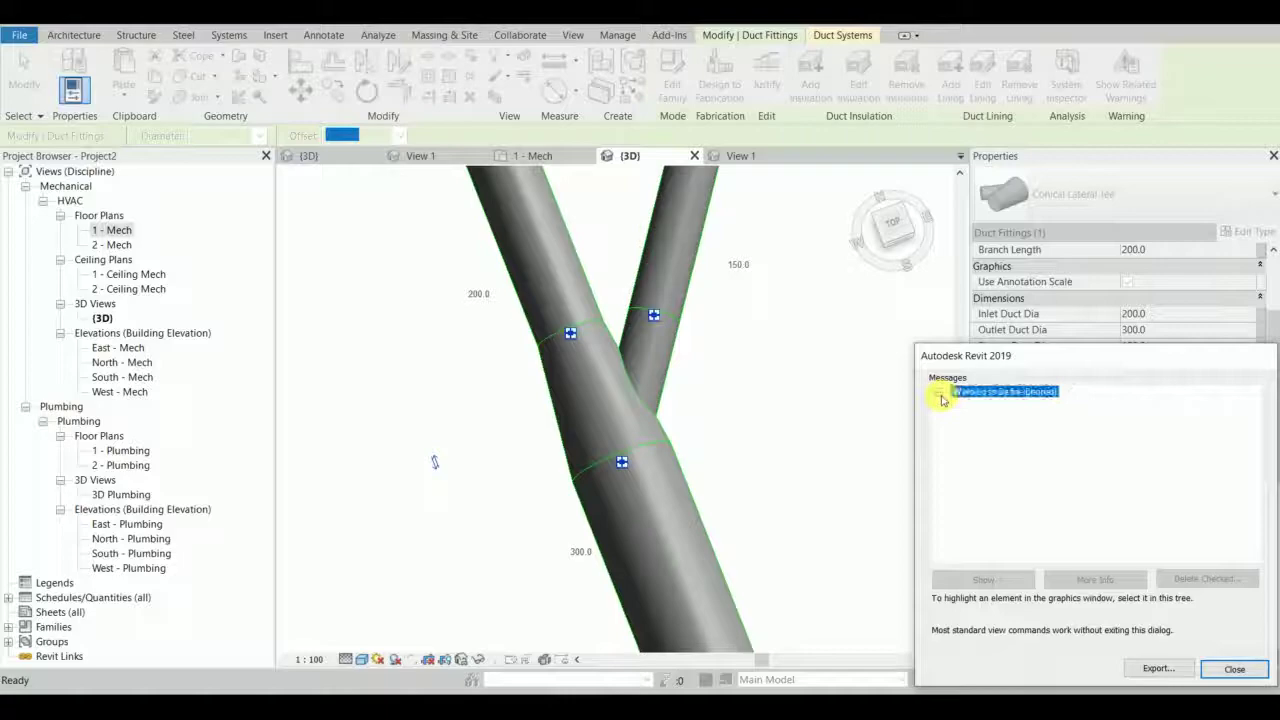
left_click(1225, 666)
scroll(789, 428, "down", 5)
middle_click_drag(789, 428, 728, 421, "shift")
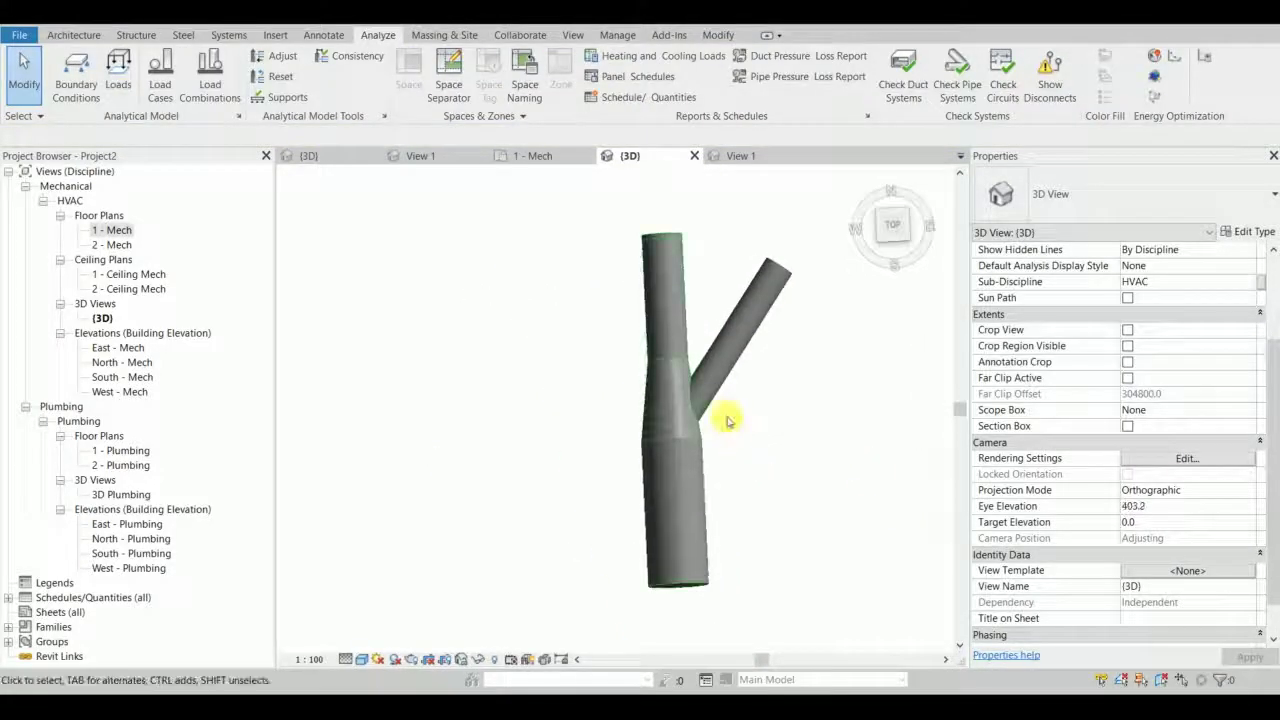
Compare the conical lateral tee with the ED5-2 45 degree converging wye drawing in the ASHRAE duct fitting database.
scroll(728, 421, "up", 3)
left_click(766, 305)
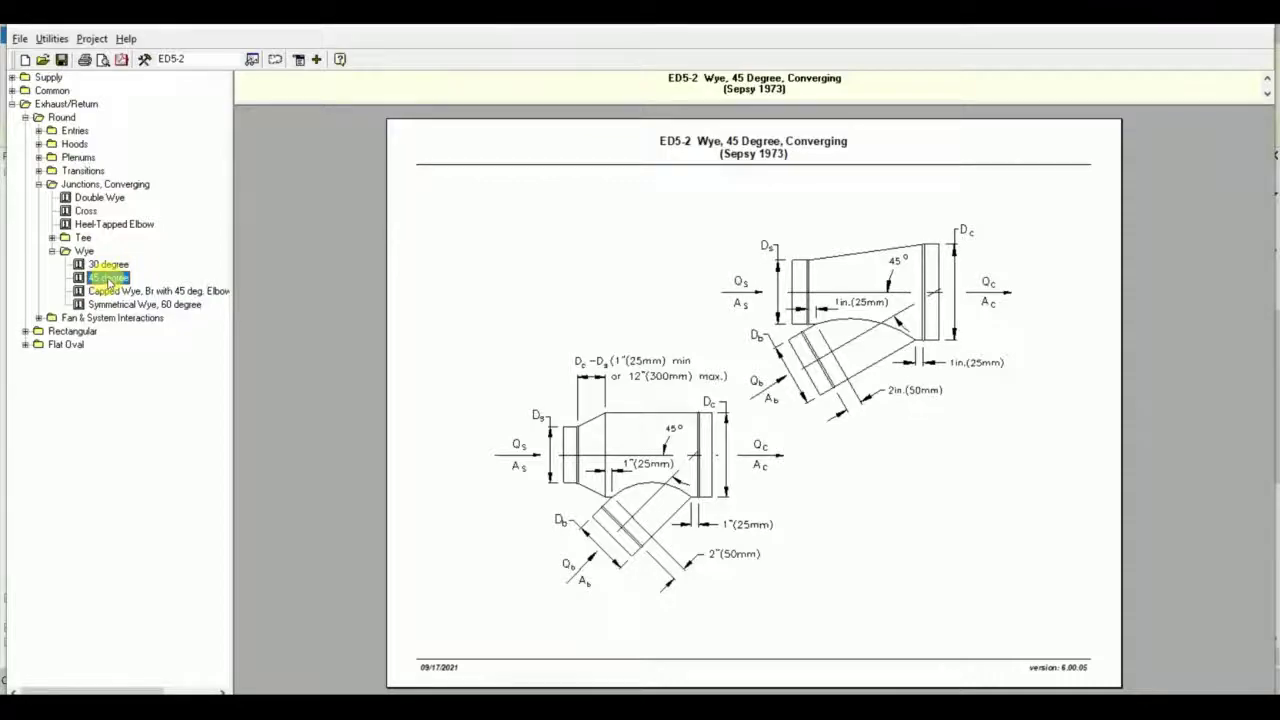
left_click(440, 277)
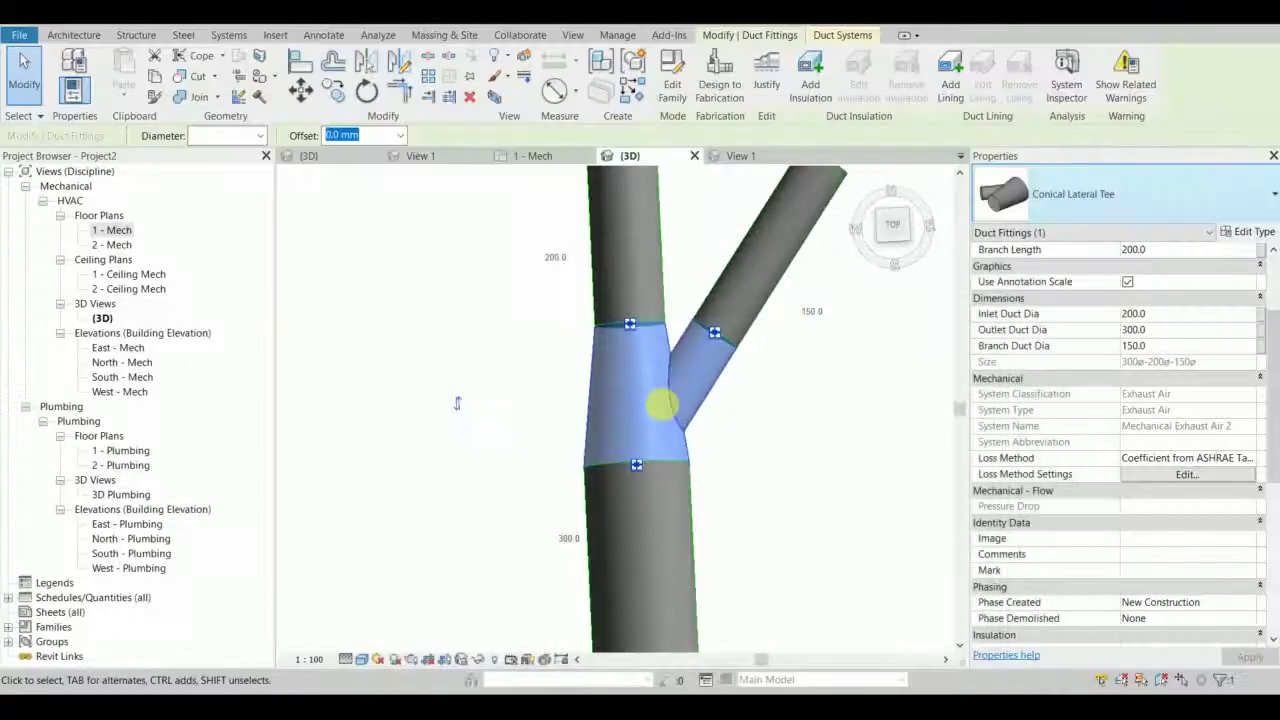
key("Escape")
scroll(729, 386, "down", 3)
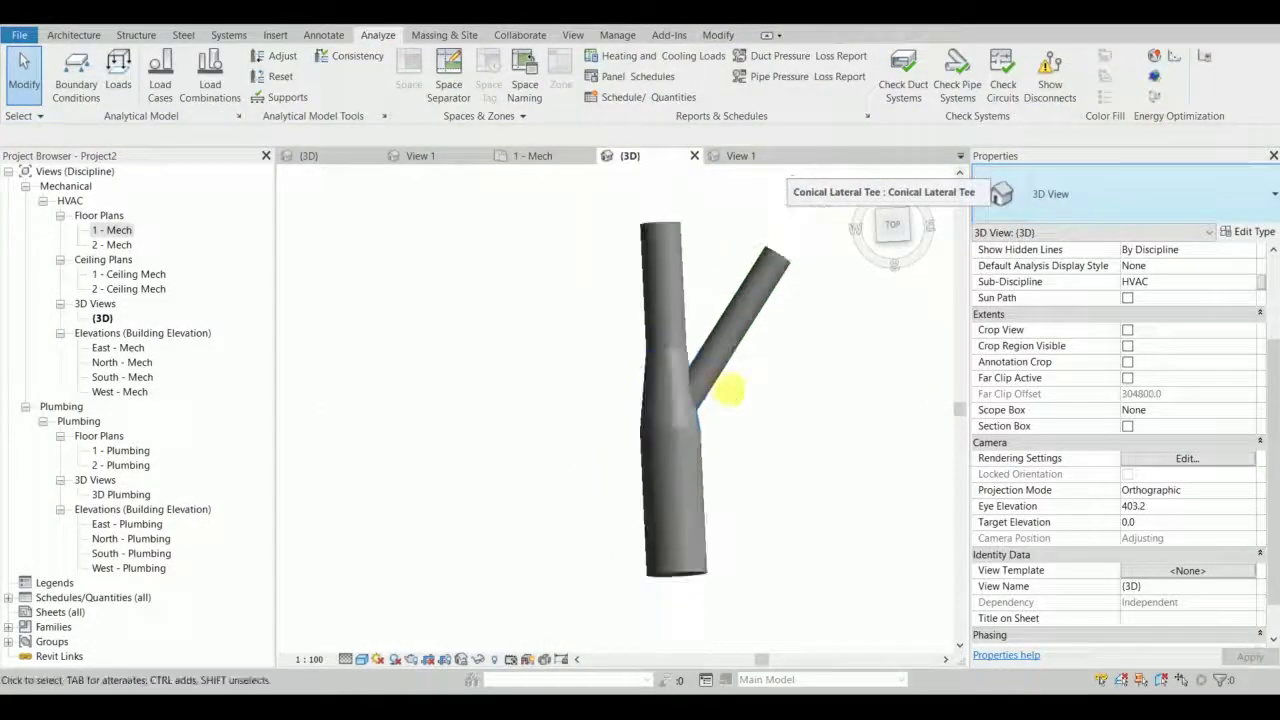
Undo the rebuilt branch duct and the branch angle change to restore the conical lateral tee's 45° branch.
middle_click_drag(729, 386, 677, 412, "shift")
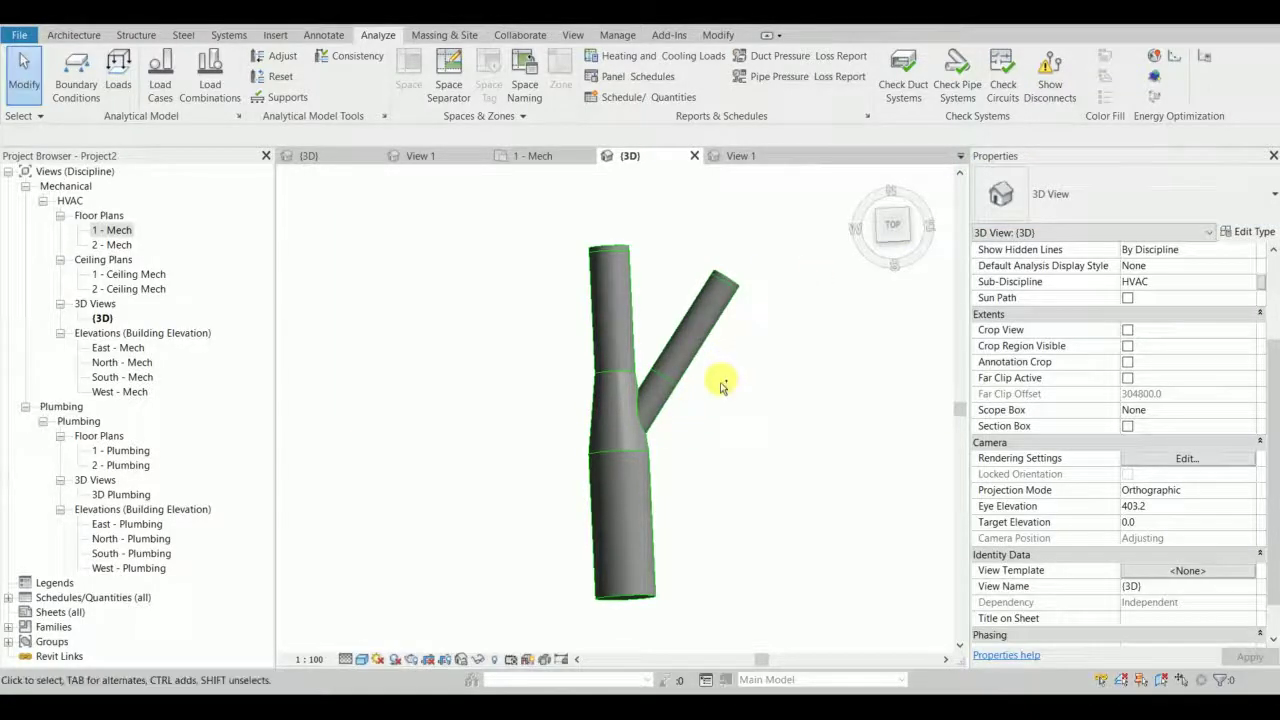
scroll(715, 385, "up", 4)
scroll(706, 389, "down", 3)
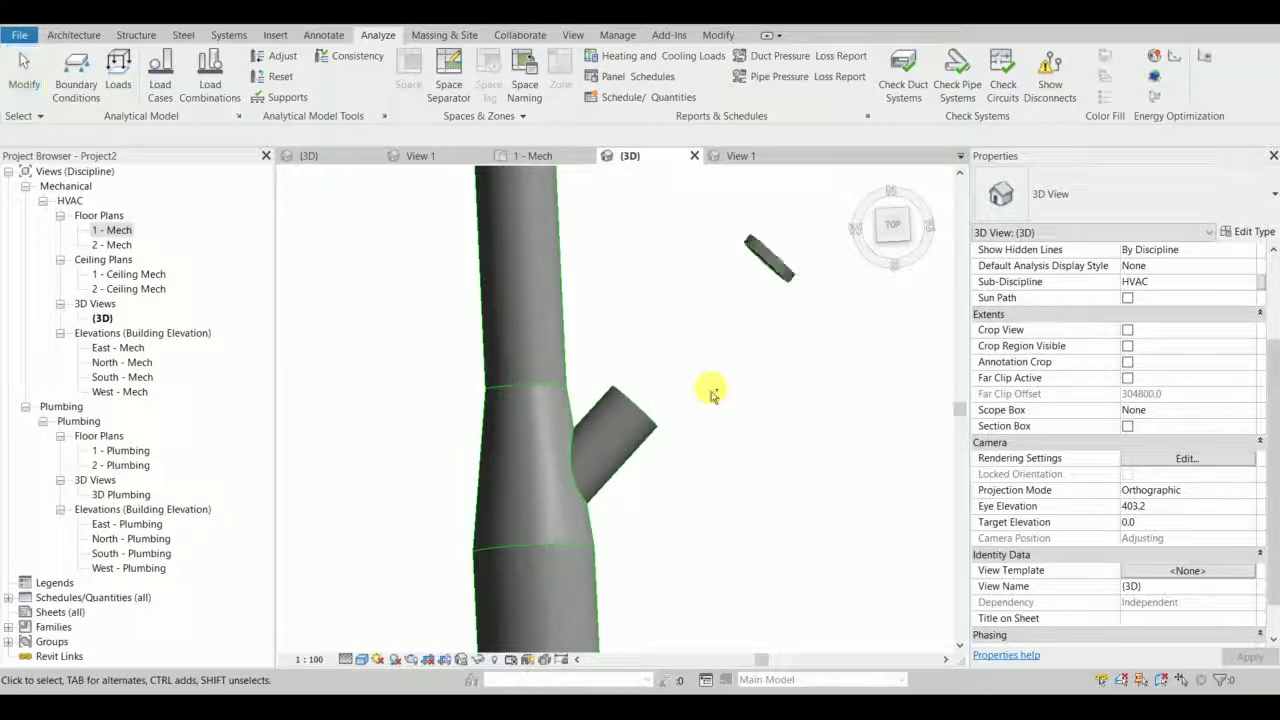
scroll(712, 425, "down", 3)
left_click(706, 406)
Select the conical lateral tee and review the ASHRAE table in its loss method settings.
middle_click_drag(720, 446, 636, 424, "shift")
left_click(636, 424)
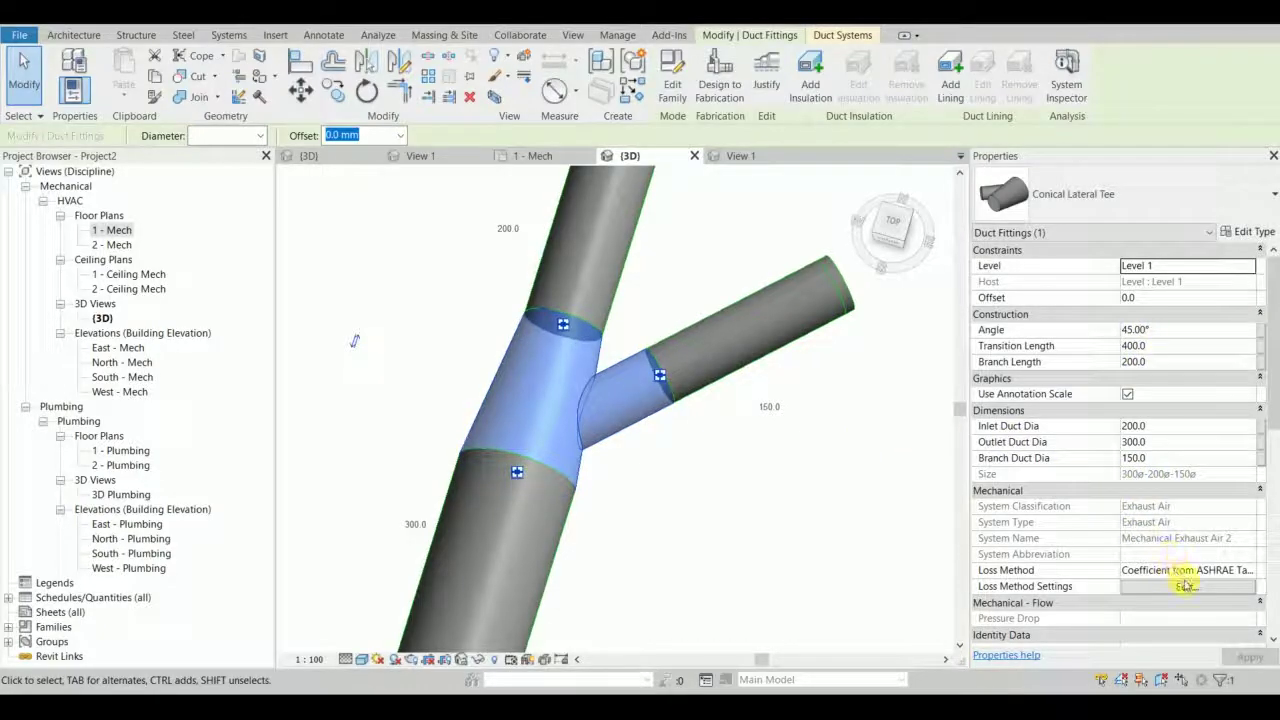
left_click(1185, 586)
left_click_drag(809, 533, 880, 530)
left_click(749, 512)
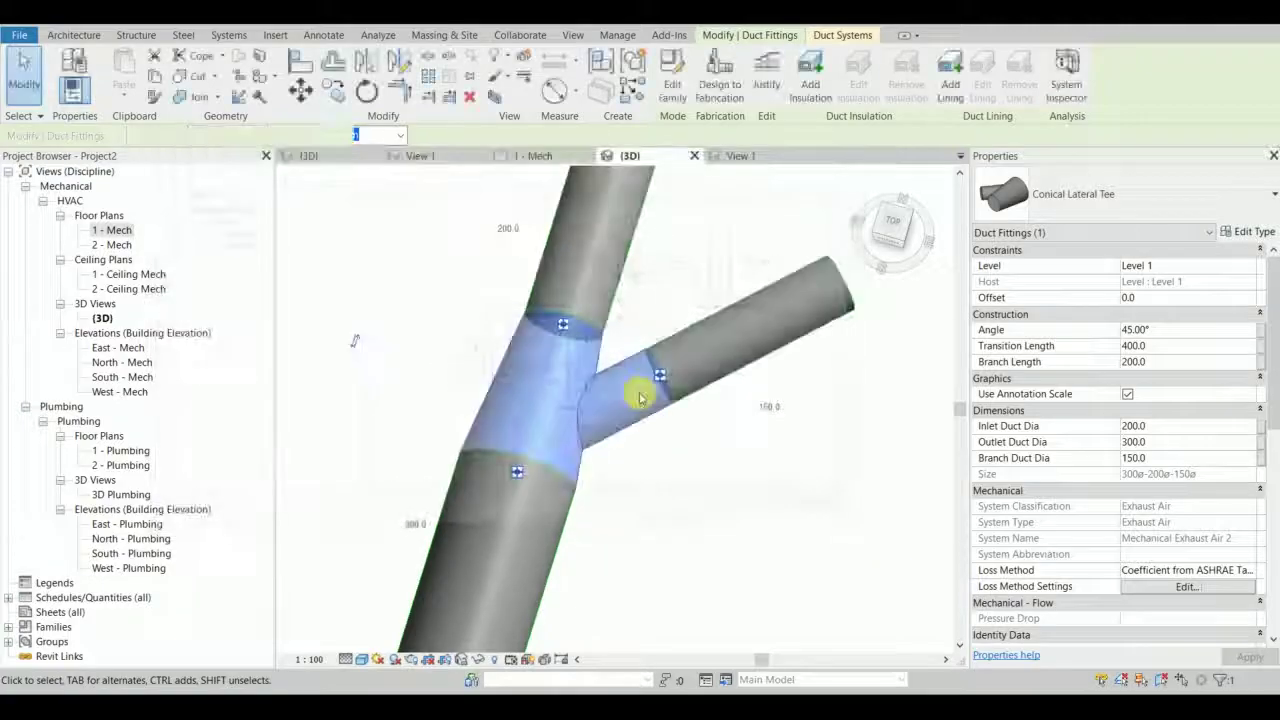
Place a Conical Lateral Cross duct fitting in free space near the open end of the 300 mm main duct.
scroll(640, 398, "down", 3)
middle_click_drag(648, 403, 676, 423, "shift")
scroll(733, 405, "up", 5)
scroll(714, 429, "down", 7)
left_click(720, 422)
scroll(718, 395, "up", 3)
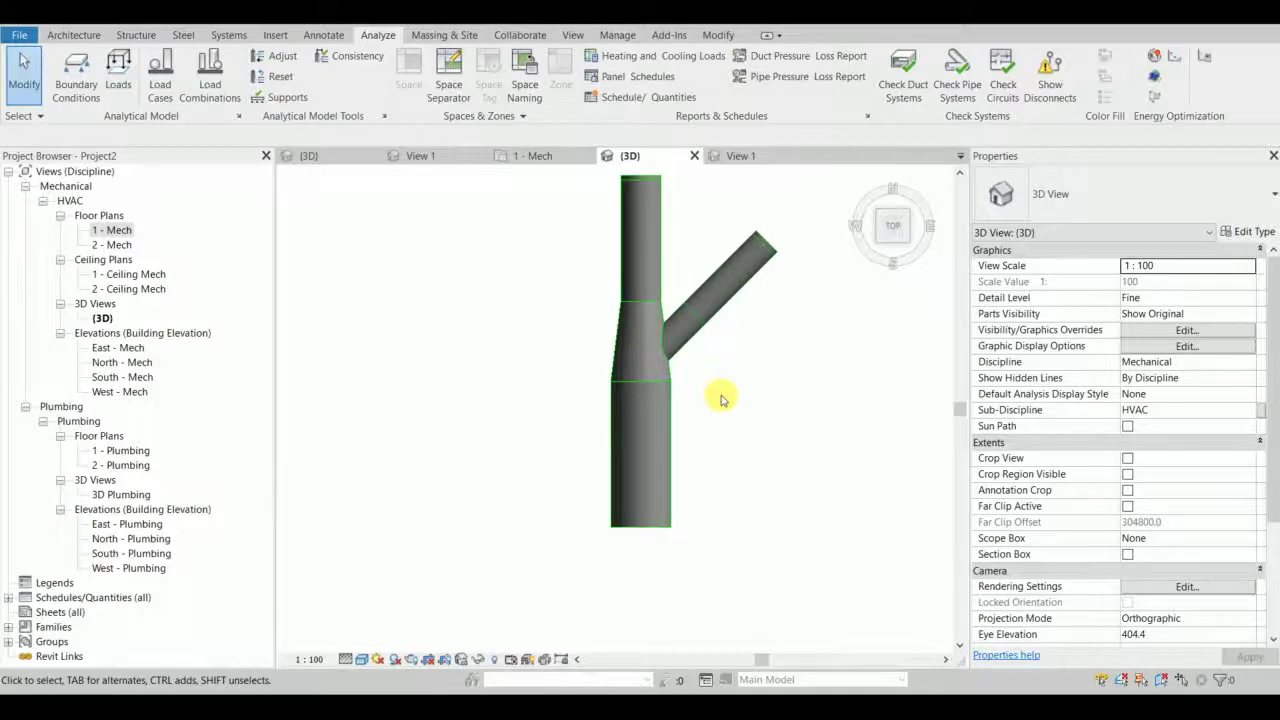
key("d")
key("f")
middle_click_drag(774, 443, 775, 271)
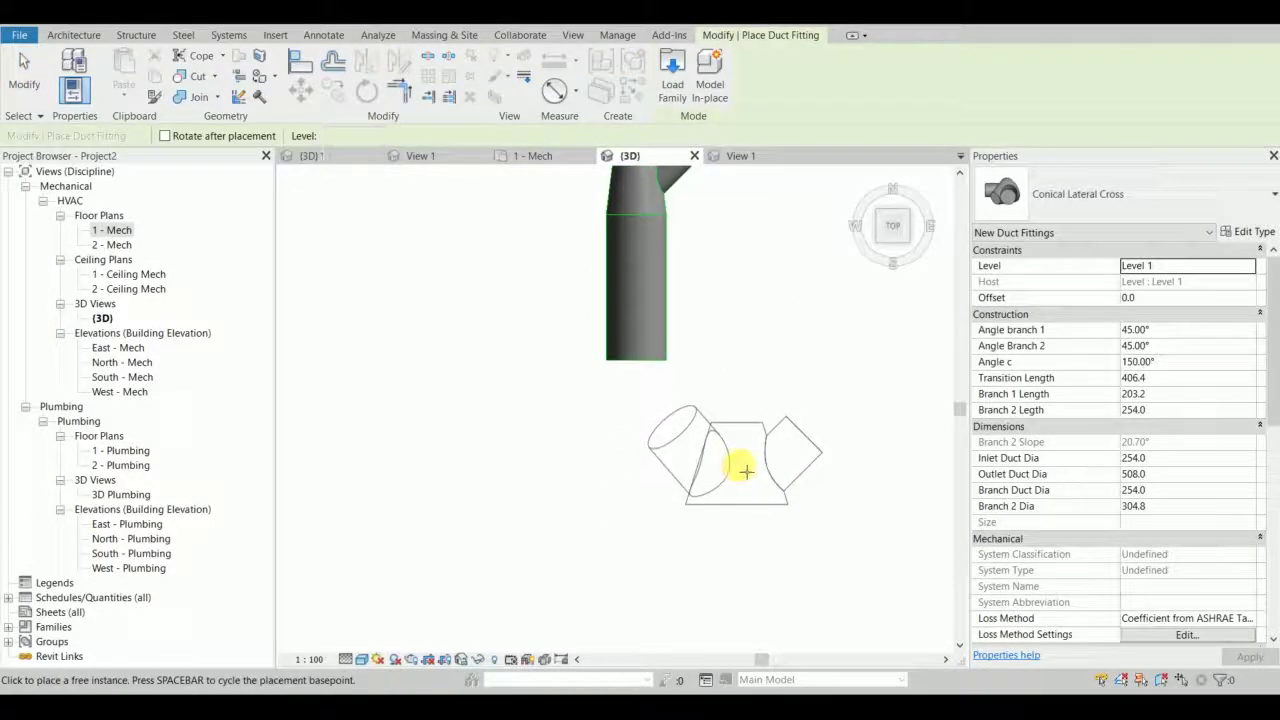
left_click(745, 470)
key("Escape")
Set the conical lateral cross's Angle c to 180° so both branches lie in one plane.
left_click(780, 490)
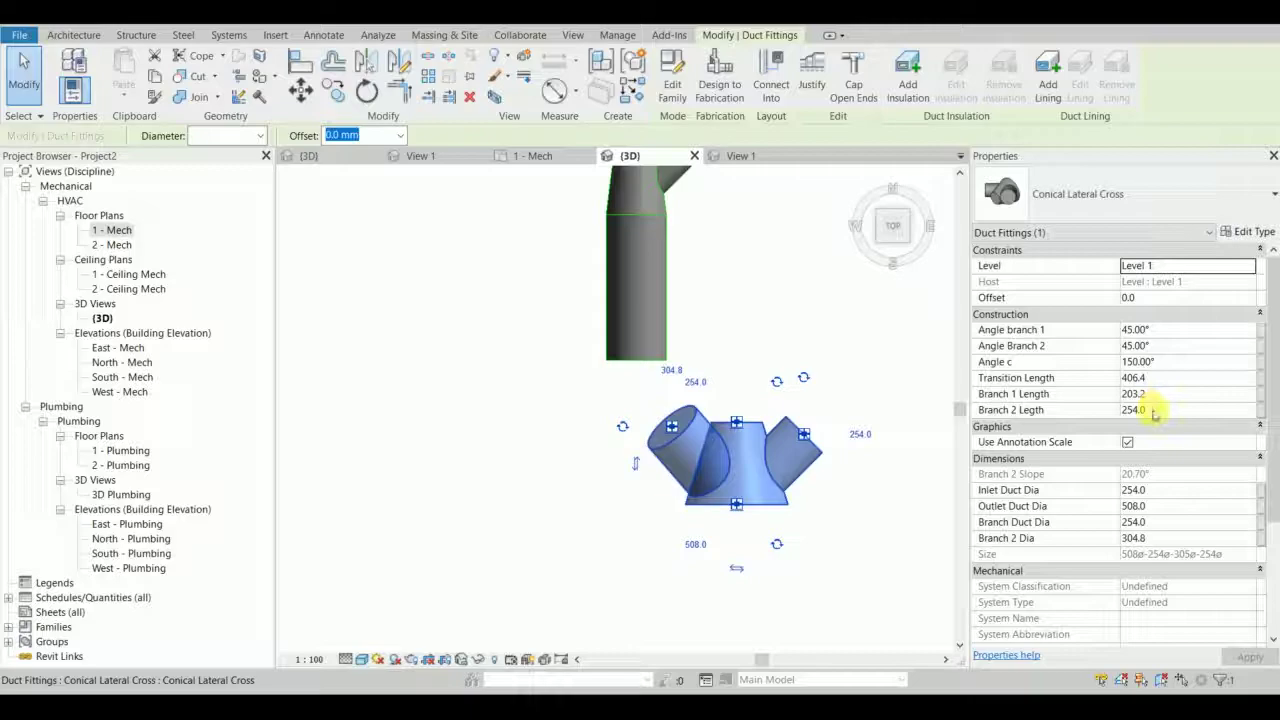
left_click(1174, 369)
type("180")
key("Return")
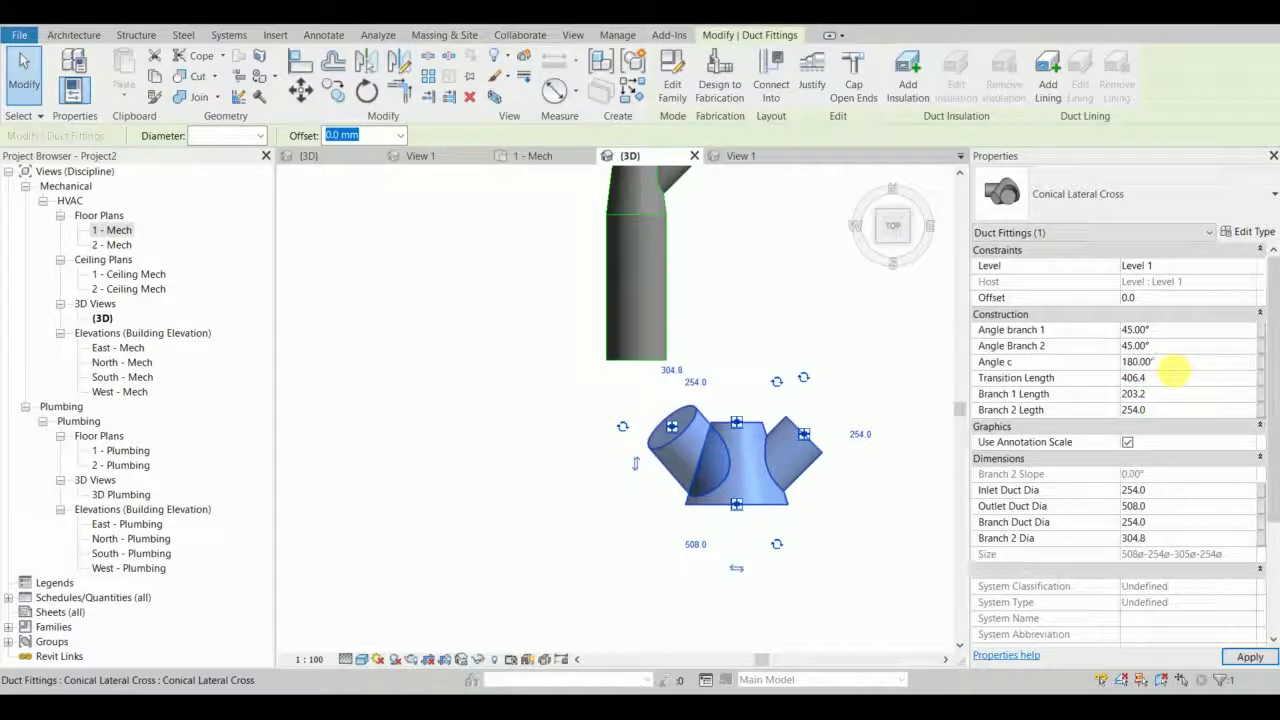
Examine the ED5-10 converging Double Wye drawing in the ASHRAE duct fitting database for comparison with the cross.
scroll(717, 456, "up", 1)
middle_click_drag(746, 443, 640, 434)
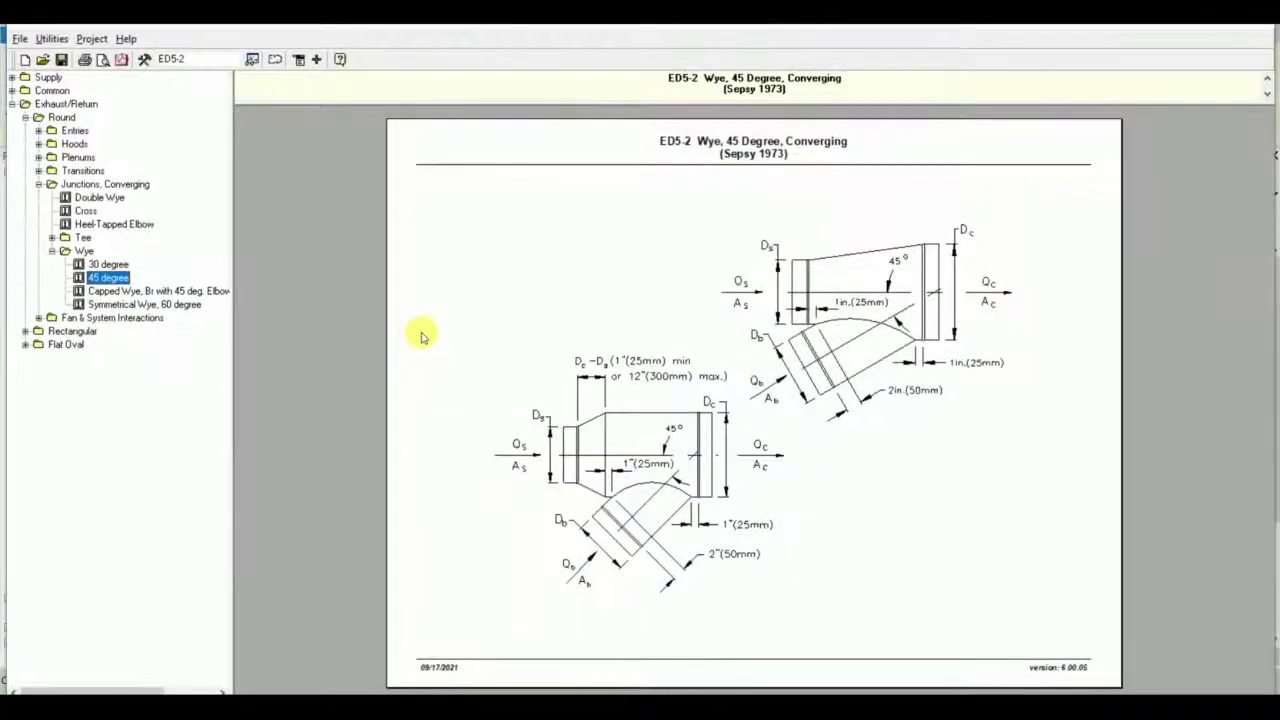
left_click(106, 198)
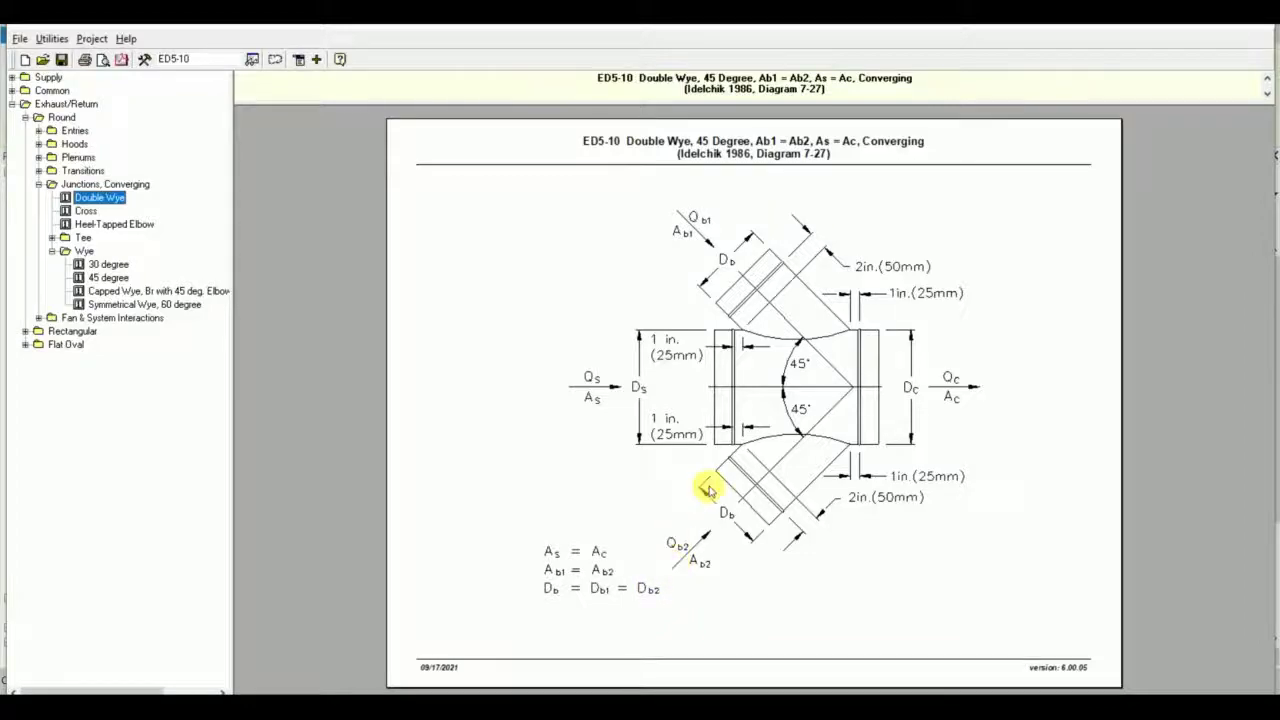
left_click(1158, 36)
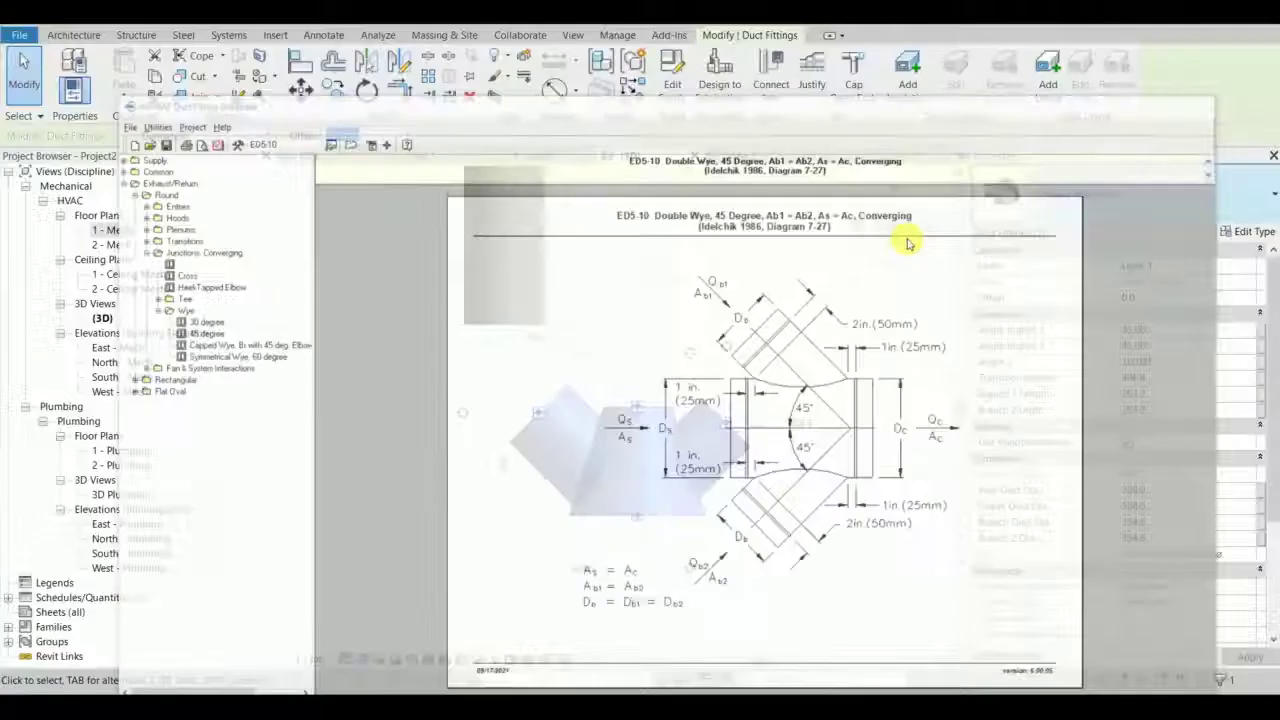
Connect the conical lateral cross's inlet to the open end of the 300 mm main duct.
scroll(625, 405, "down", 2)
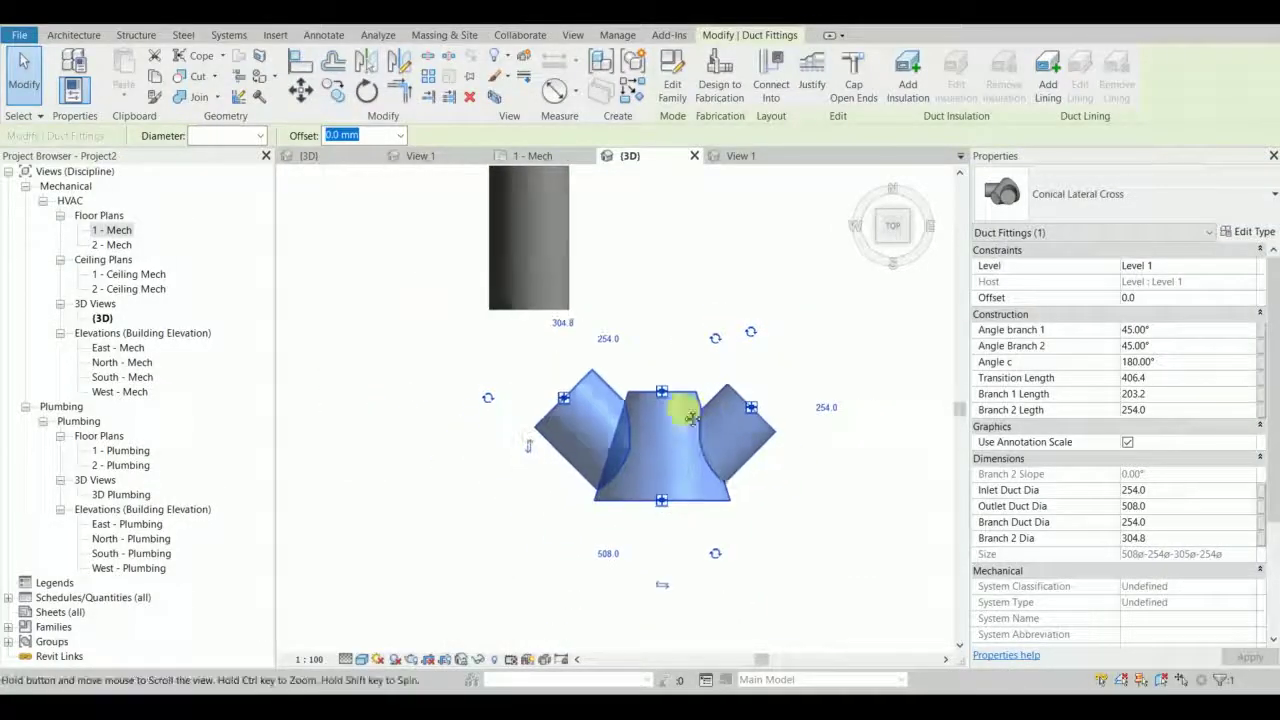
middle_click_drag(624, 464, 717, 460)
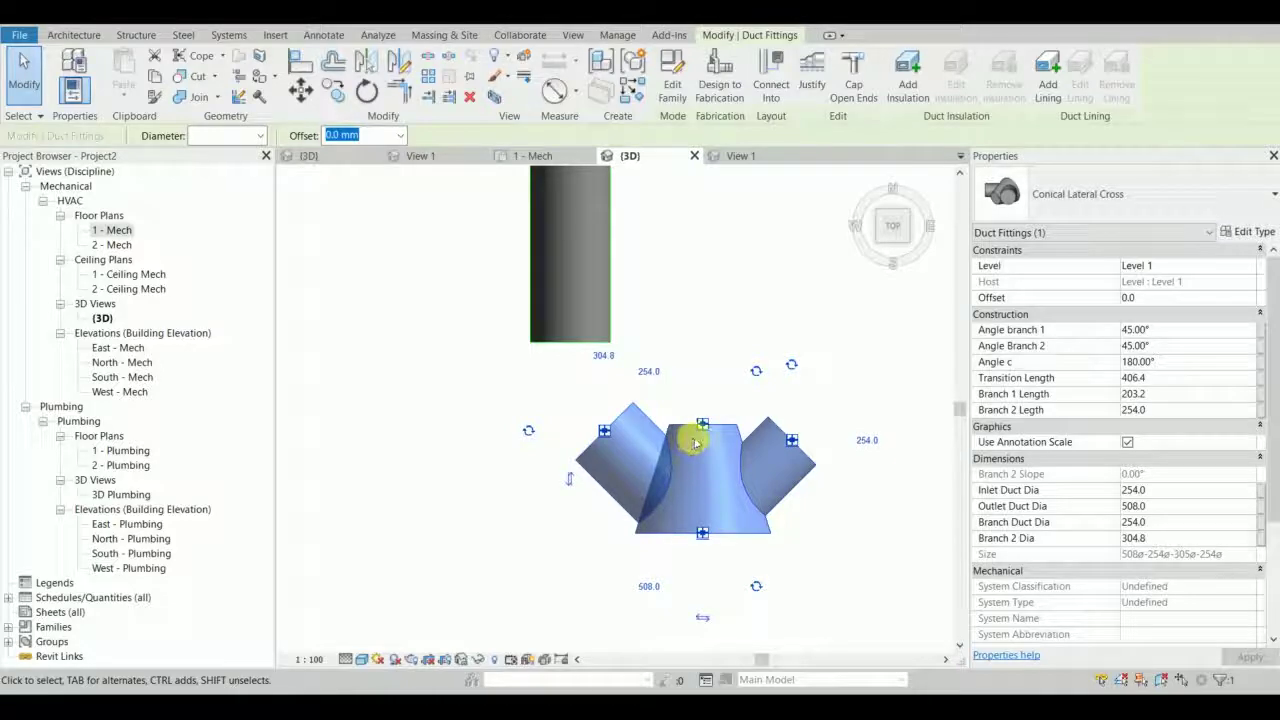
scroll(674, 447, "down", 2)
middle_click_drag(674, 450, 663, 469)
scroll(662, 468, "up", 2)
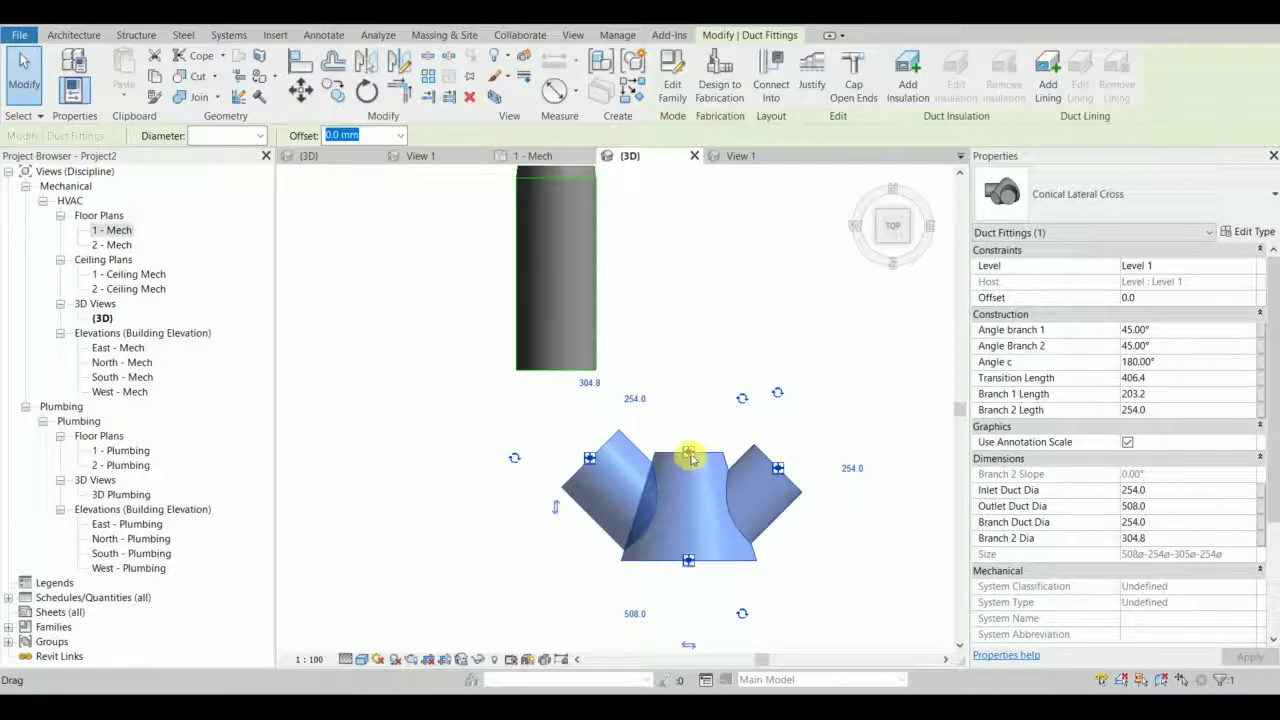
left_click_drag(690, 455, 557, 371)
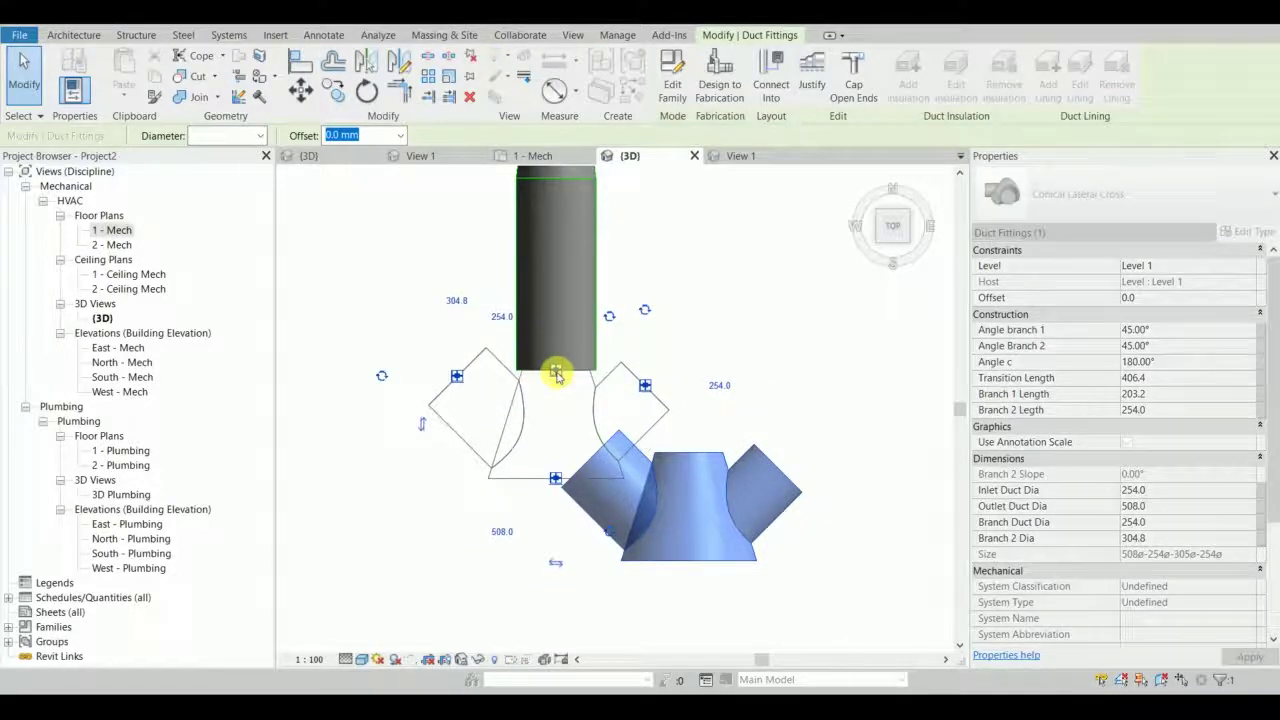
scroll(663, 451, "up", 3)
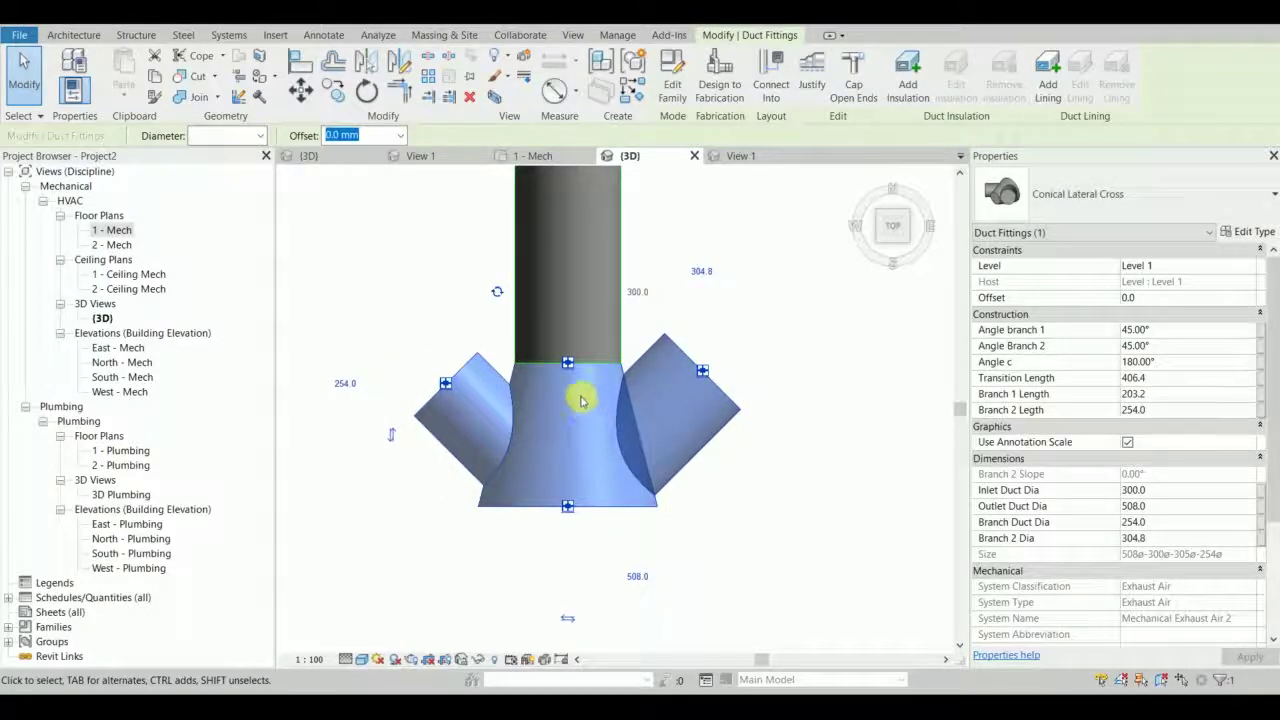
Set the cross's Outlet Duct Dia to 350 mm and both Branch Duct Dia and Branch 2 Dia to 150 mm.
scroll(631, 426, "down", 2)
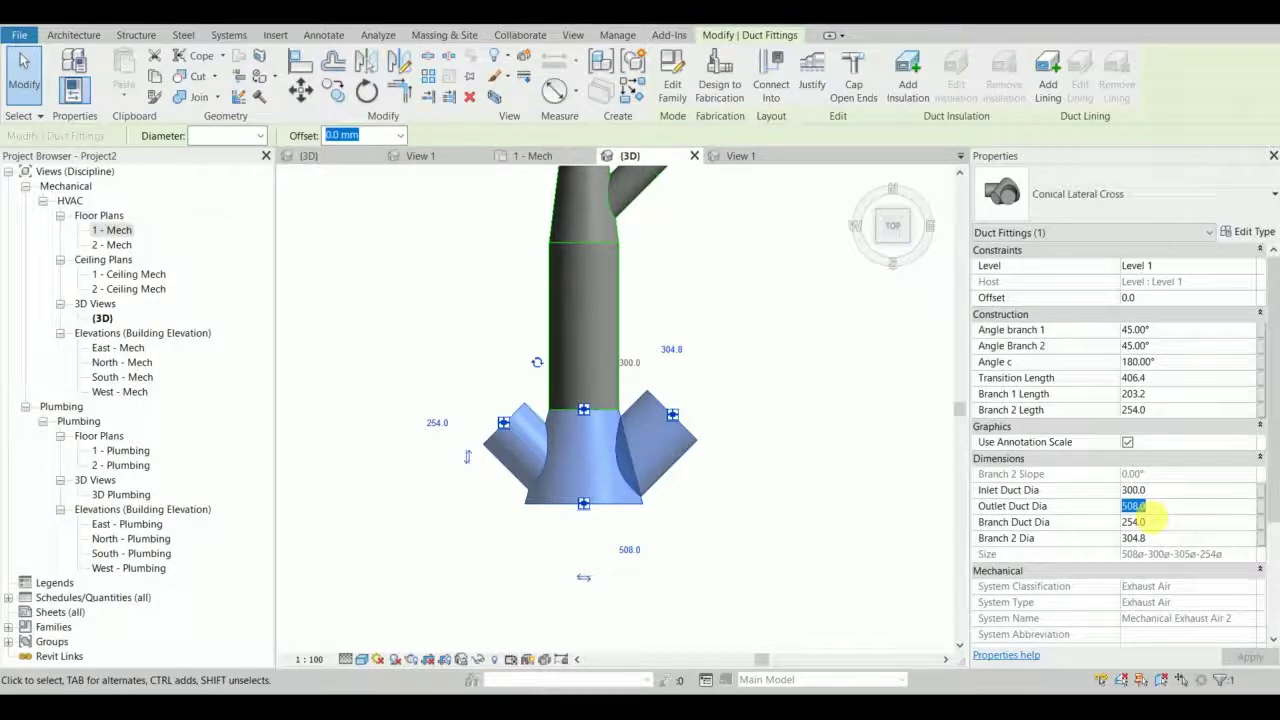
key("Return")
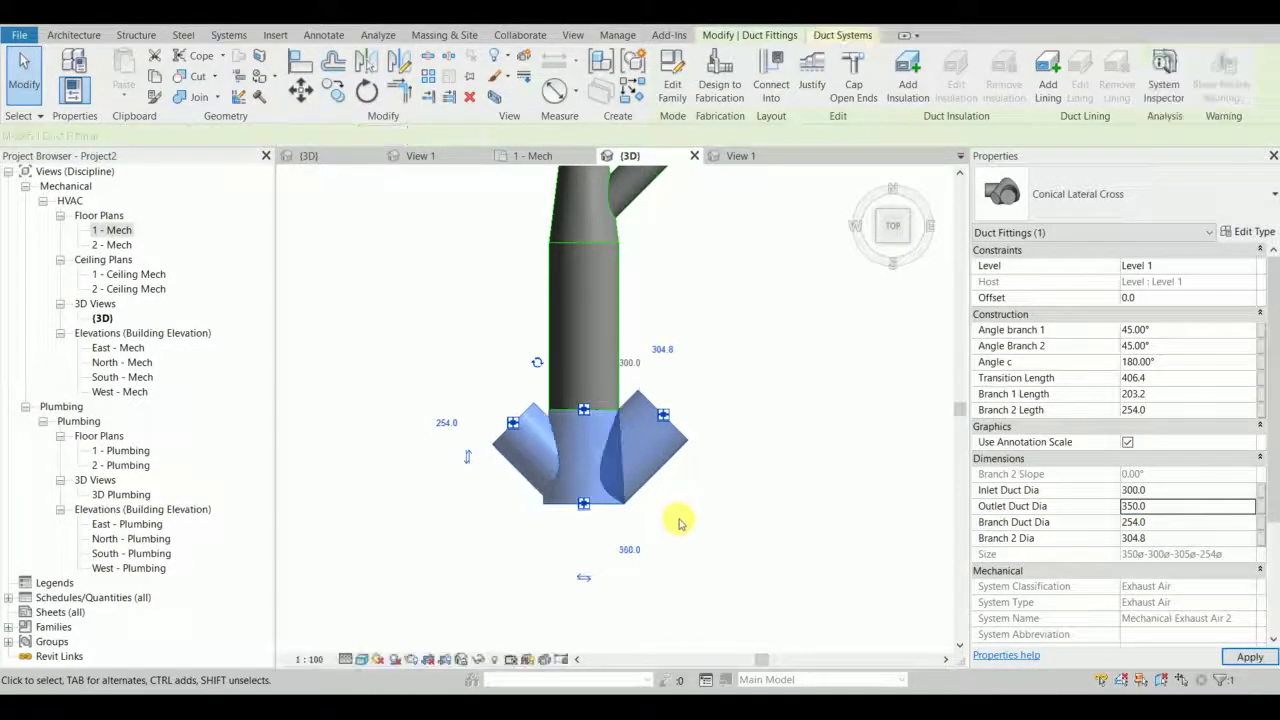
left_click(1166, 522)
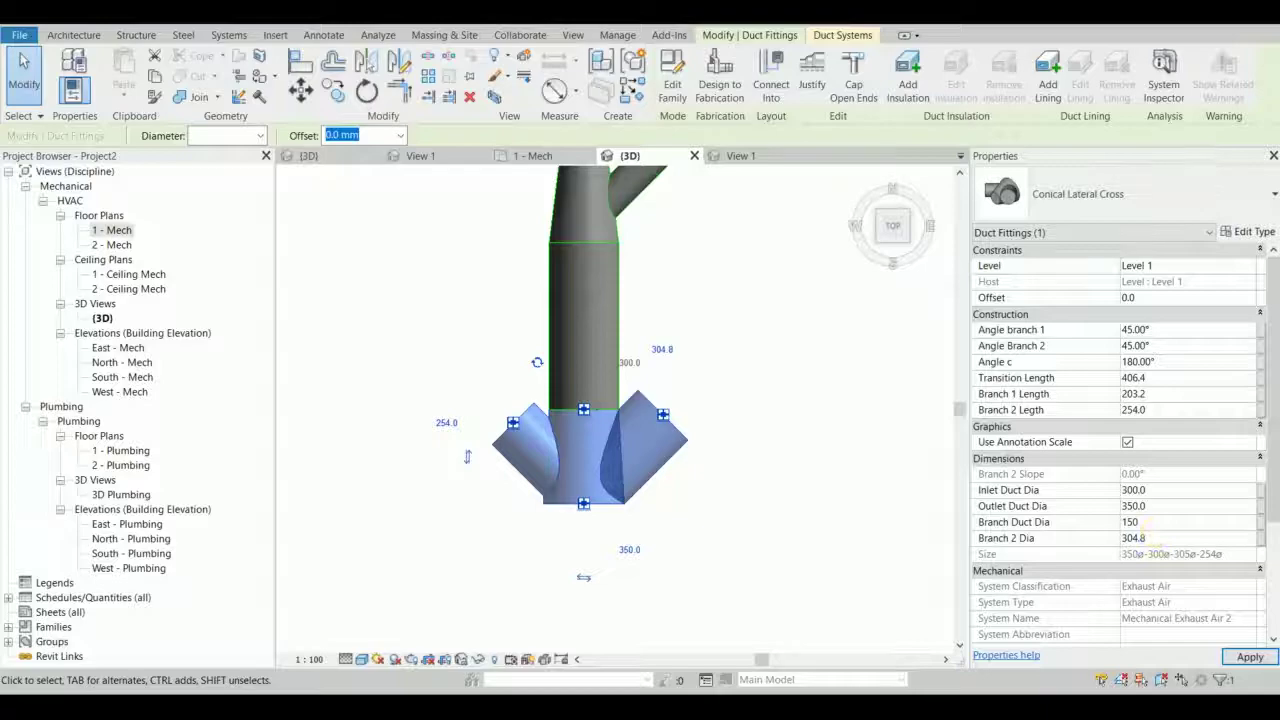
type("150")
key("Return")
left_click(1165, 538)
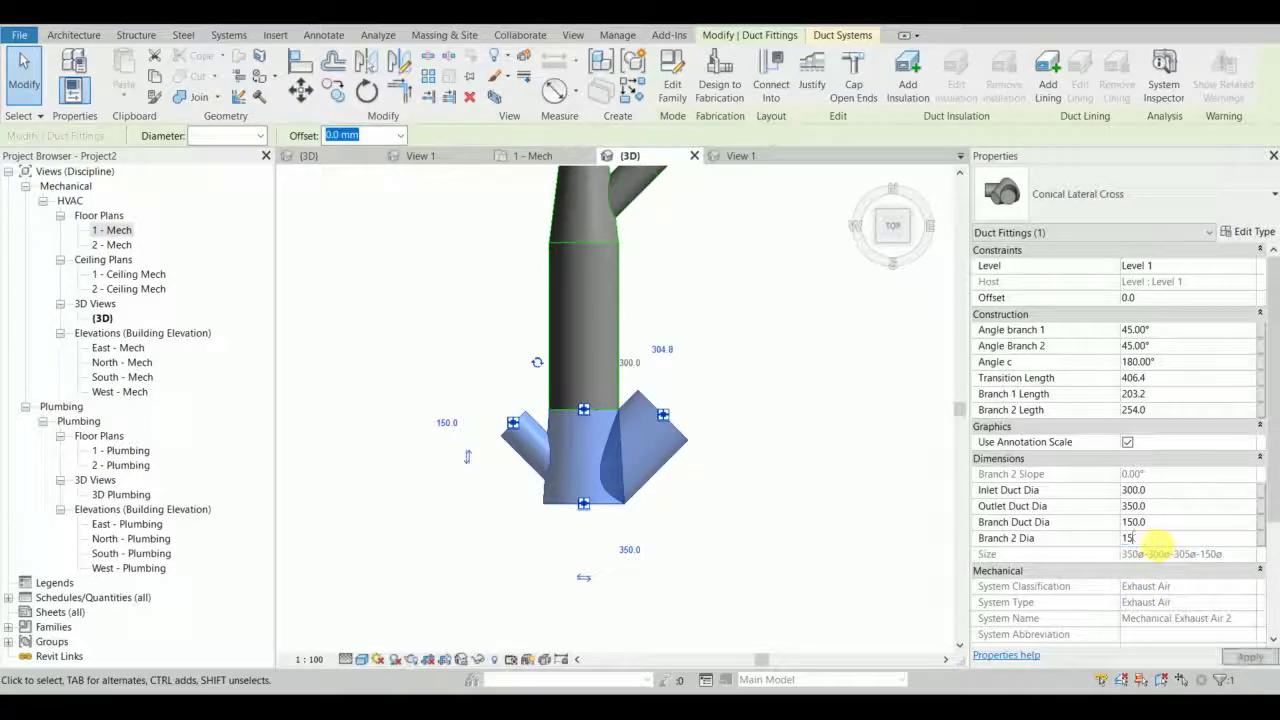
type("150")
left_click(666, 486)
Draw a 150 mm round duct from the cross's branch 2 connector, in line with that branch at 45°.
scroll(574, 437, "up", 3)
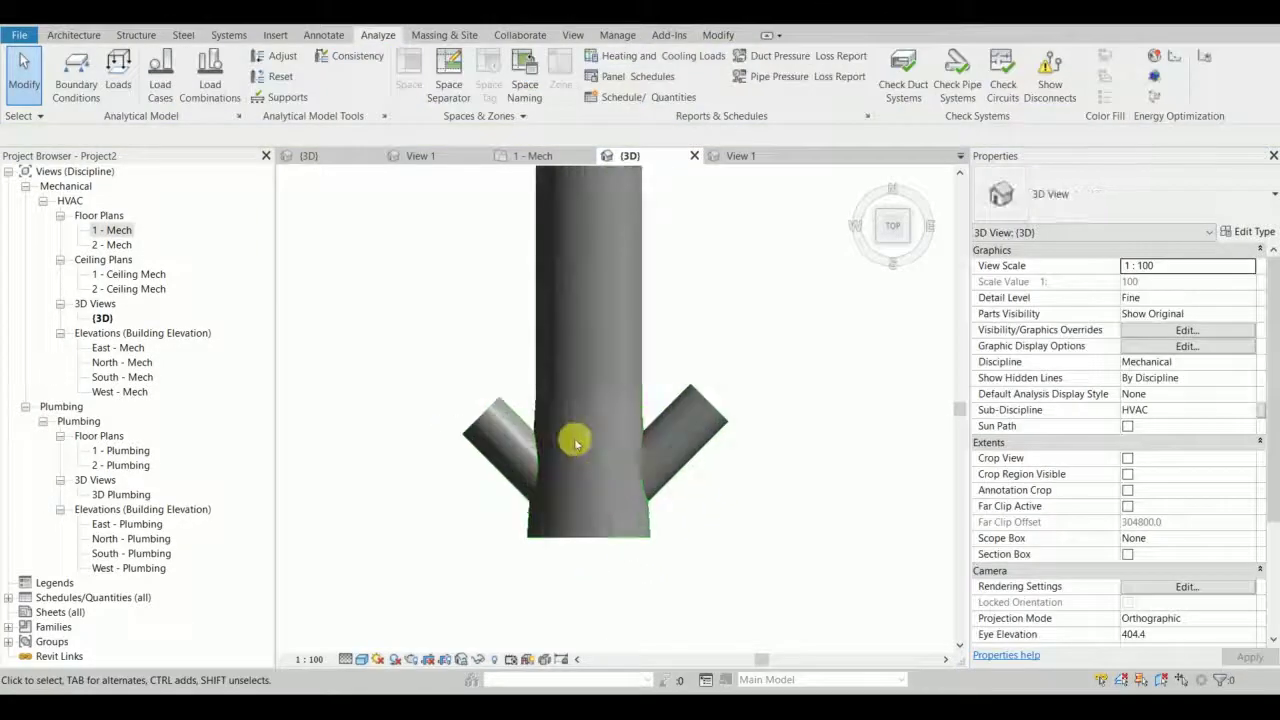
scroll(516, 414, "down", 3)
scroll(523, 420, "up", 1)
middle_click_drag(627, 433, 680, 480)
left_click(680, 480)
scroll(654, 471, "up", 3)
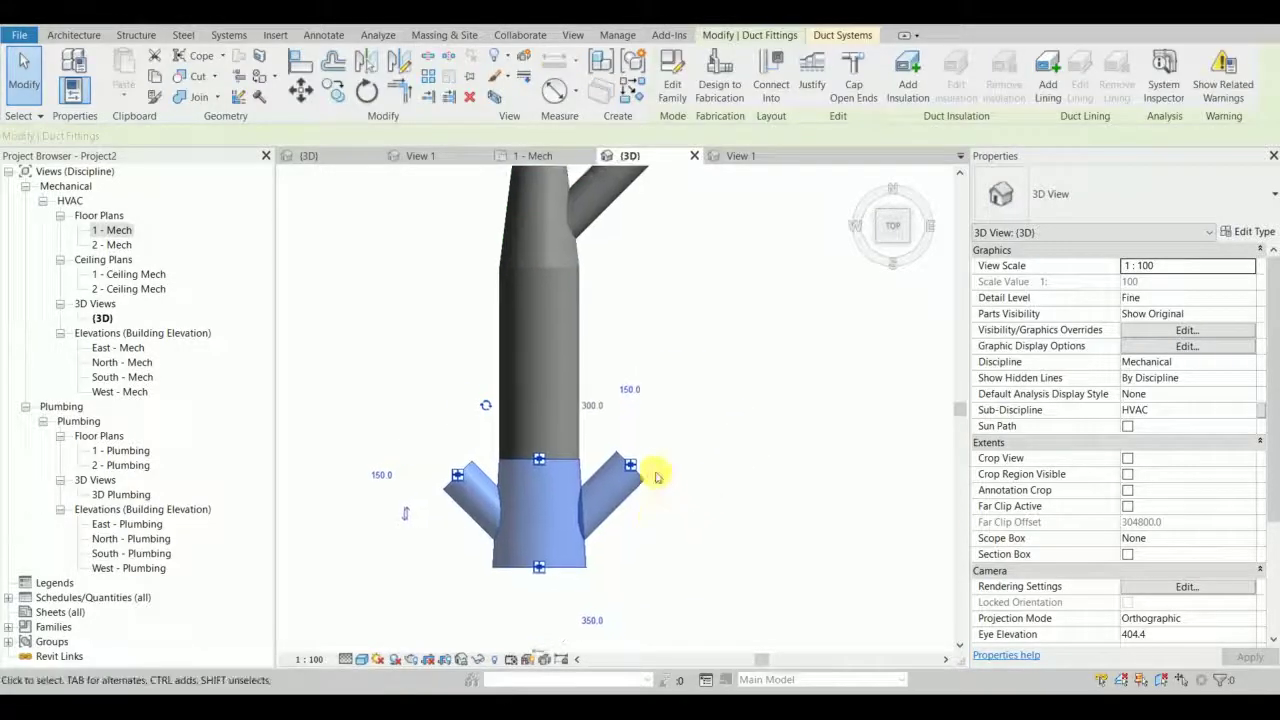
right_click(624, 469)
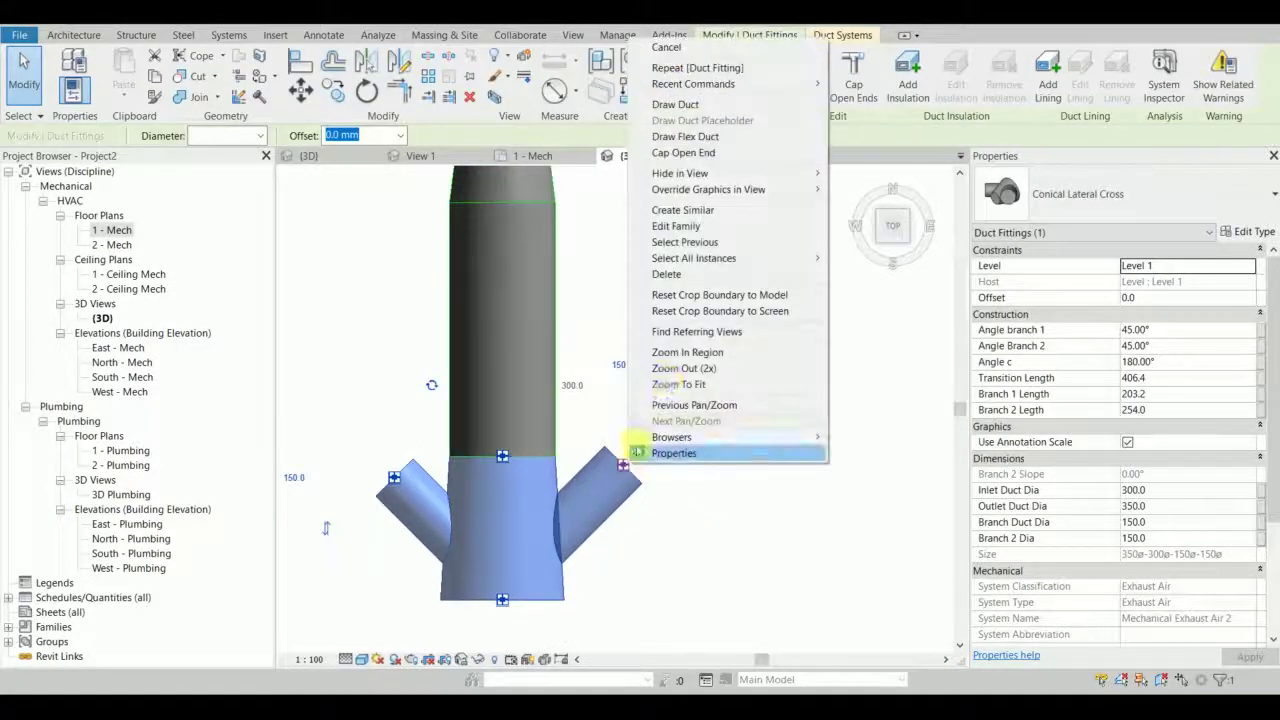
left_click(686, 104)
left_click(751, 336)
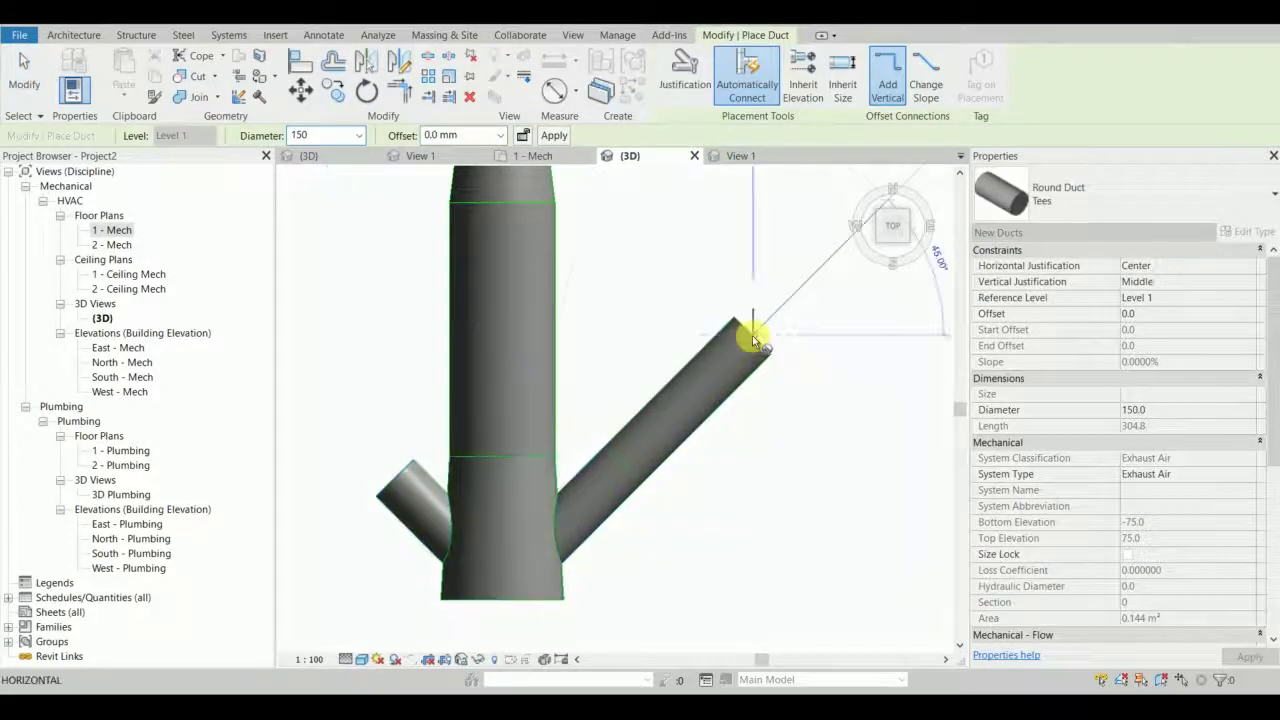
key("Escape")
key("Escape")
Draw a 150 mm round duct about 500 mm long from the cross's opposite branch connector, in line with that branch.
middle_click_drag(408, 449, 541, 478)
scroll(541, 478, "up", 1)
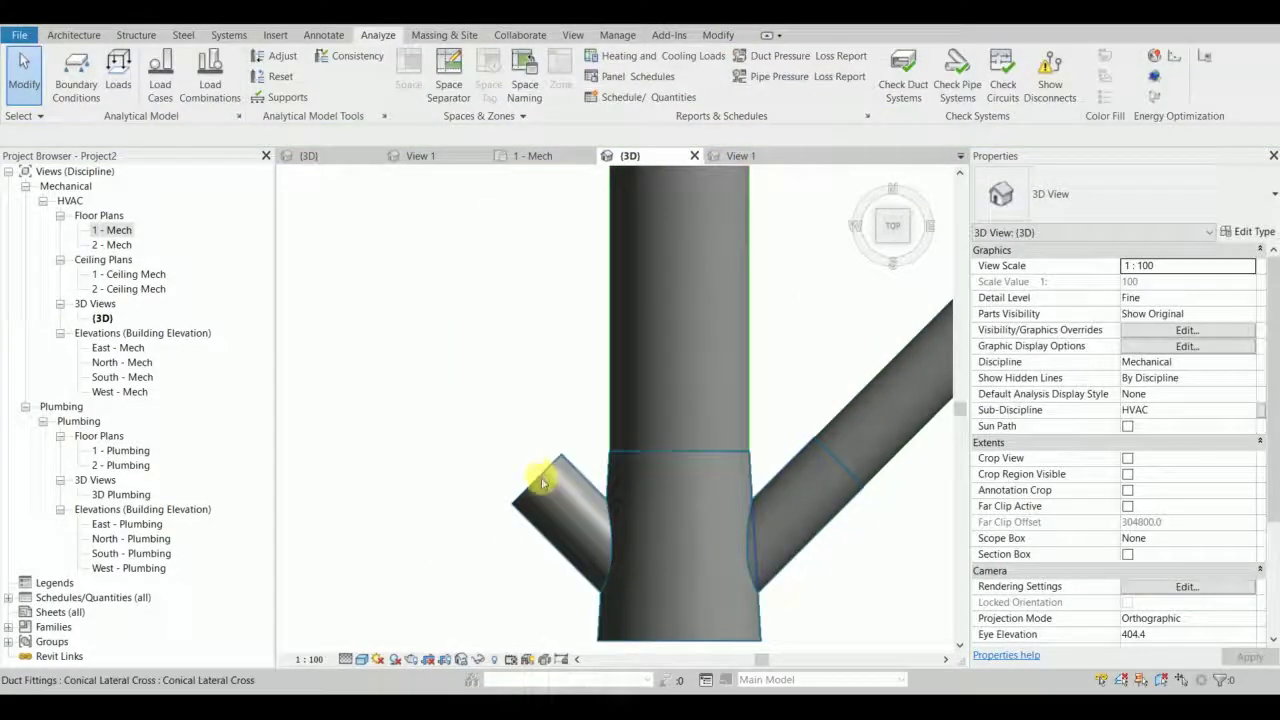
left_click(536, 474)
right_click(536, 470)
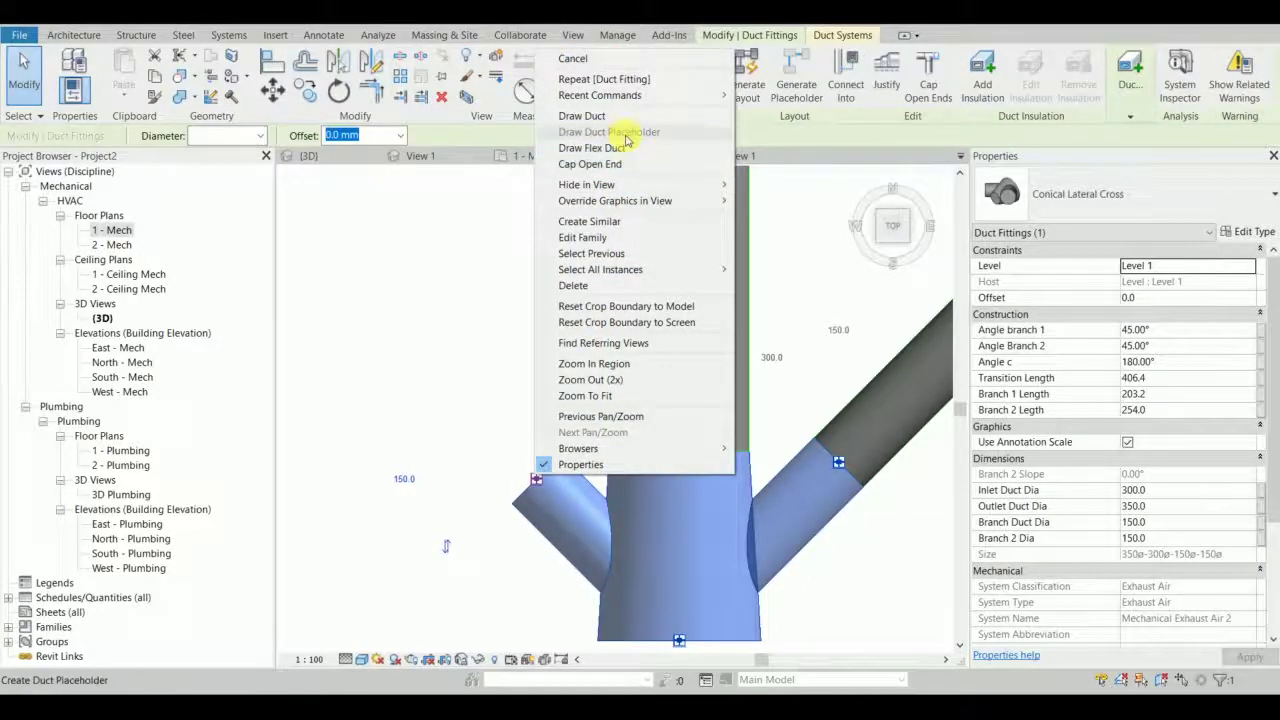
left_click(590, 122)
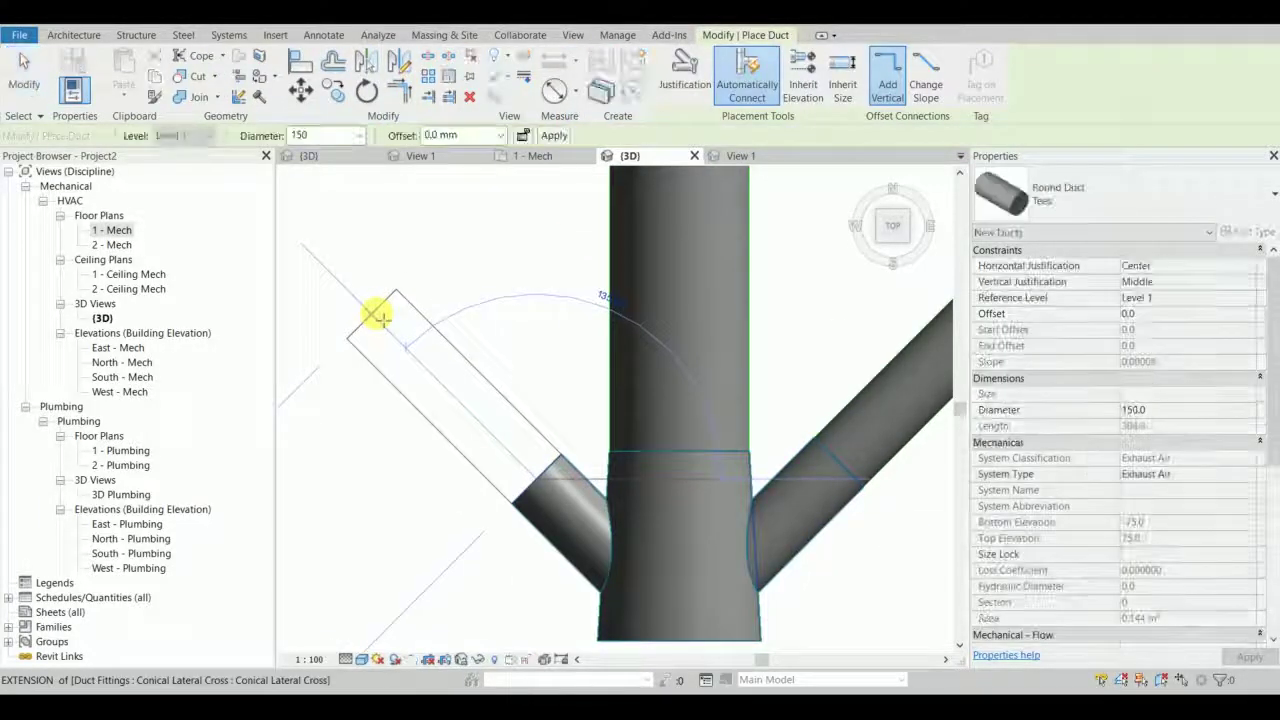
left_click(374, 309)
key("Escape")
scroll(455, 352, "down", 2)
key("Escape")
Place a 150 mm round air terminal at the 500 mm branch duct's open end and connect the duct to it.
middle_click_drag(549, 414, 609, 449, "shift")
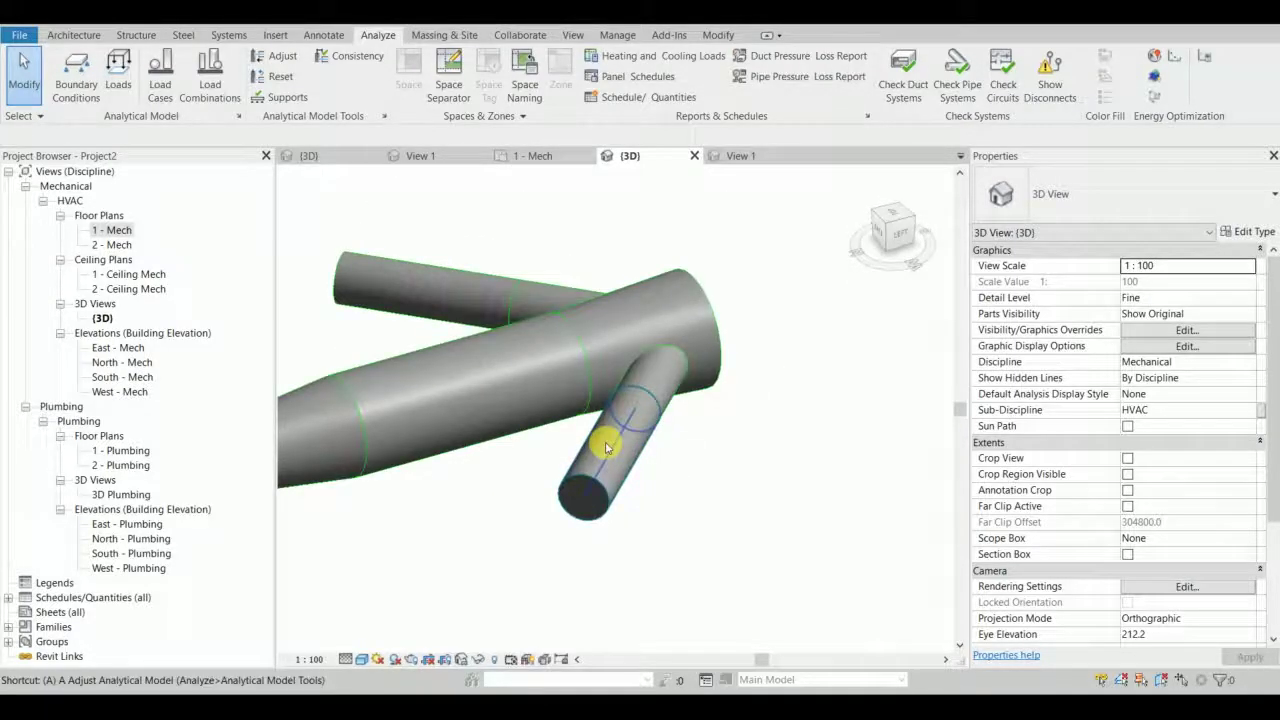
key("a")
key("t")
scroll(585, 484, "up", 3)
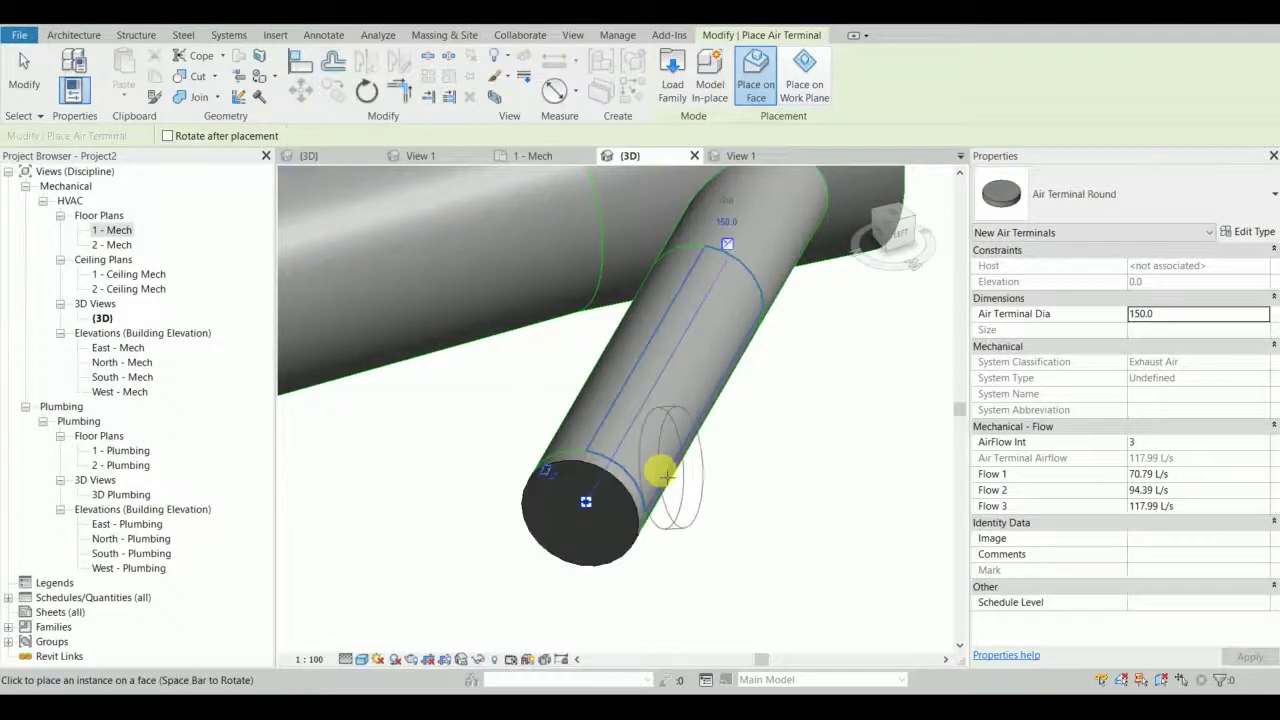
key("Escape")
left_click(676, 430)
middle_click_drag(676, 430, 654, 515, "shift")
left_click_drag(557, 549, 622, 551)
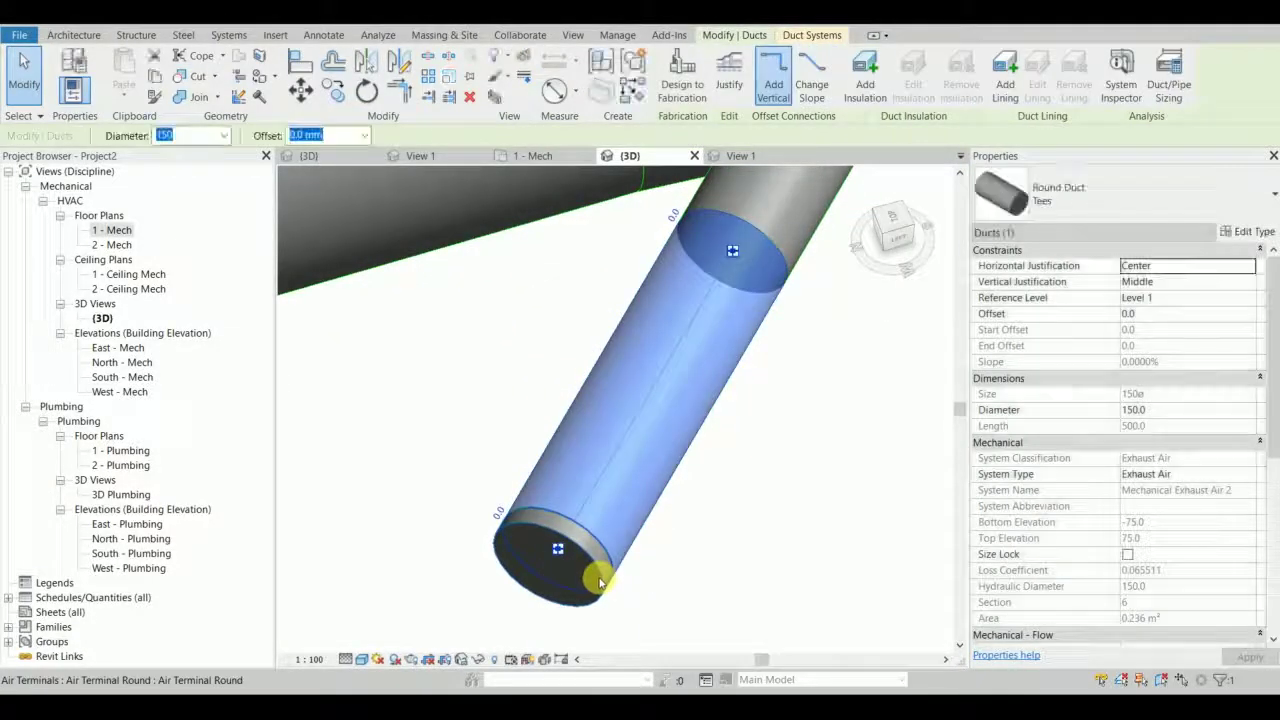
Set the air terminal on the 500 mm branch duct to AirFlow Int 1 with Flow 1 at 200 L/s.
left_click(600, 580)
type("1")
left_click(1182, 477)
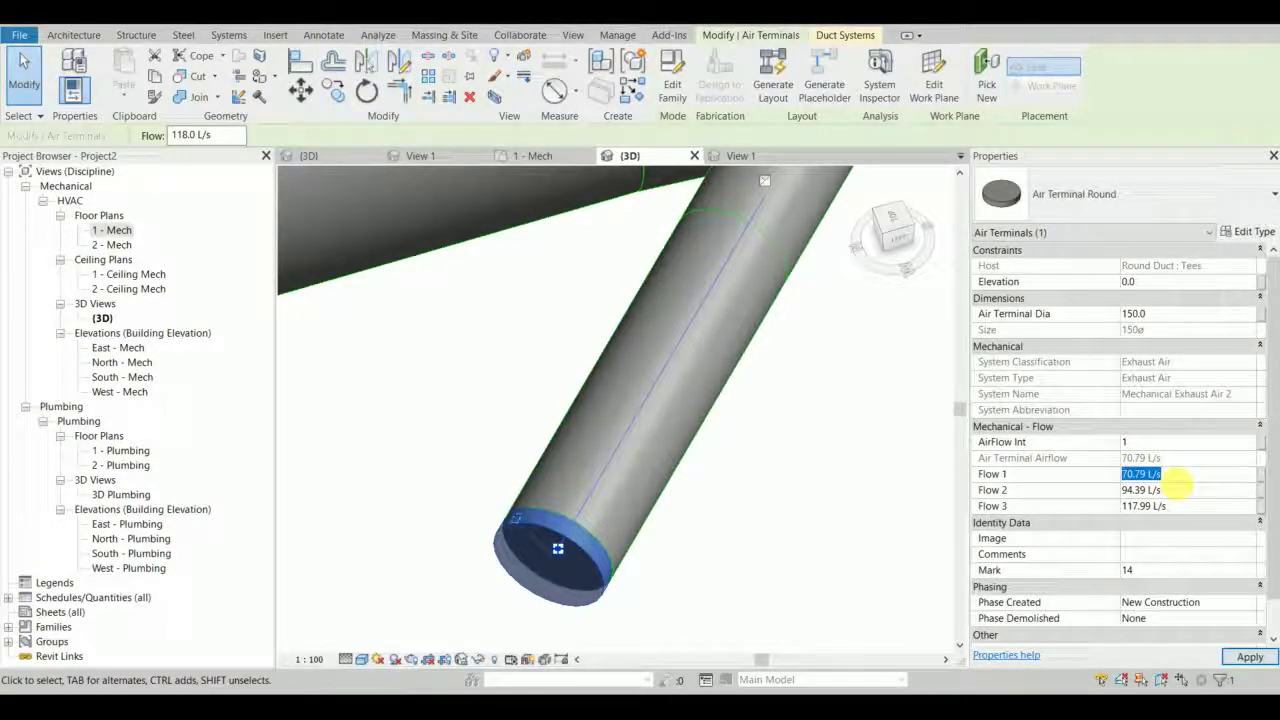
left_click(1250, 657)
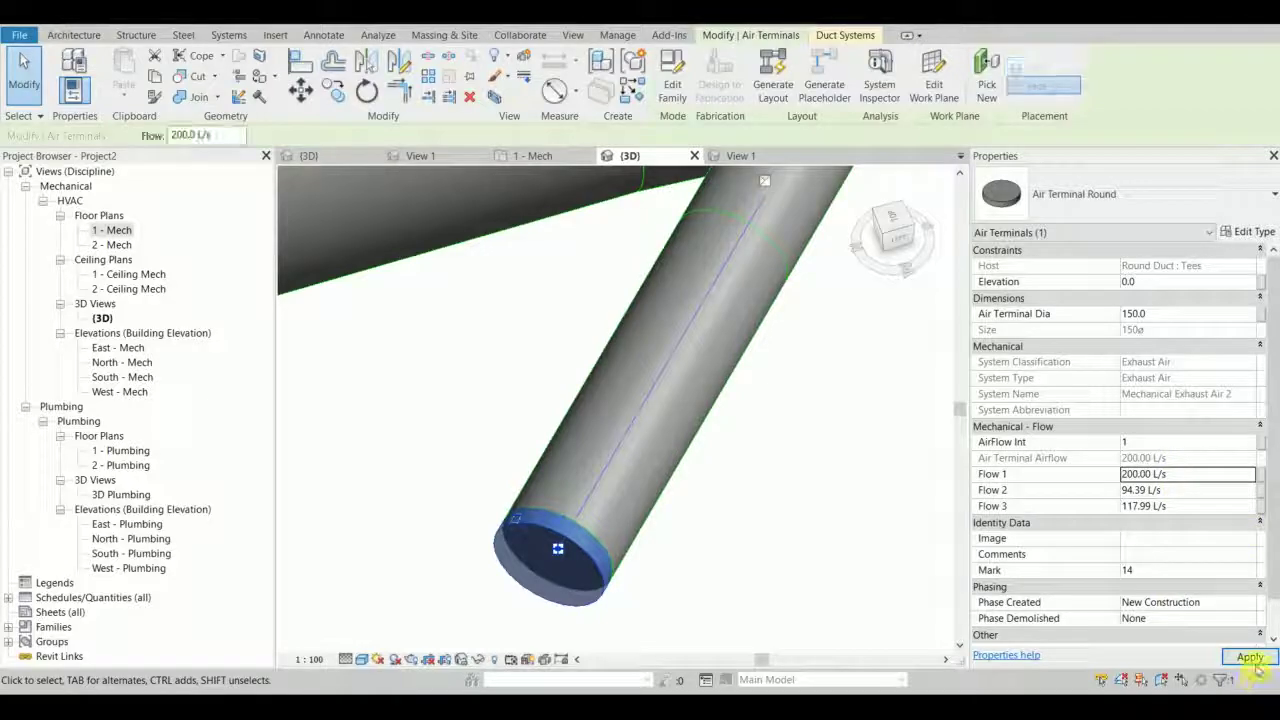
left_click(863, 483)
Place a 150 mm round air terminal at the other branch duct's open end and connect that duct to it.
scroll(680, 440, "down", 3)
middle_click_drag(697, 405, 571, 443, "shift")
middle_click_drag(716, 511, 700, 454, "shift")
key("a")
key("t")
scroll(598, 460, "up", 1)
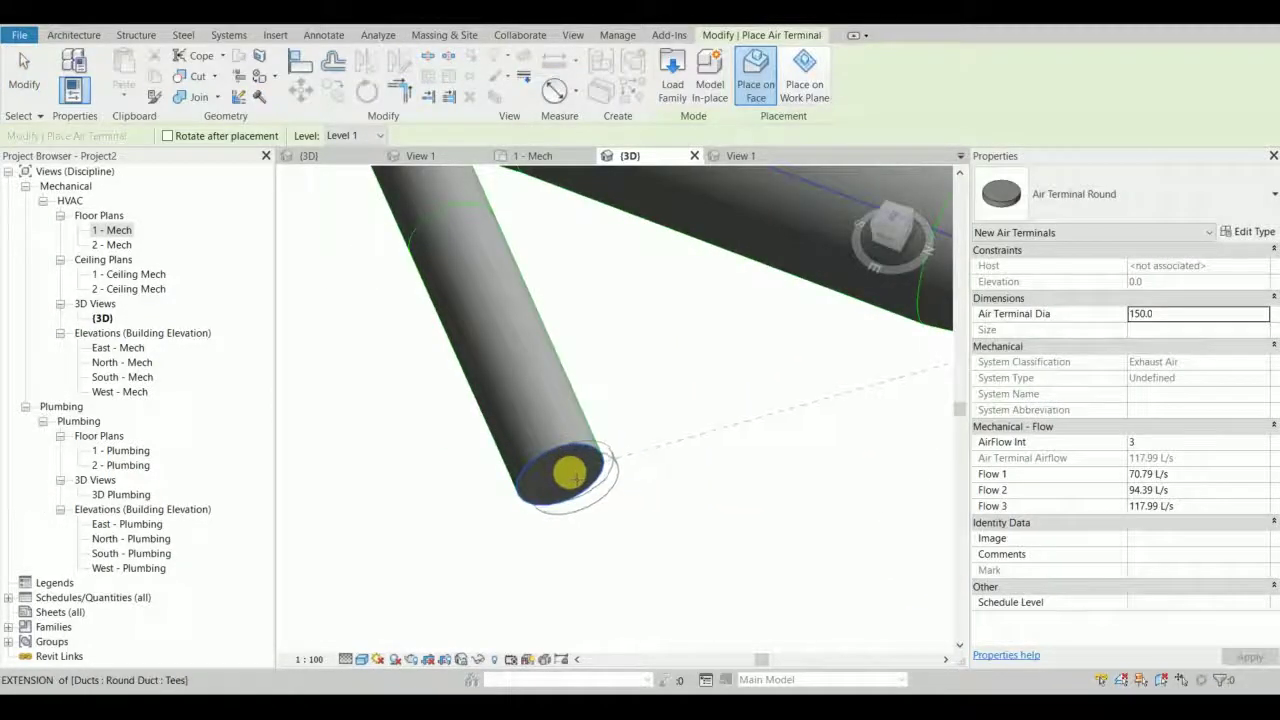
key("Escape")
left_click(592, 425)
middle_click_drag(607, 467, 480, 474, "shift")
scroll(389, 449, "up", 2)
middle_click_drag(389, 449, 500, 449)
key("Escape")
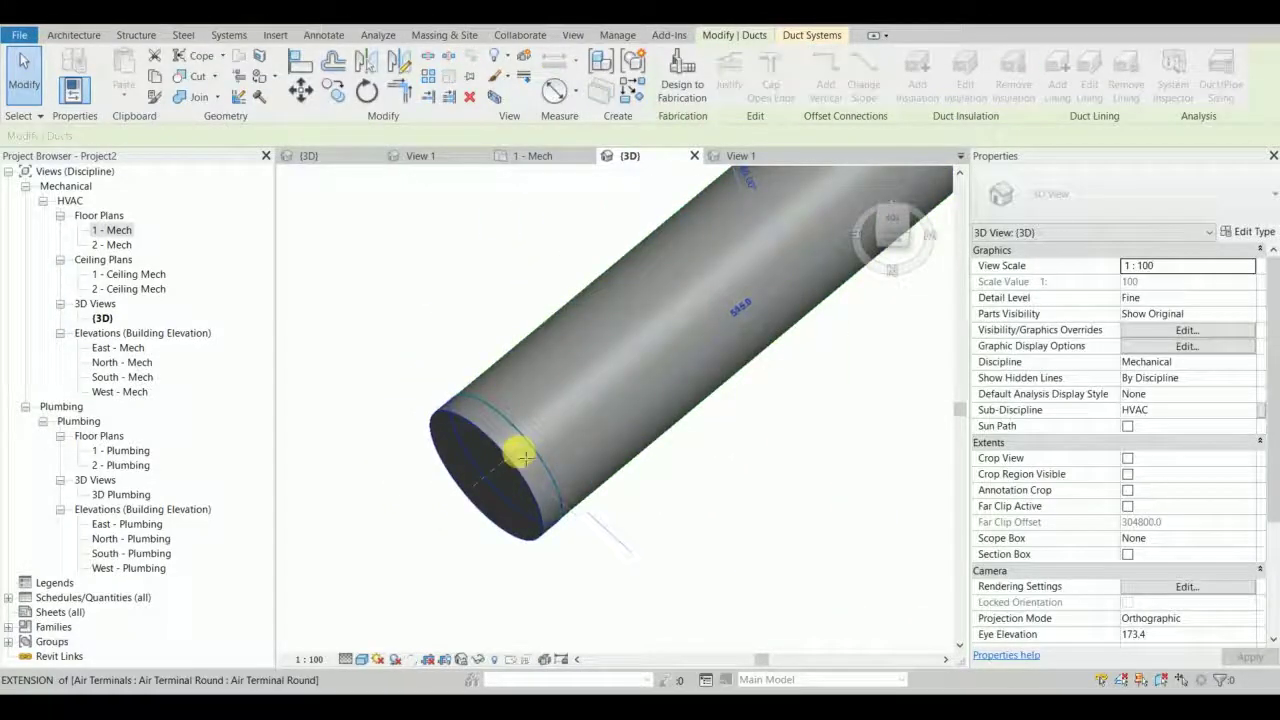
Set the new air terminal to AirFlow Int 1 with Flow 1 at 275 L/s.
left_click(548, 487)
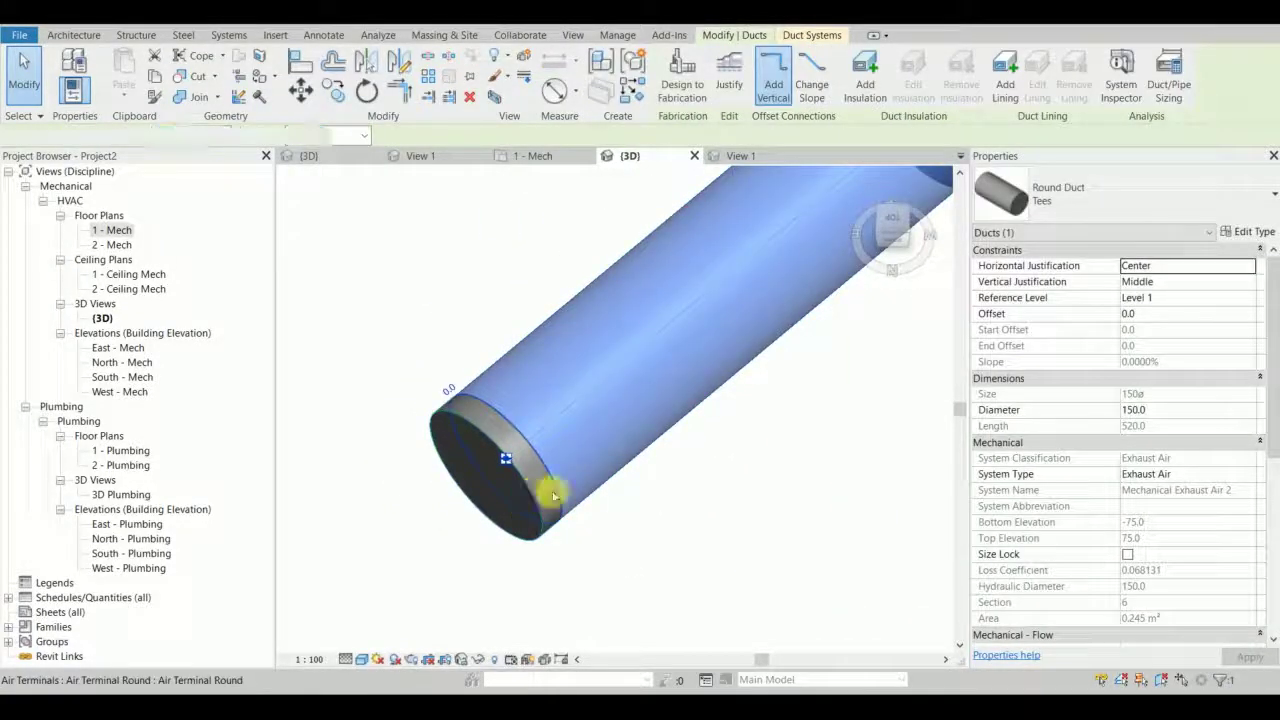
left_click(544, 490)
type("1")
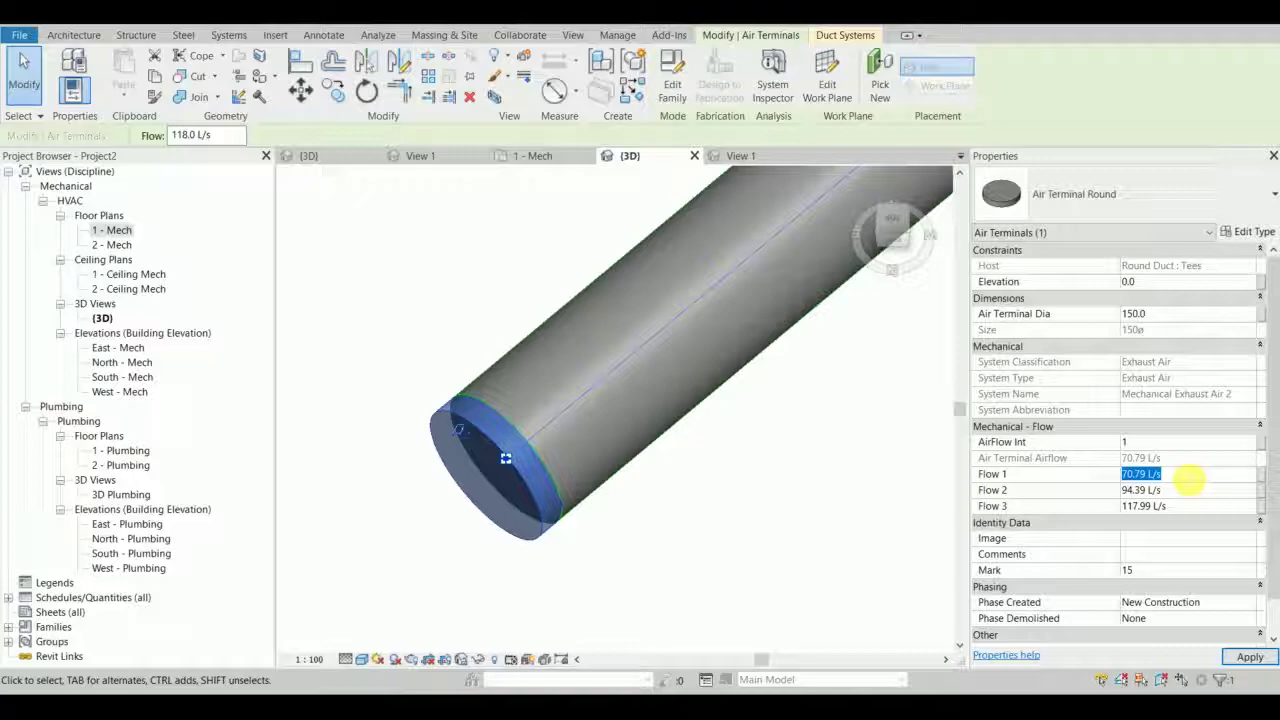
left_click(1248, 656)
left_click(820, 506)
Draw a 350 mm round duct about 580 mm long straight out from the cross's outlet connector.
middle_click_drag(608, 408, 640, 443, "shift")
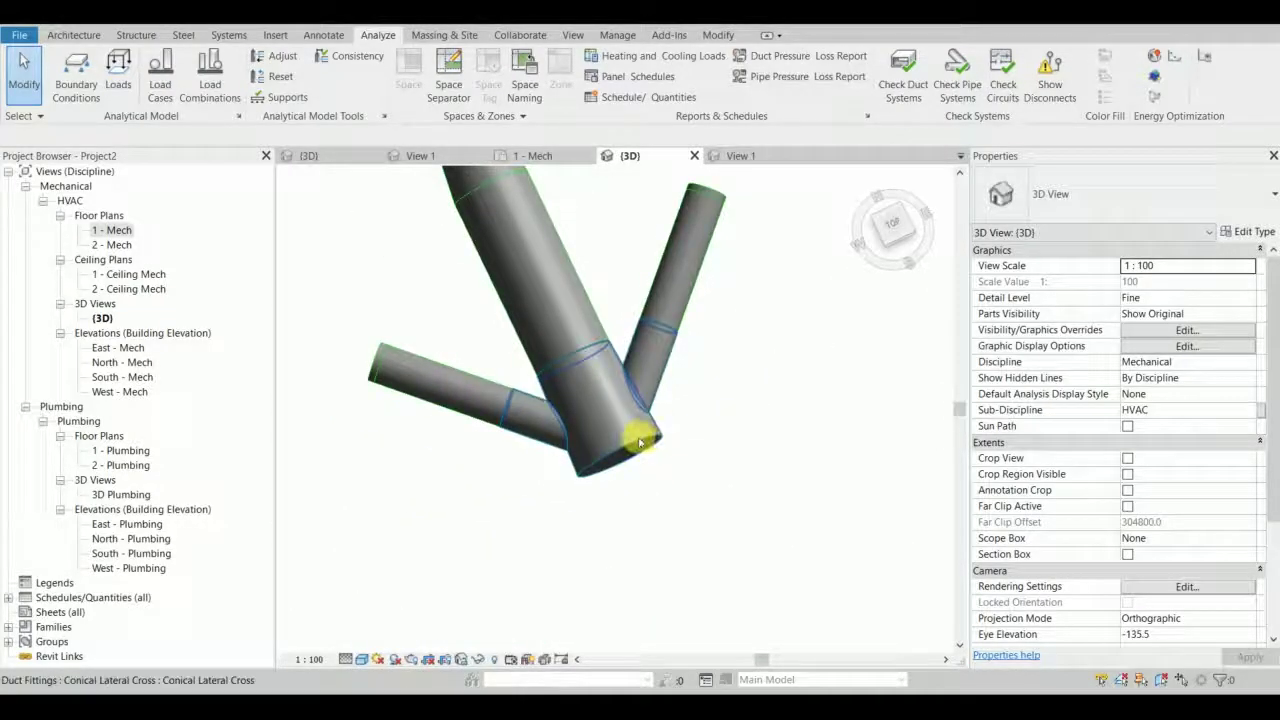
left_click(640, 443)
left_click(892, 222)
scroll(687, 390, "up", 2)
scroll(680, 354, "up", 2)
scroll(700, 400, "down", 3)
middle_click_drag(723, 403, 729, 322)
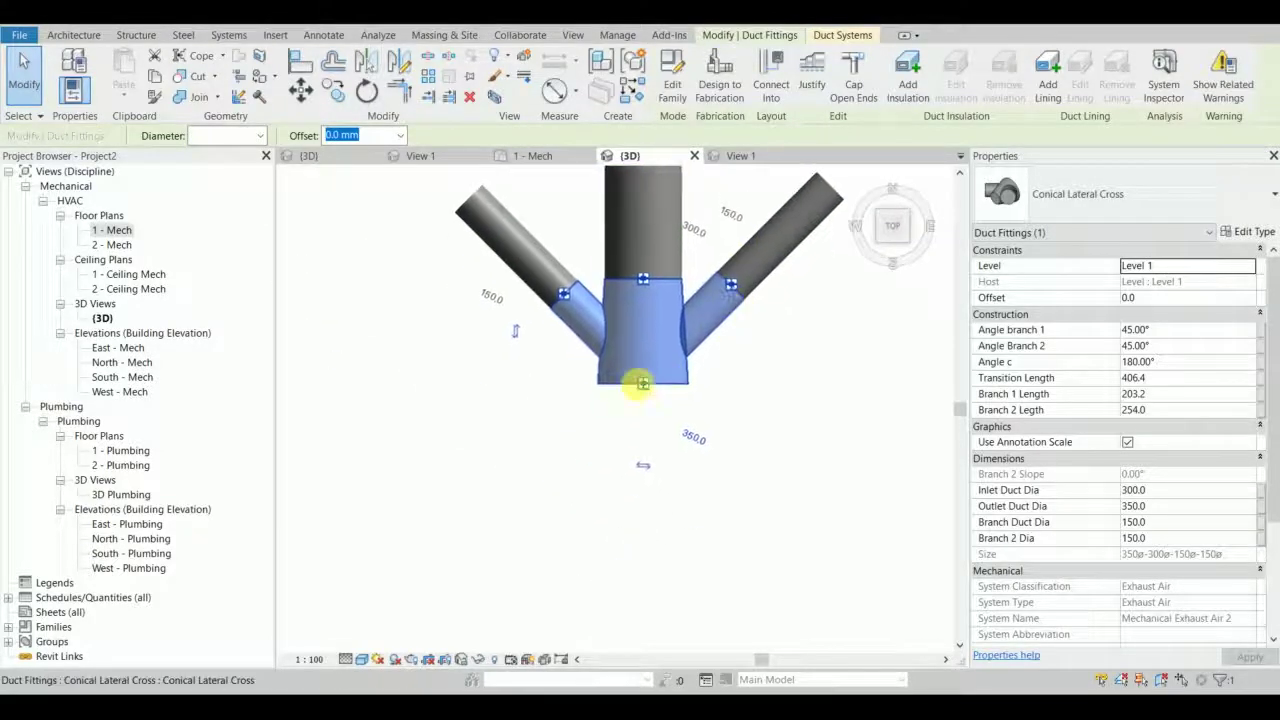
right_click(643, 392)
left_click(700, 333)
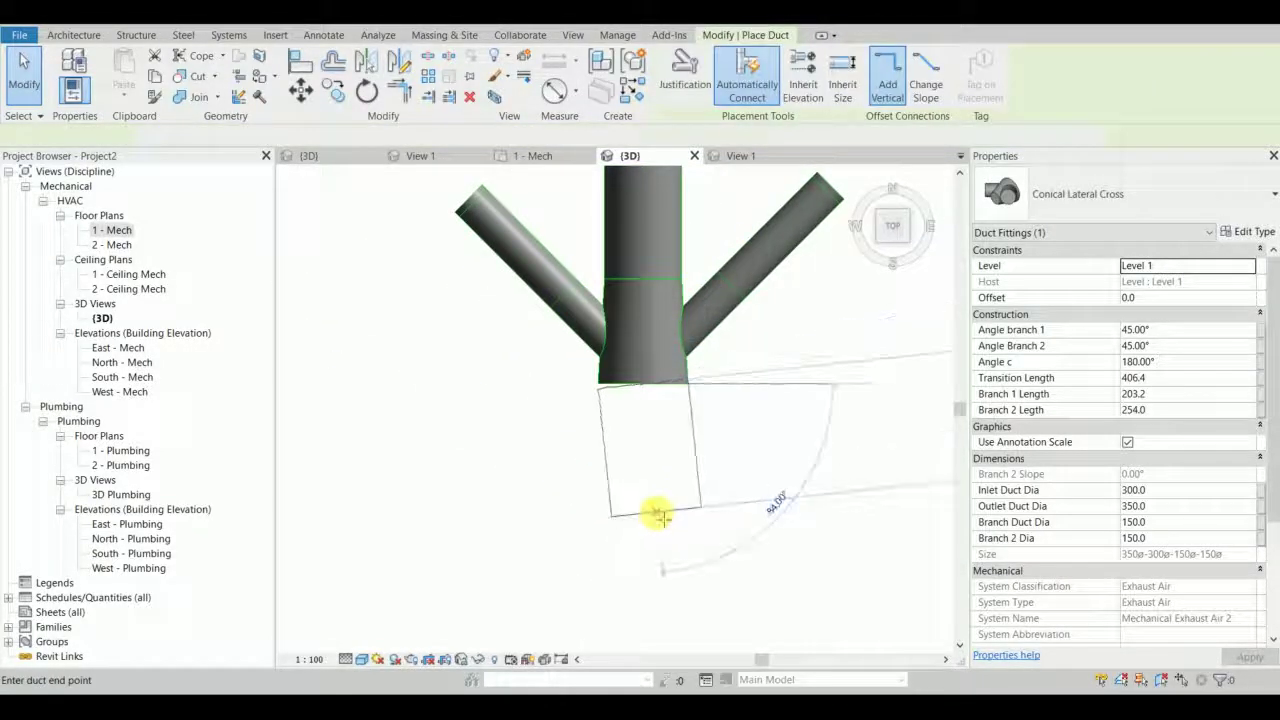
left_click(651, 532)
key("Escape")
key("Escape")
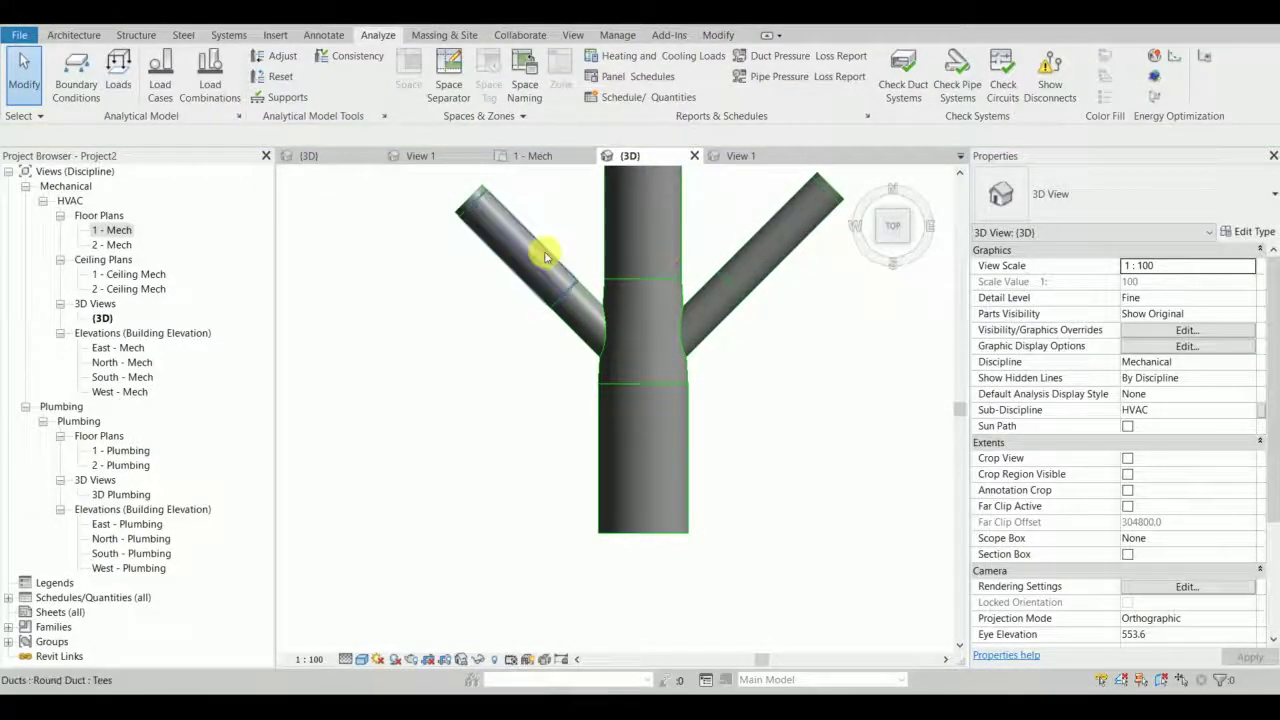
Check the airflow in the main duct upstream of the cross, in both branch ducts and in the outlet duct.
middle_click_drag(688, 243, 657, 334)
left_click(649, 292)
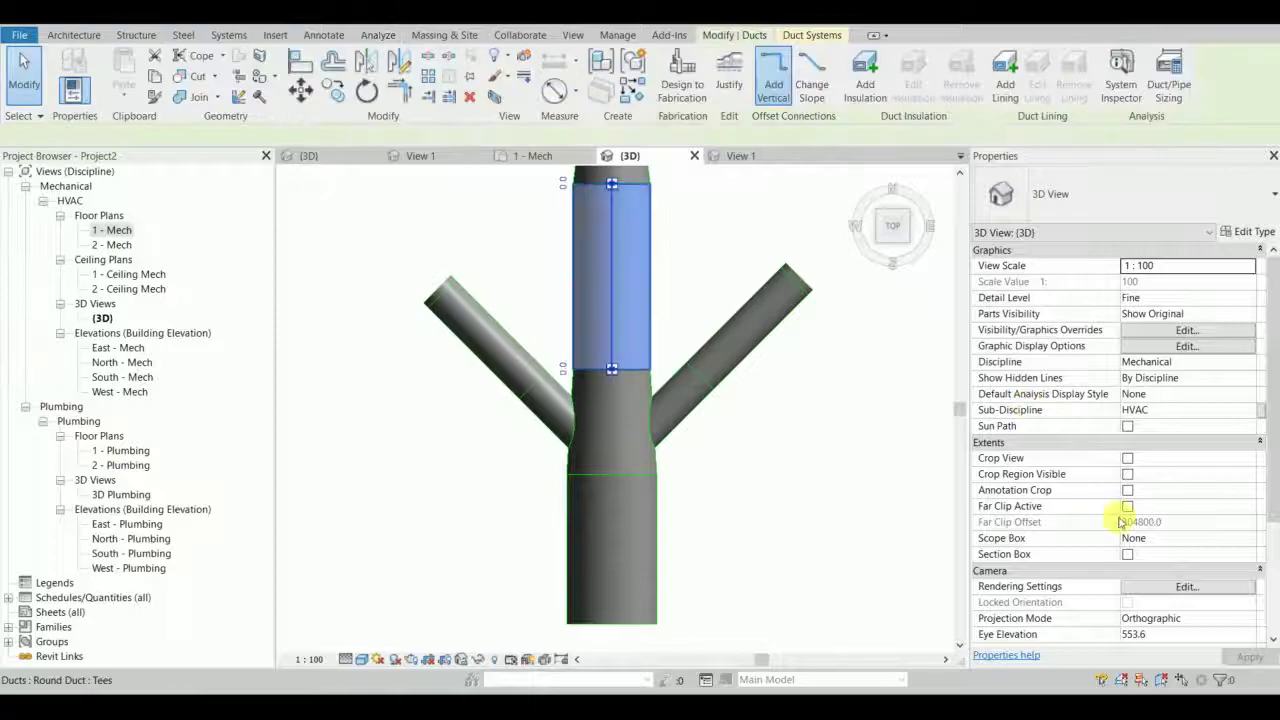
left_click(866, 458)
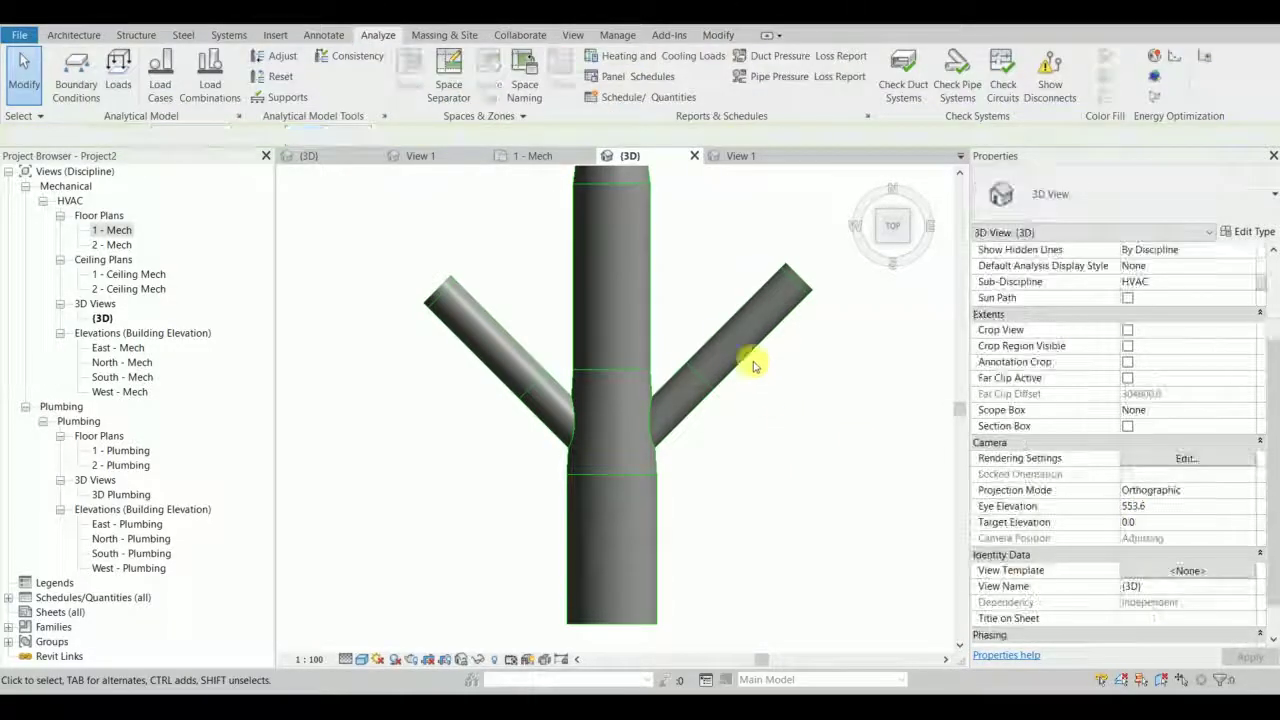
left_click(748, 340)
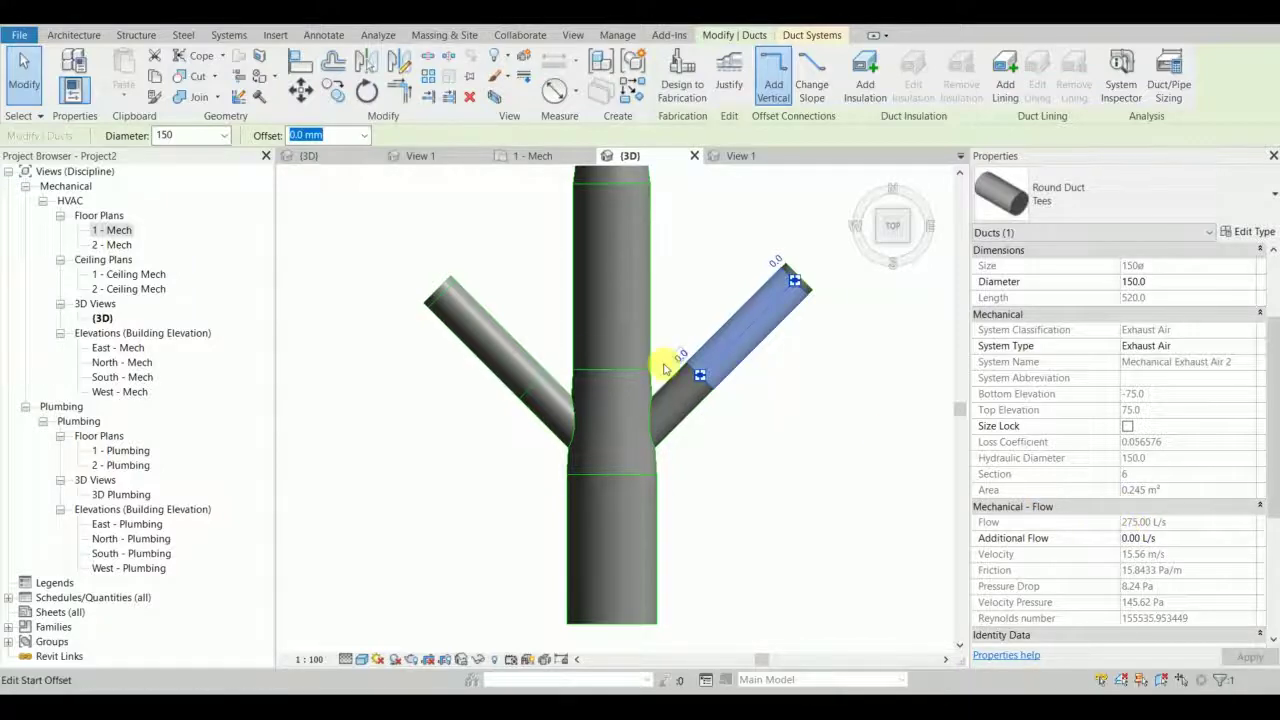
left_click(523, 337)
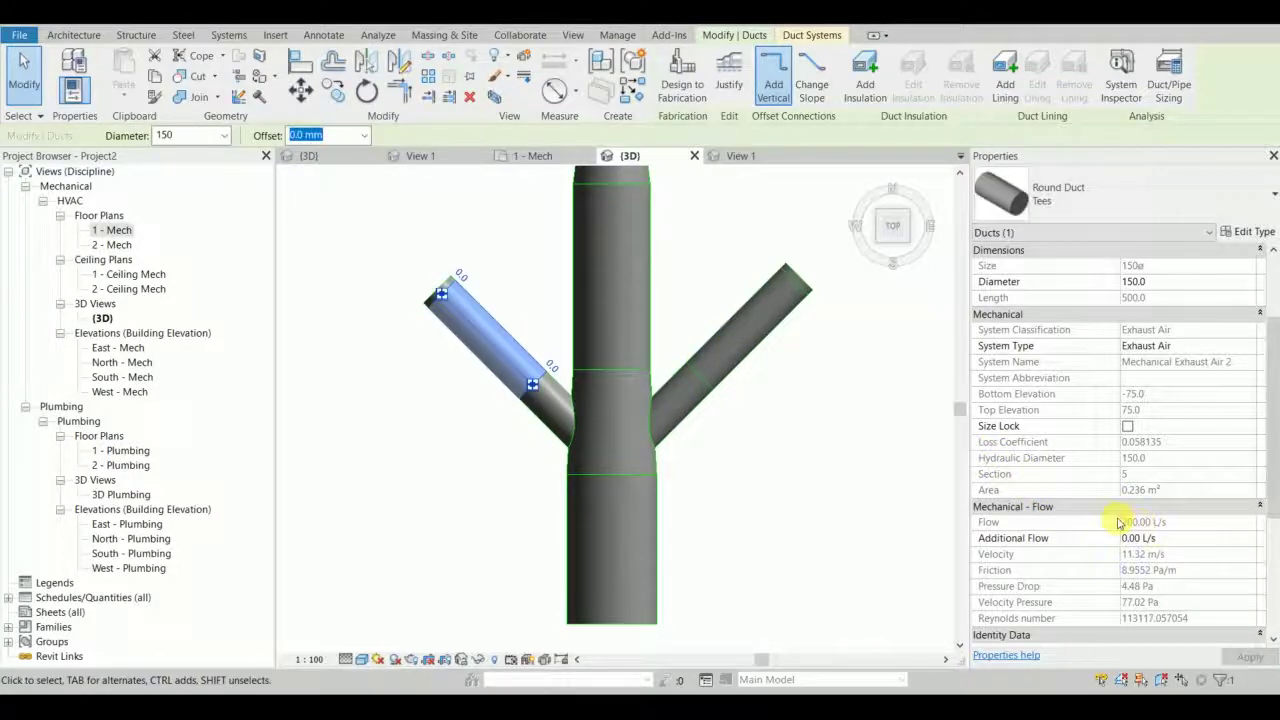
left_click(766, 483)
scroll(752, 420, "down", 1)
middle_click_drag(744, 416, 742, 340)
left_click(682, 456)
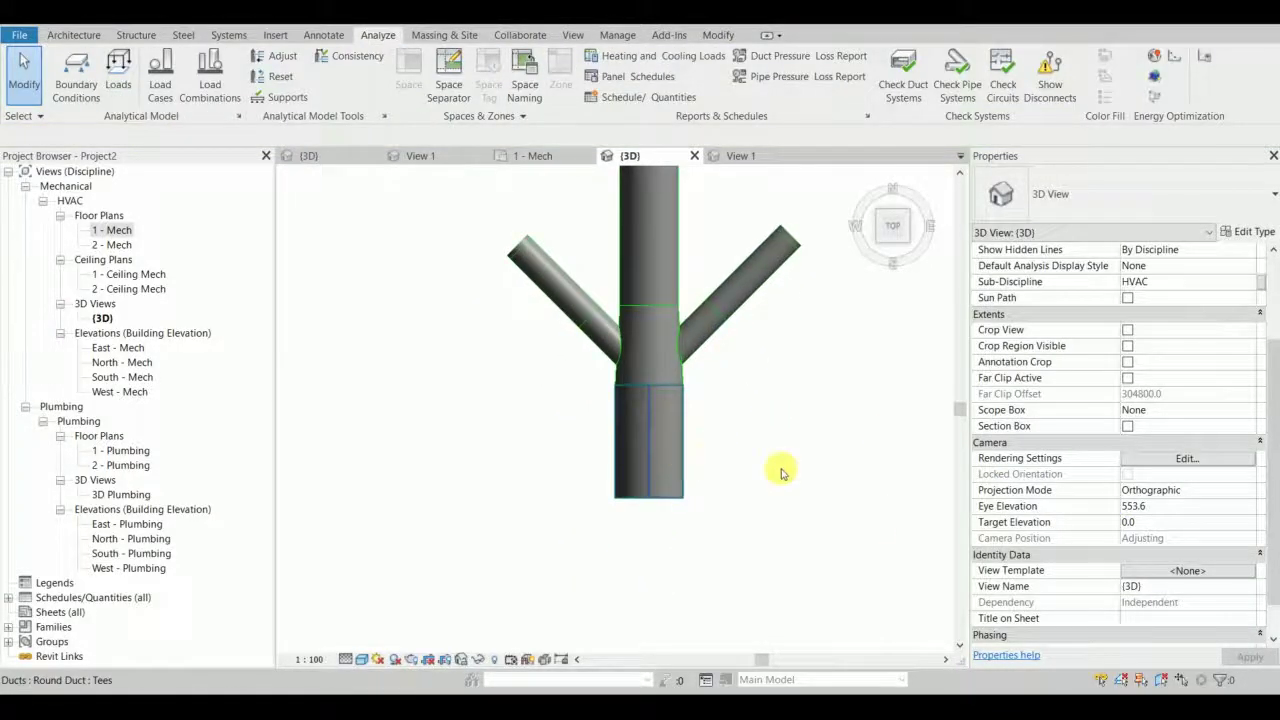
scroll(1180, 516, "down", 2)
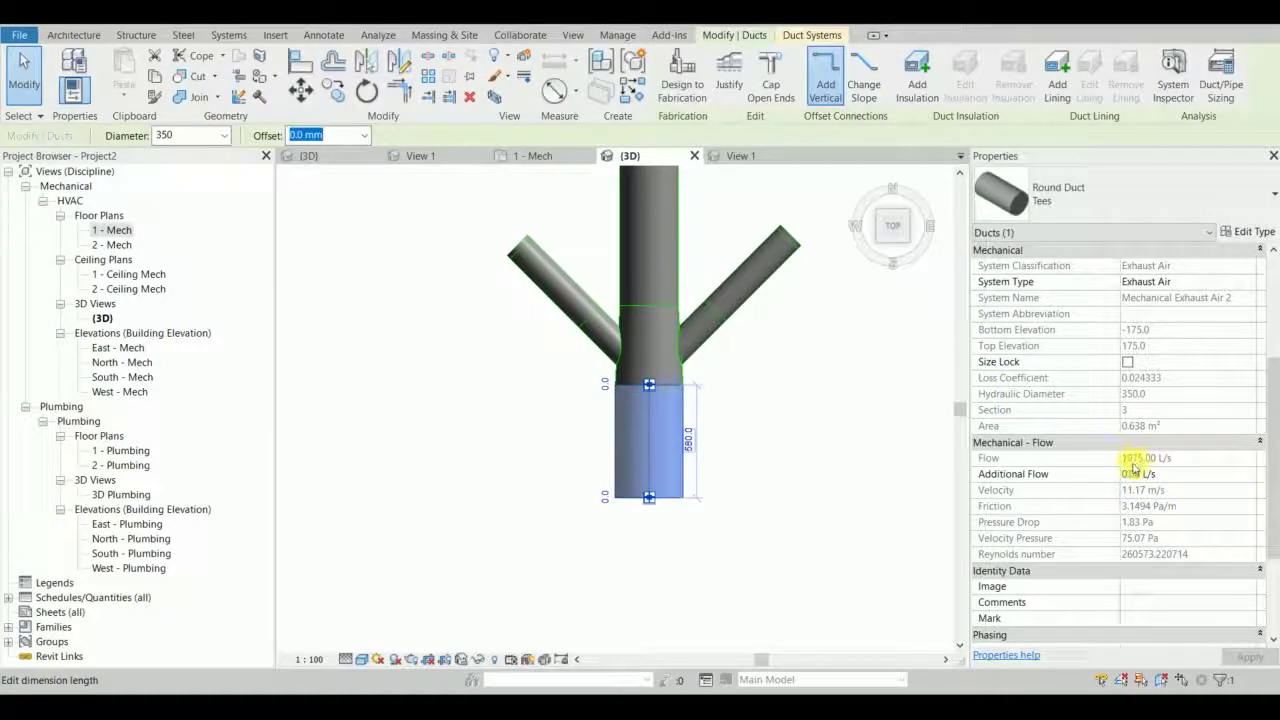
left_click(773, 455)
scroll(737, 471, "up", 3)
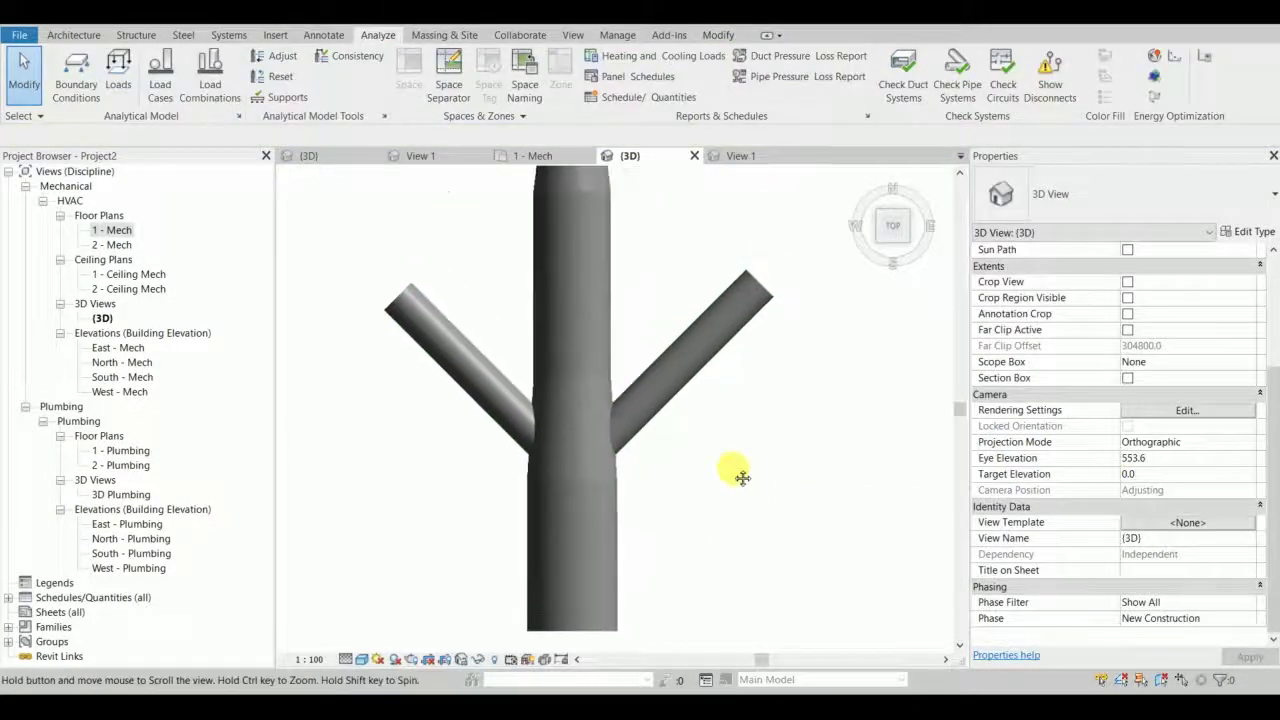
Check which ASHRAE loss tables apply to the conical lateral cross with its 350 mm outlet, and leave the settings unchanged.
left_click(655, 428)
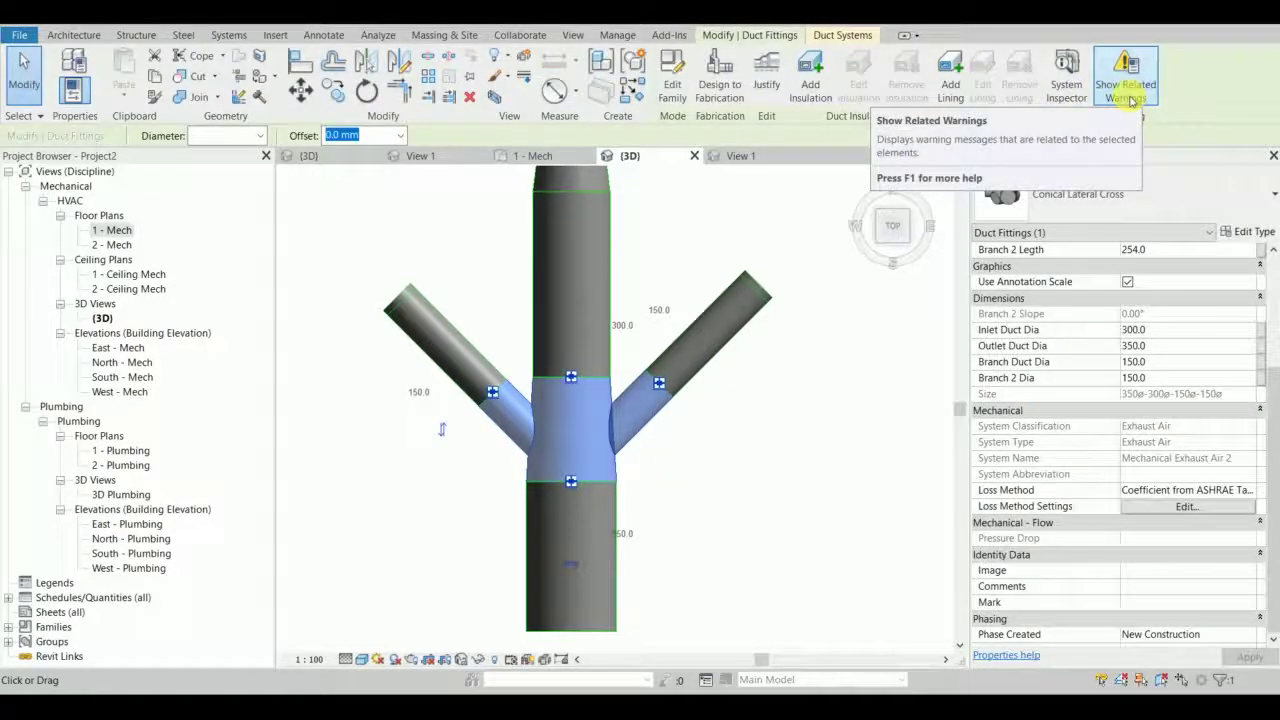
left_click(1180, 506)
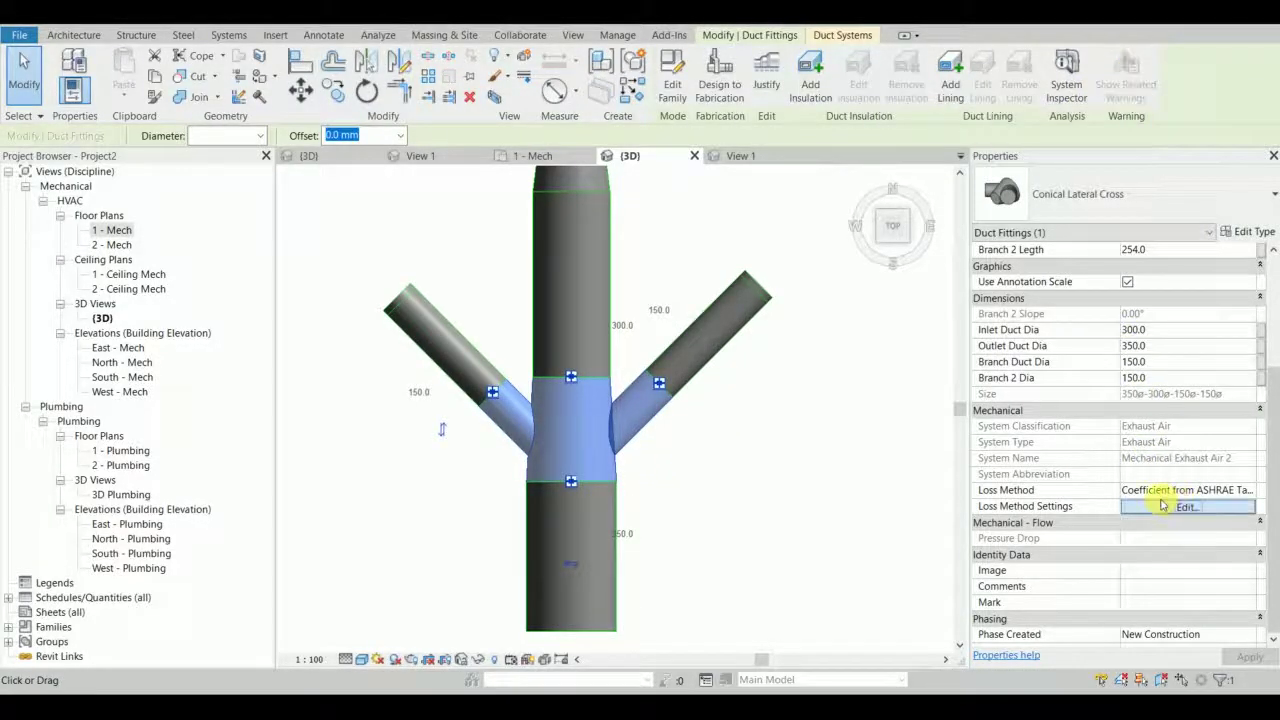
left_click_drag(184, 40, 303, 67)
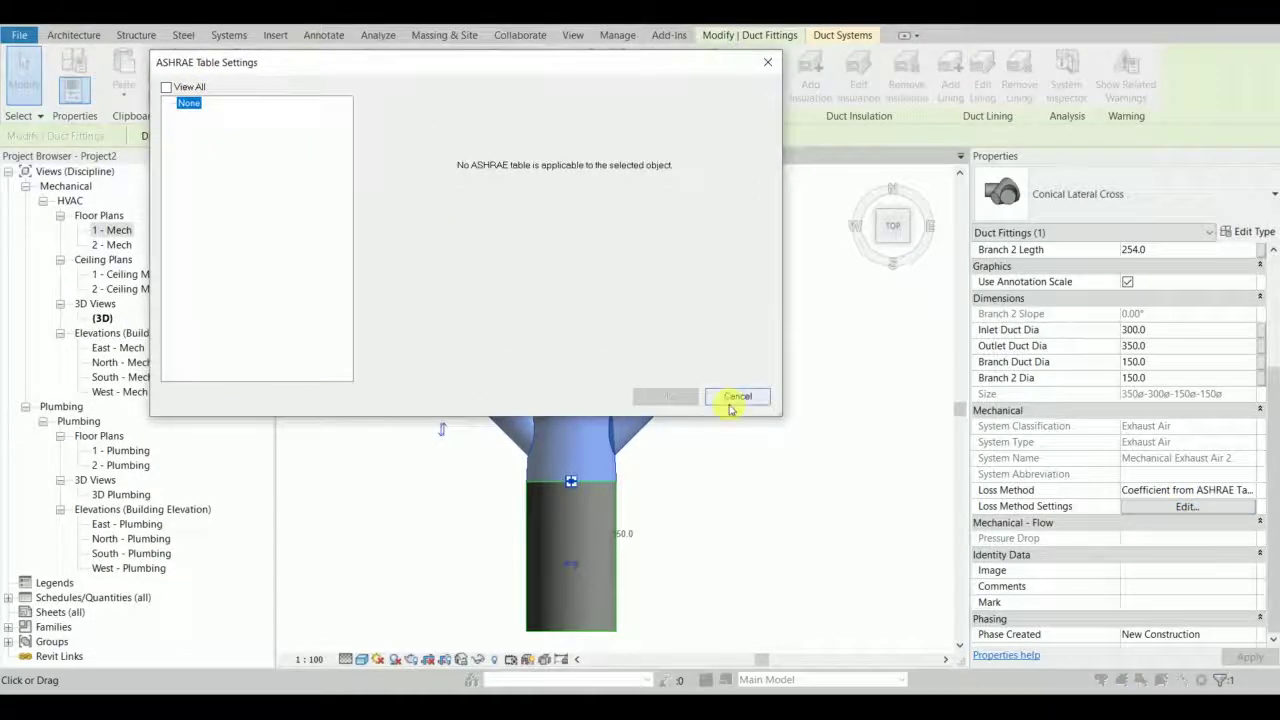
left_click(734, 397)
key("Escape")
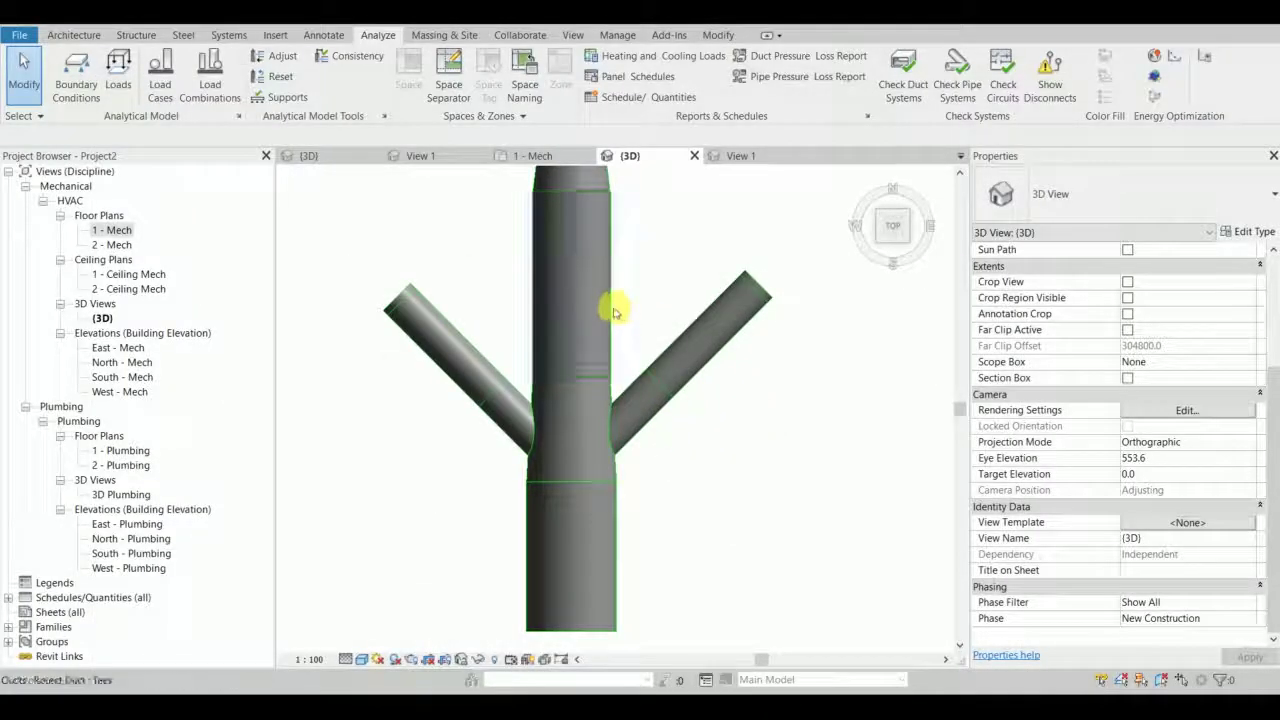
Set the cross's outlet duct diameter to 300 mm to match the upstream main duct.
left_click(625, 300)
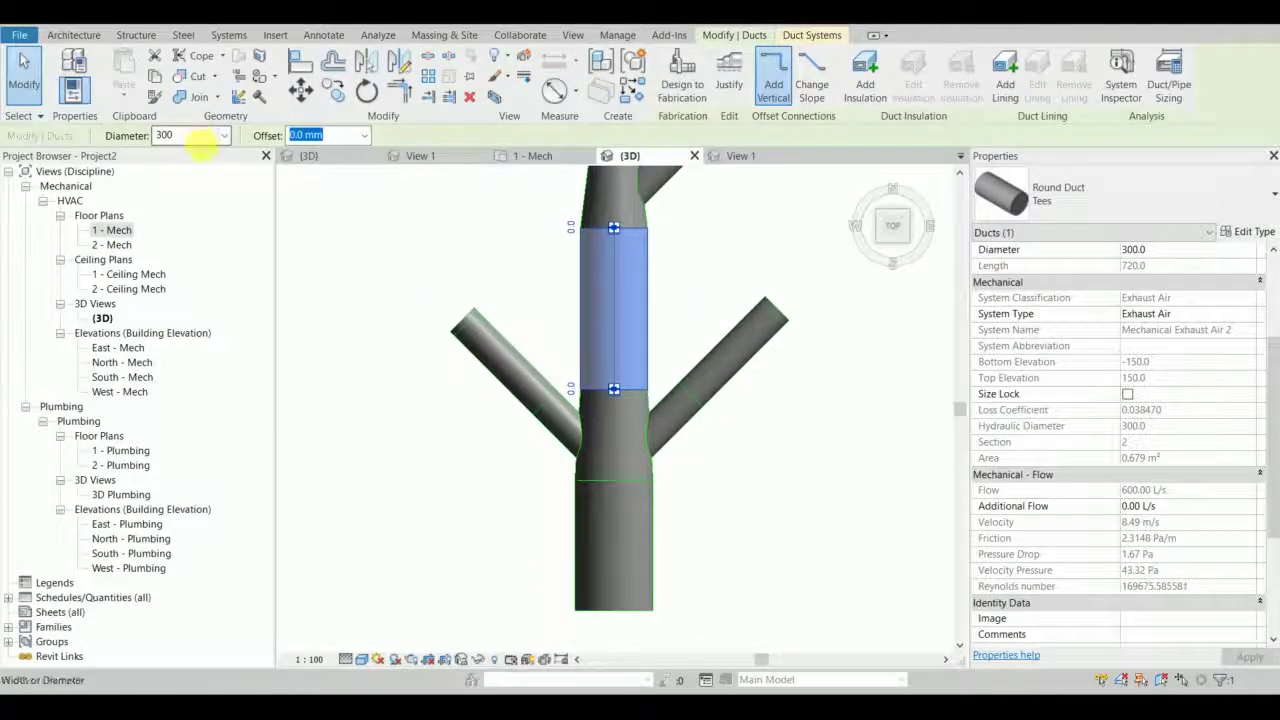
left_click(763, 420)
middle_click_drag(769, 450, 749, 279)
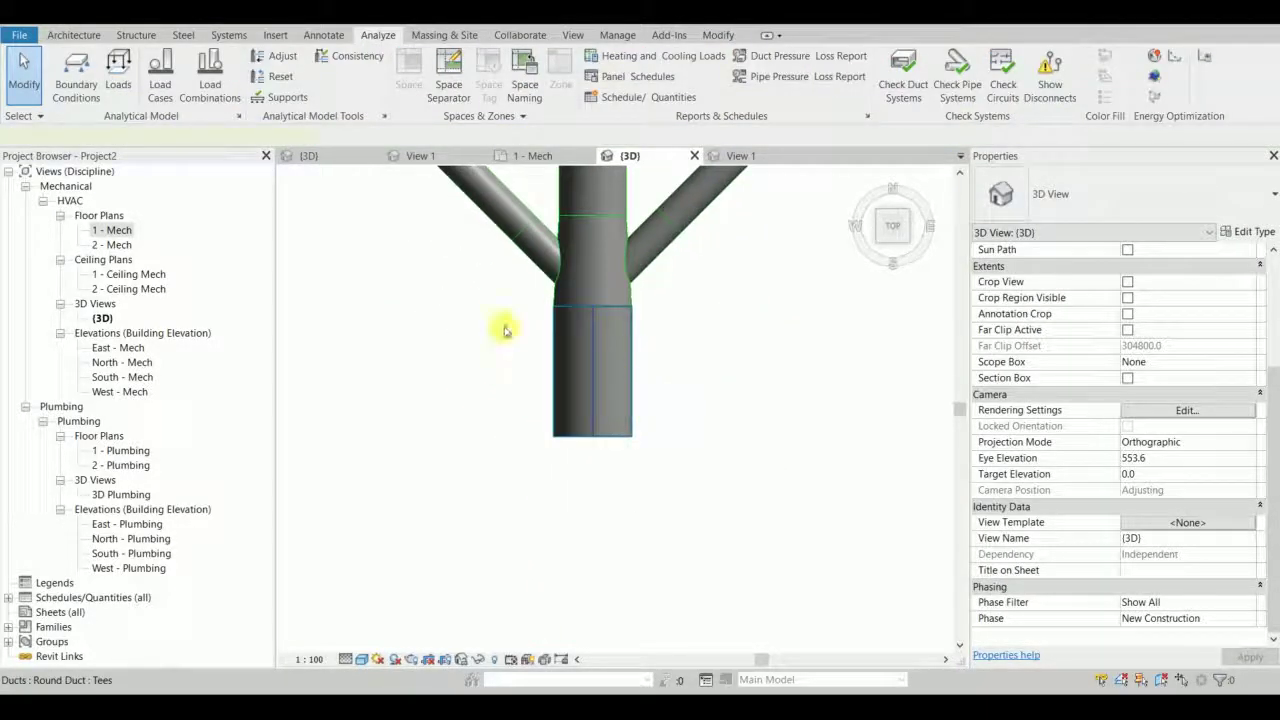
left_click(572, 335)
left_click(224, 135)
left_click_drag(223, 279, 219, 254)
scroll(194, 191, "up", 1)
scroll(190, 198, "up", 1)
left_click(181, 194)
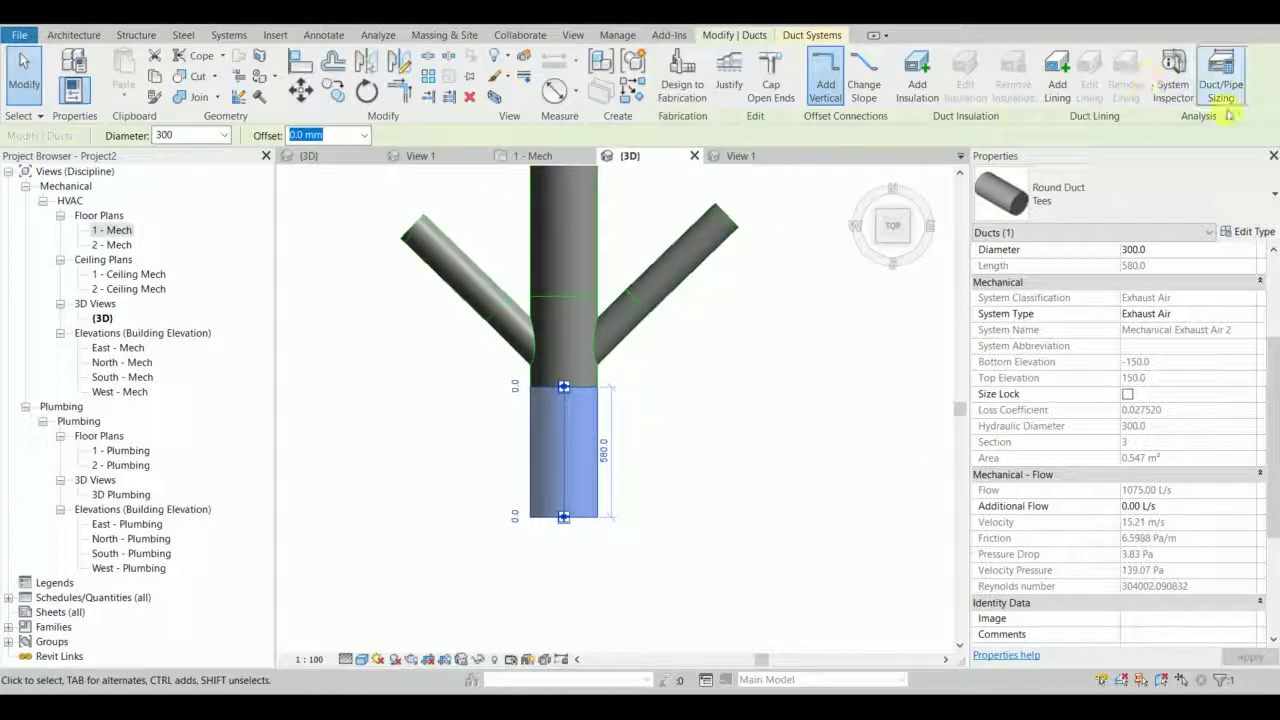
Review the ASHRAE loss table settings of the cross with equal 300 mm inlet and outlet, and accept the ED5-10 junction table.
scroll(650, 415, "up", 3)
scroll(645, 402, "up", 1)
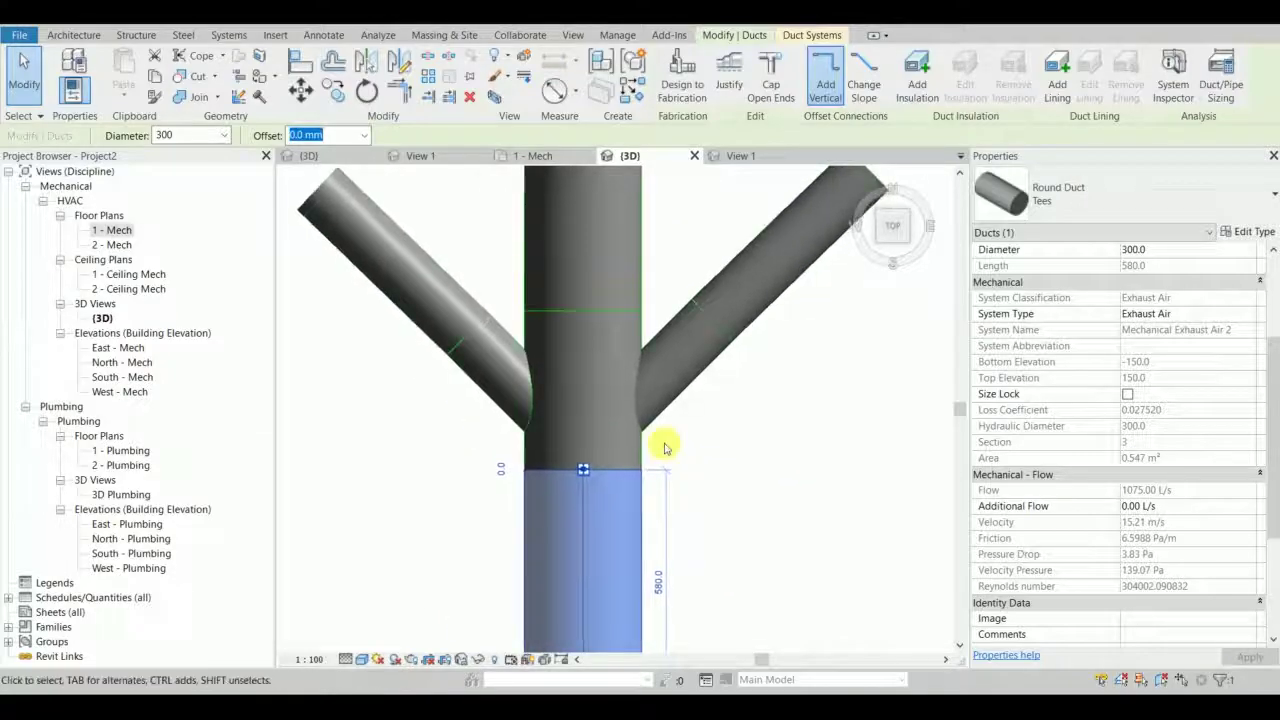
key("Escape")
left_click(657, 424)
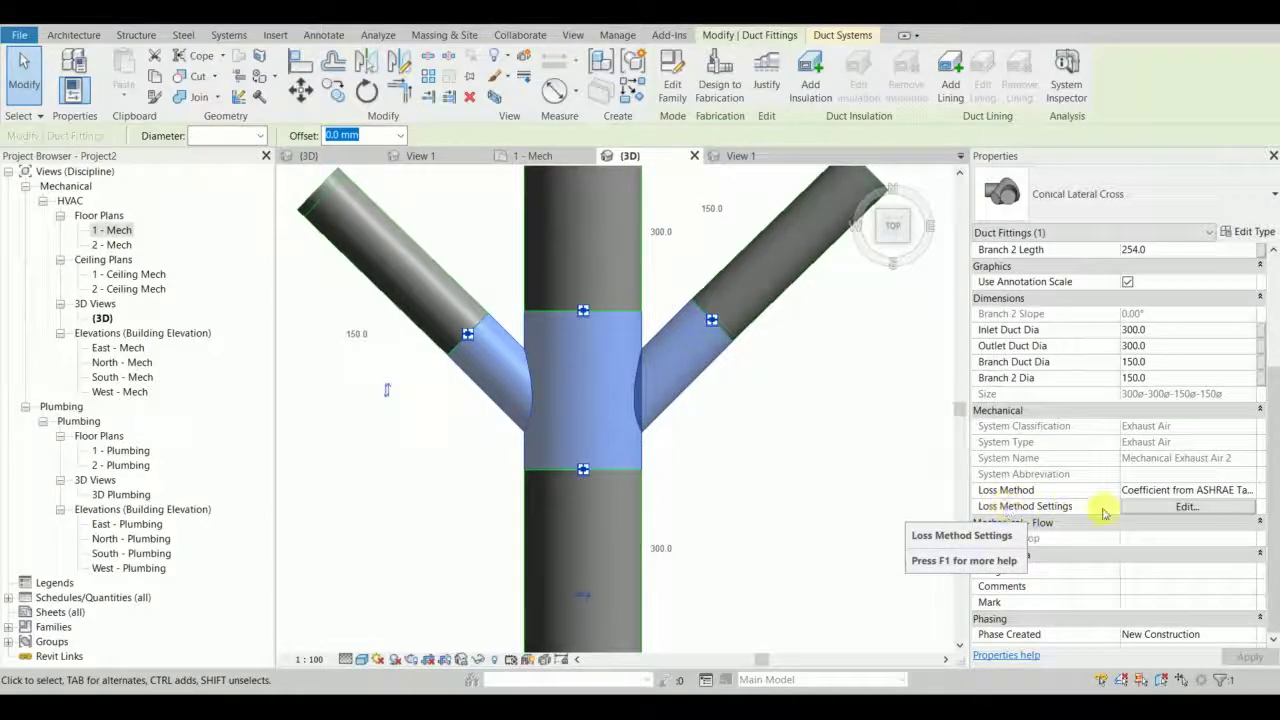
left_click(1187, 506)
left_click_drag(678, 410, 1132, 680)
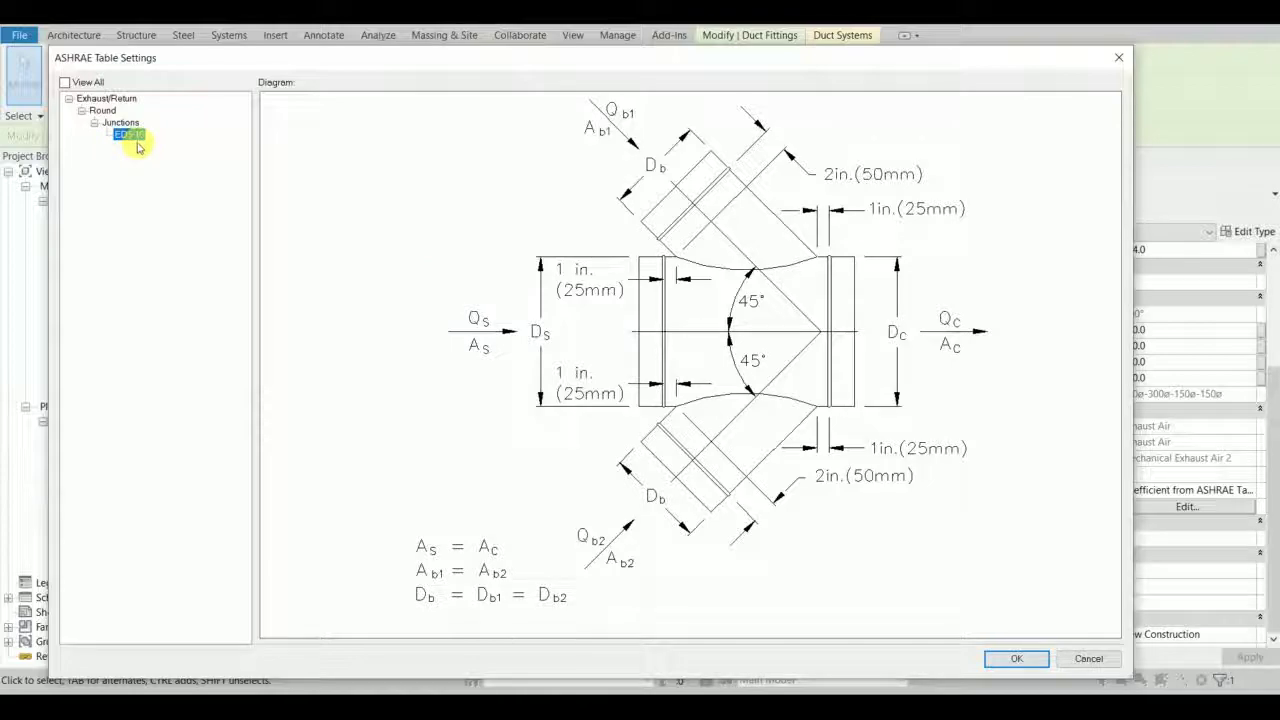
left_click(1017, 659)
Generate a duct pressure loss report for Mechanical Exhaust Air 2, save it as EX-03.html and review it.
scroll(623, 406, "down", 3)
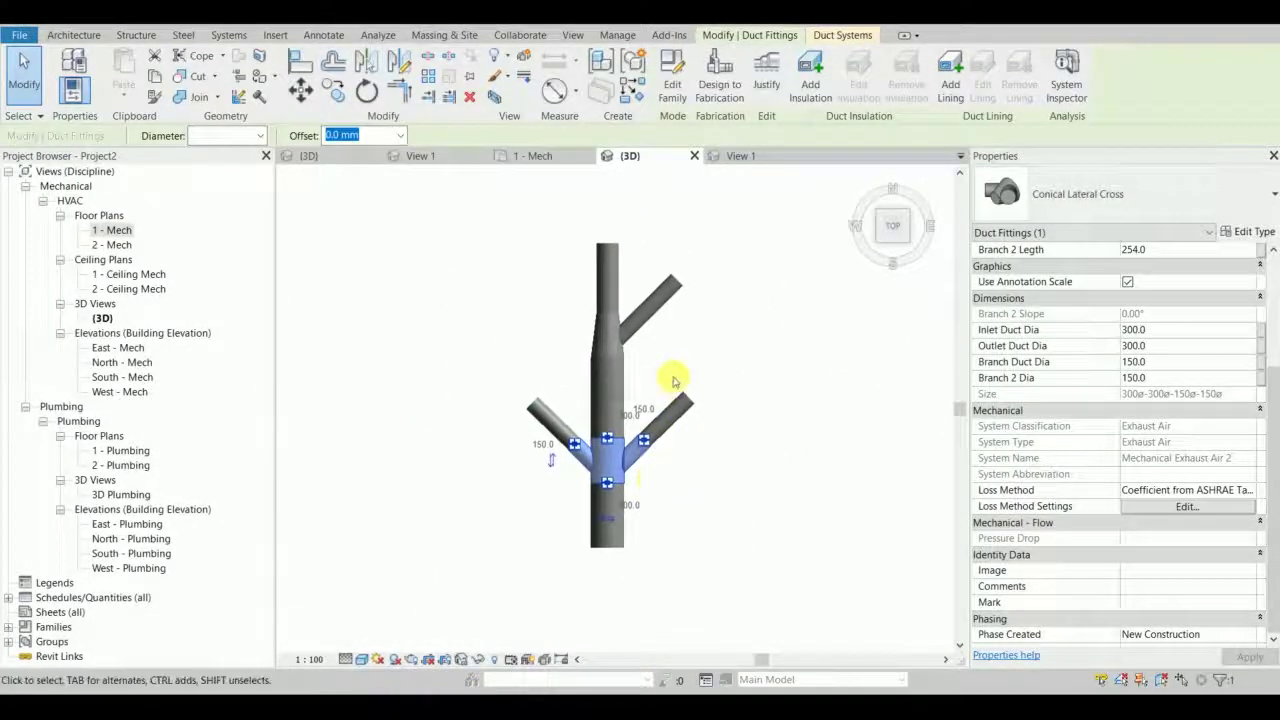
left_click(671, 330)
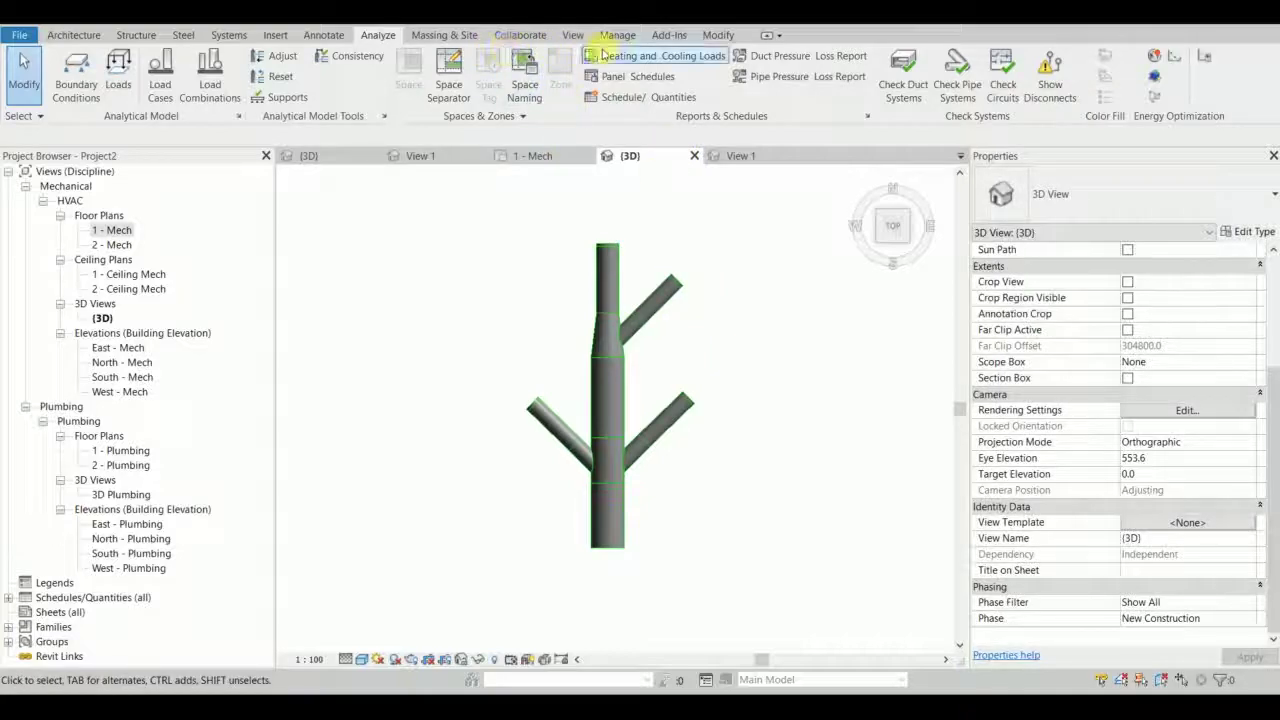
left_click(775, 62)
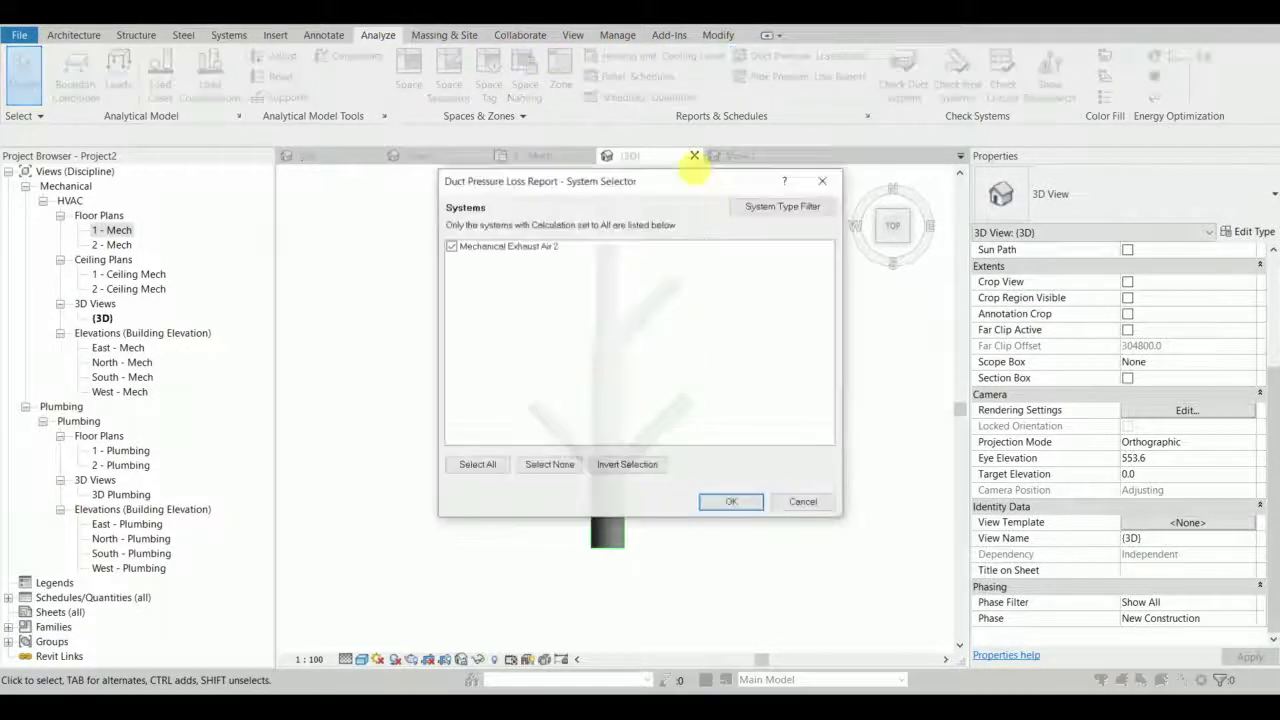
left_click(730, 501)
left_click(694, 559)
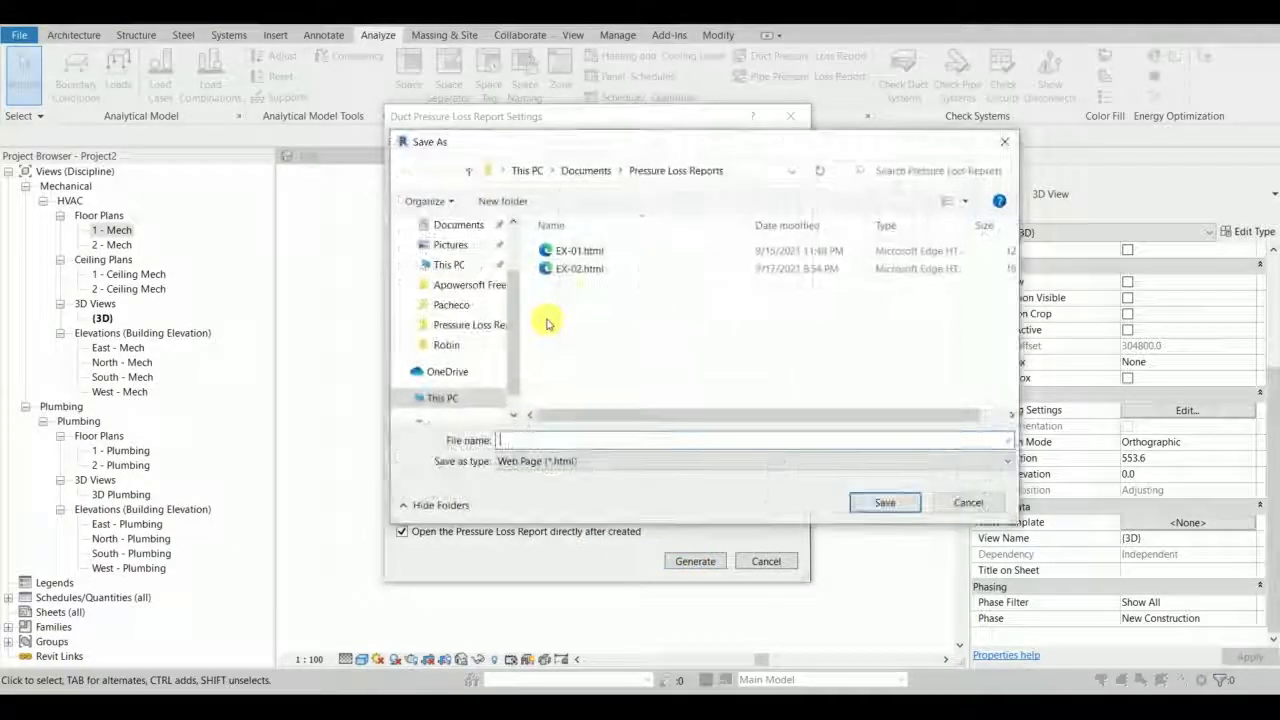
left_click(580, 270)
left_click(523, 440)
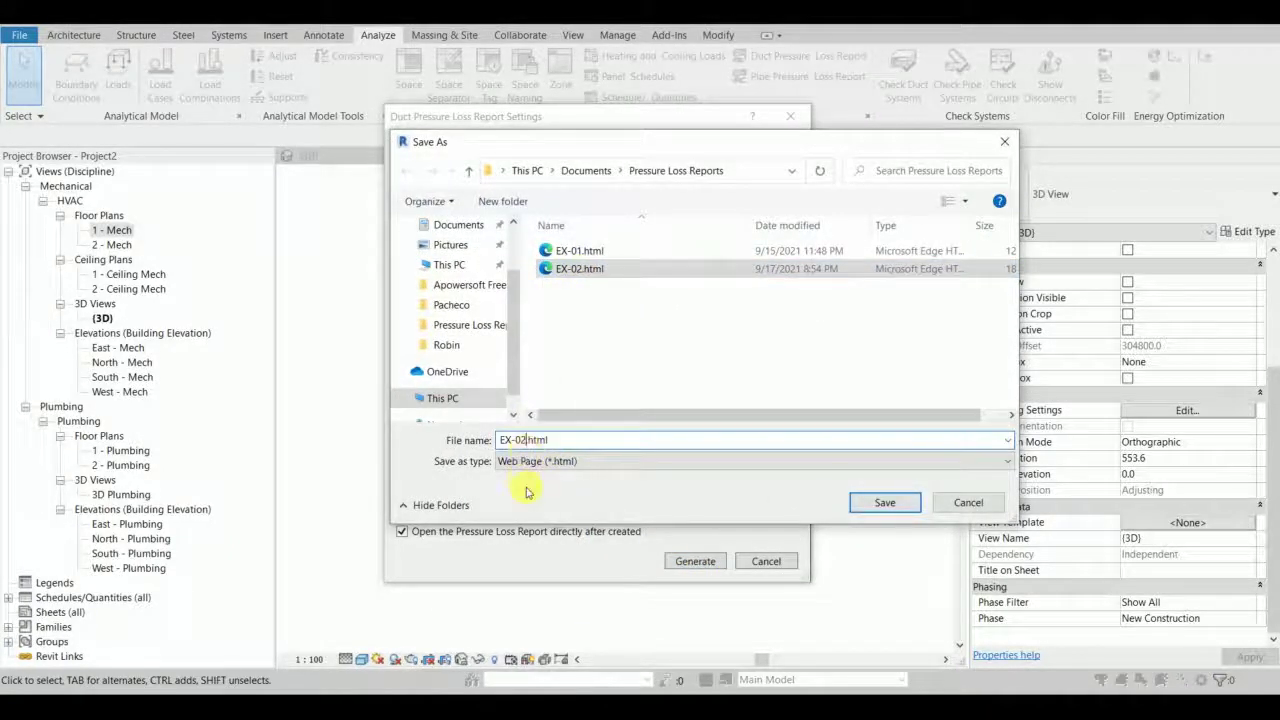
key("BackSpace")
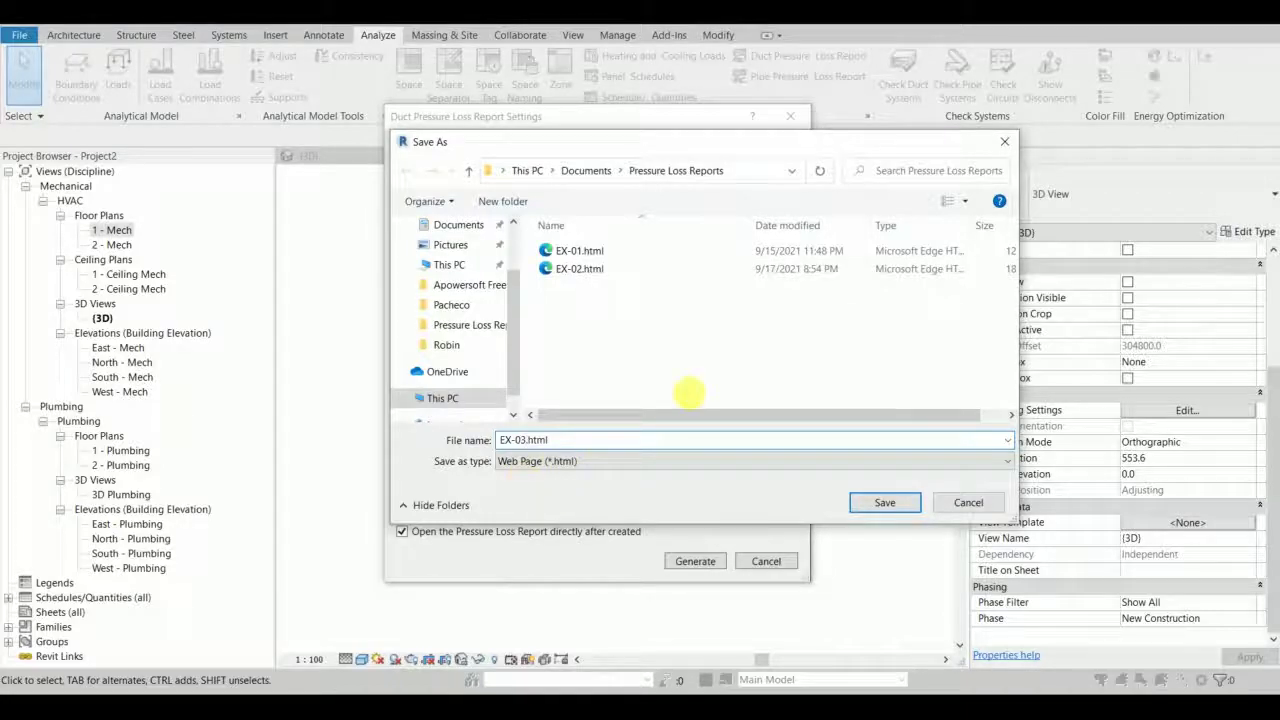
left_click(885, 502)
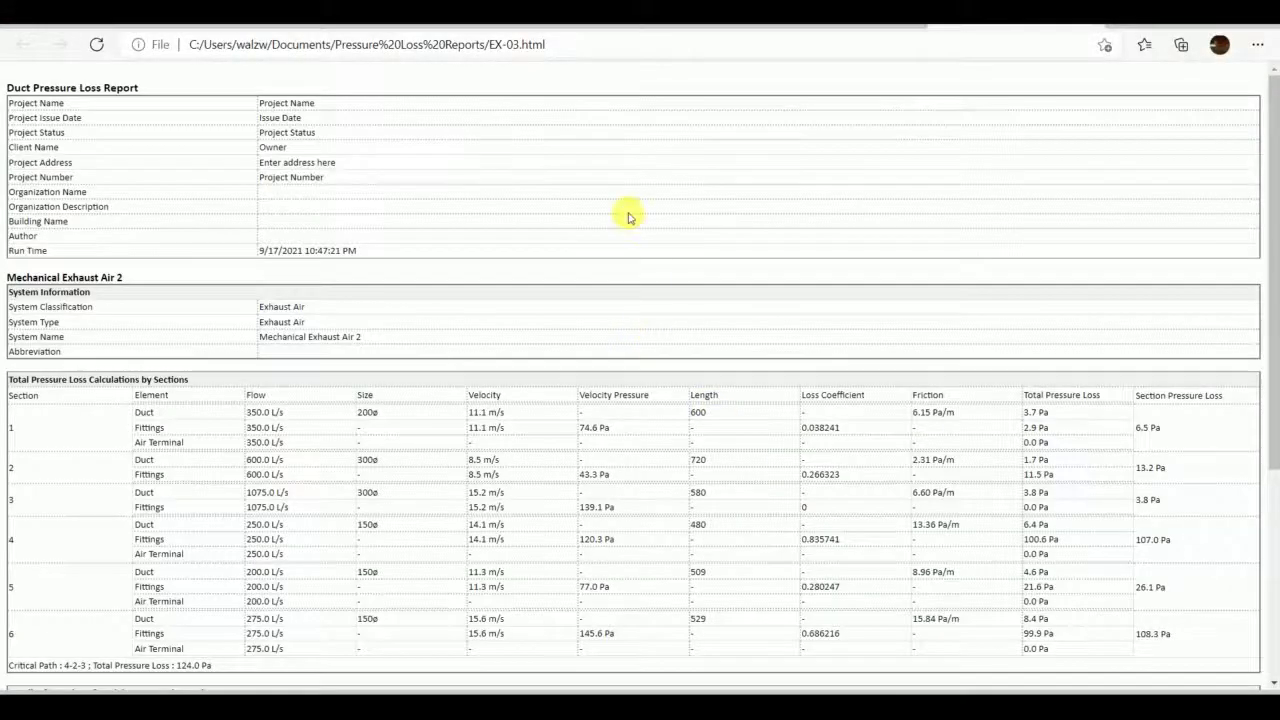
scroll(640, 291, "down", 3)
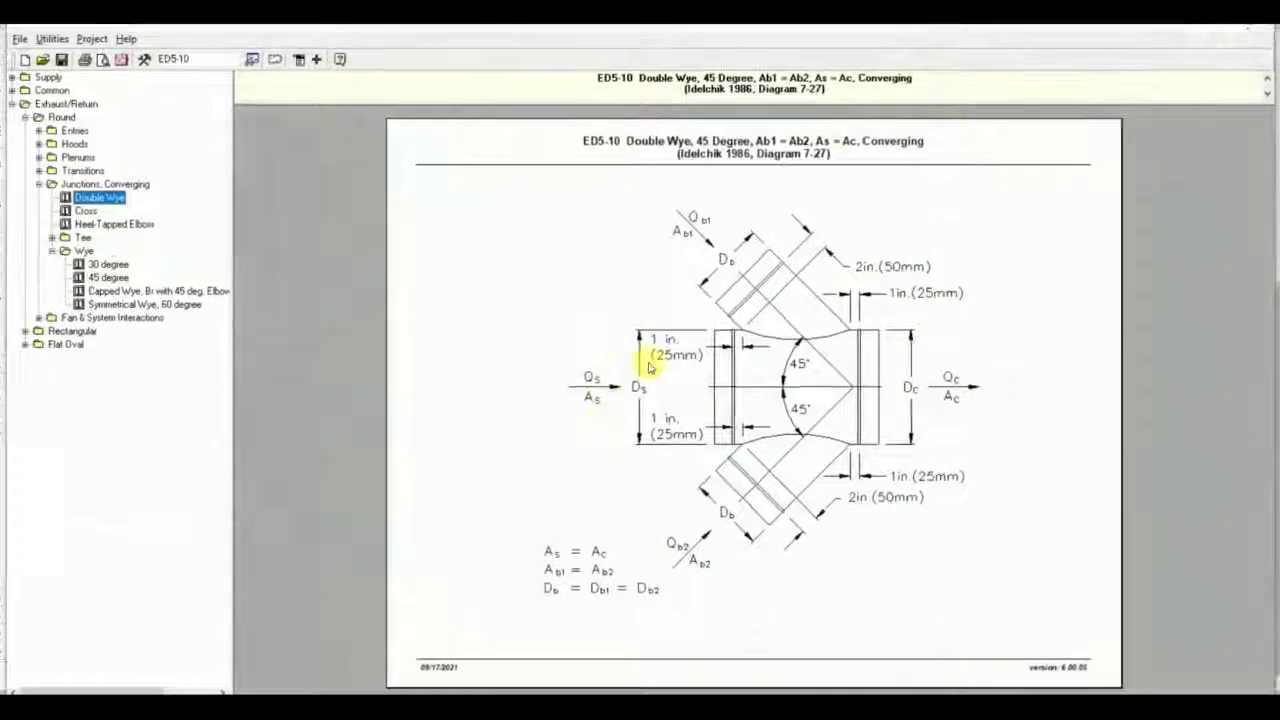
Calculate the ED5-10 double wye losses in the ASHRAE duct fitting database with branch flow rates of 200 and 275 L/s.
left_click_drag(632, 110, 600, 468)
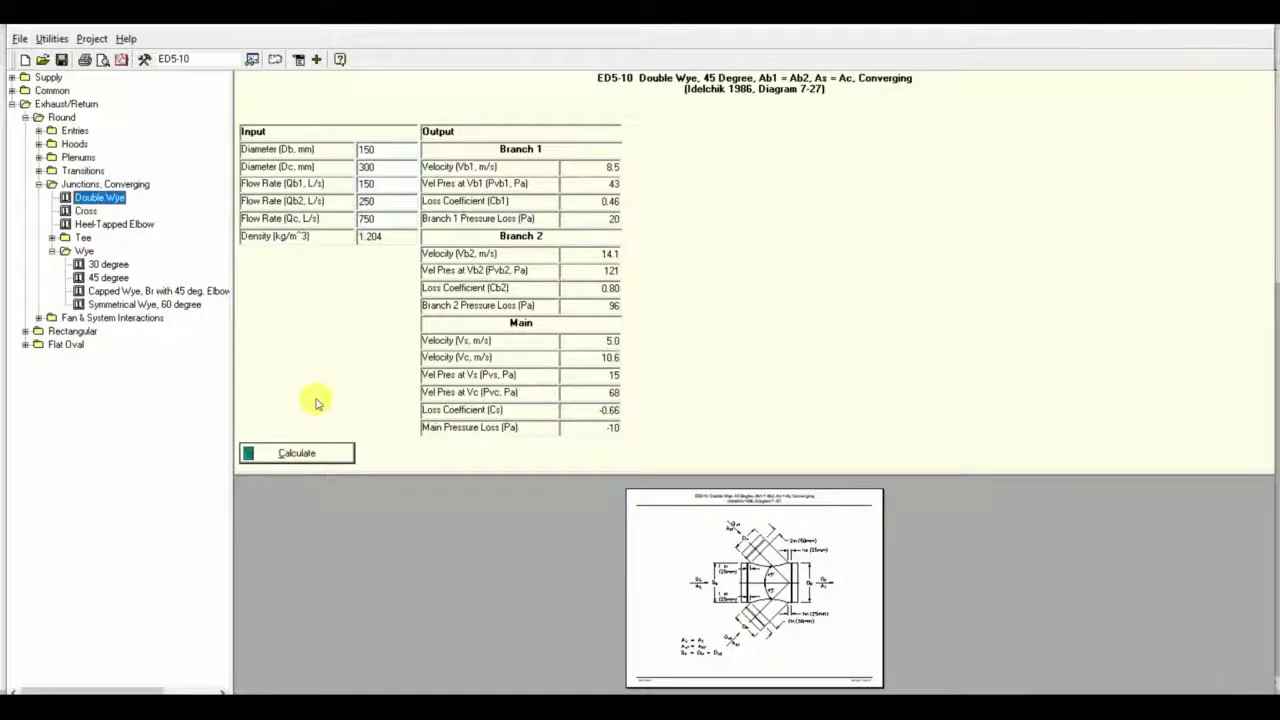
left_click(372, 184)
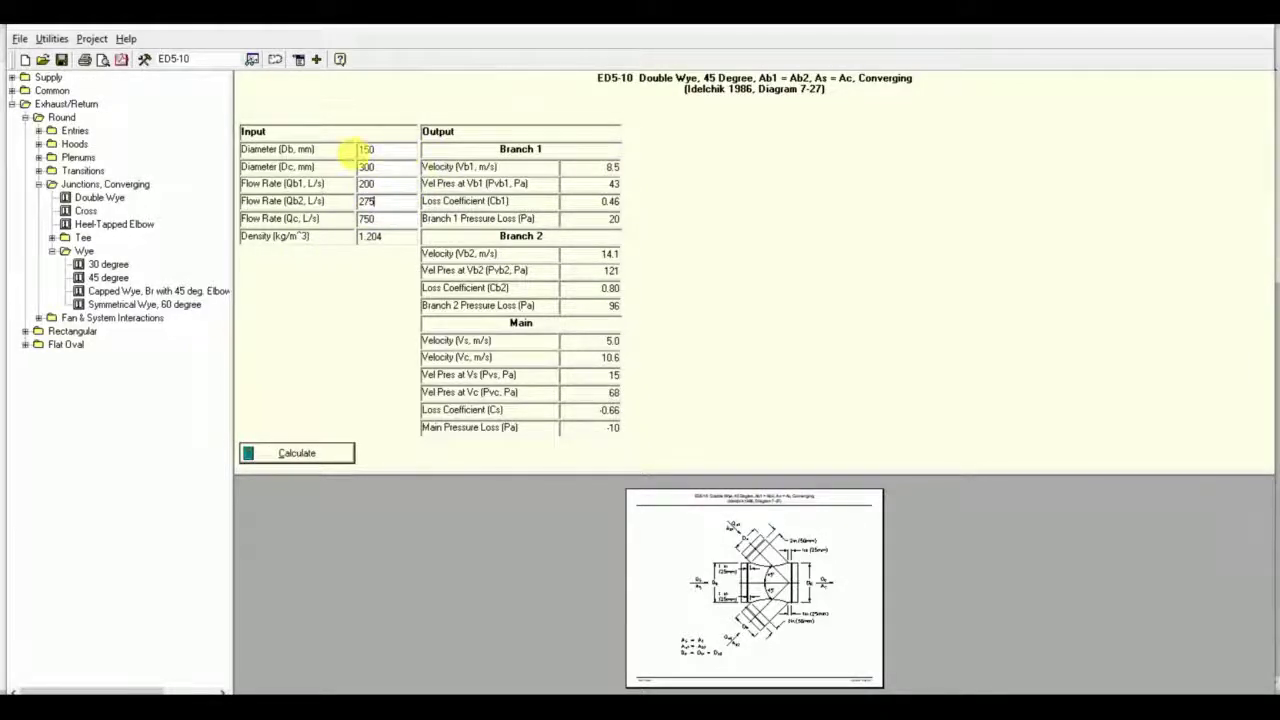
left_click(329, 452)
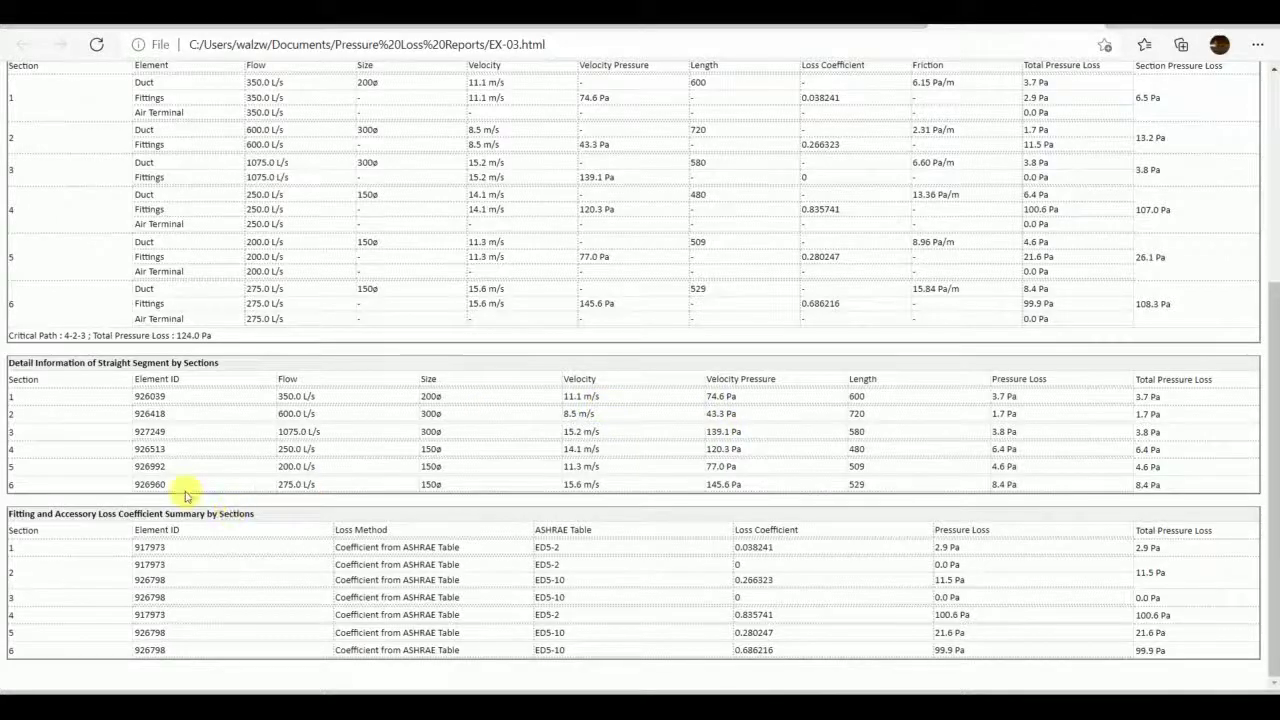
Switch to the EX-03.html pressure loss report and review its section losses and fitting loss coefficient summary against the ED5-10 calculation.
scroll(188, 349, "up", 5)
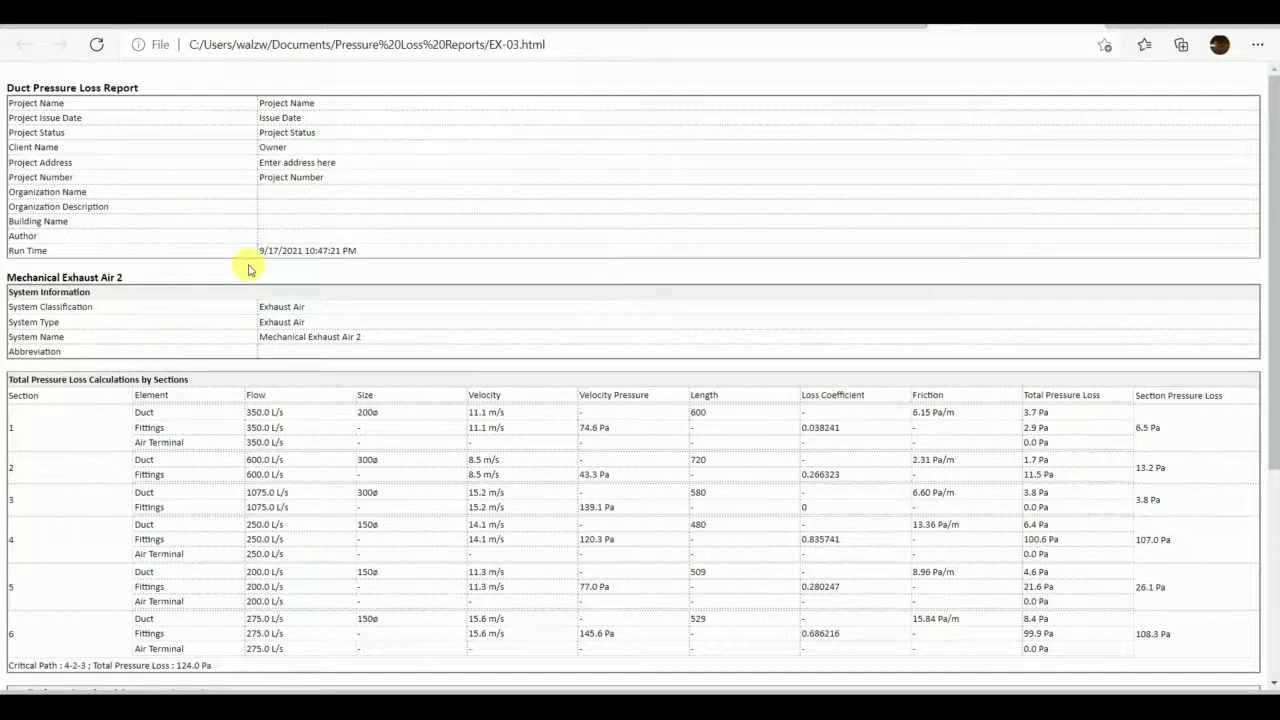
scroll(263, 296, "down", 3)
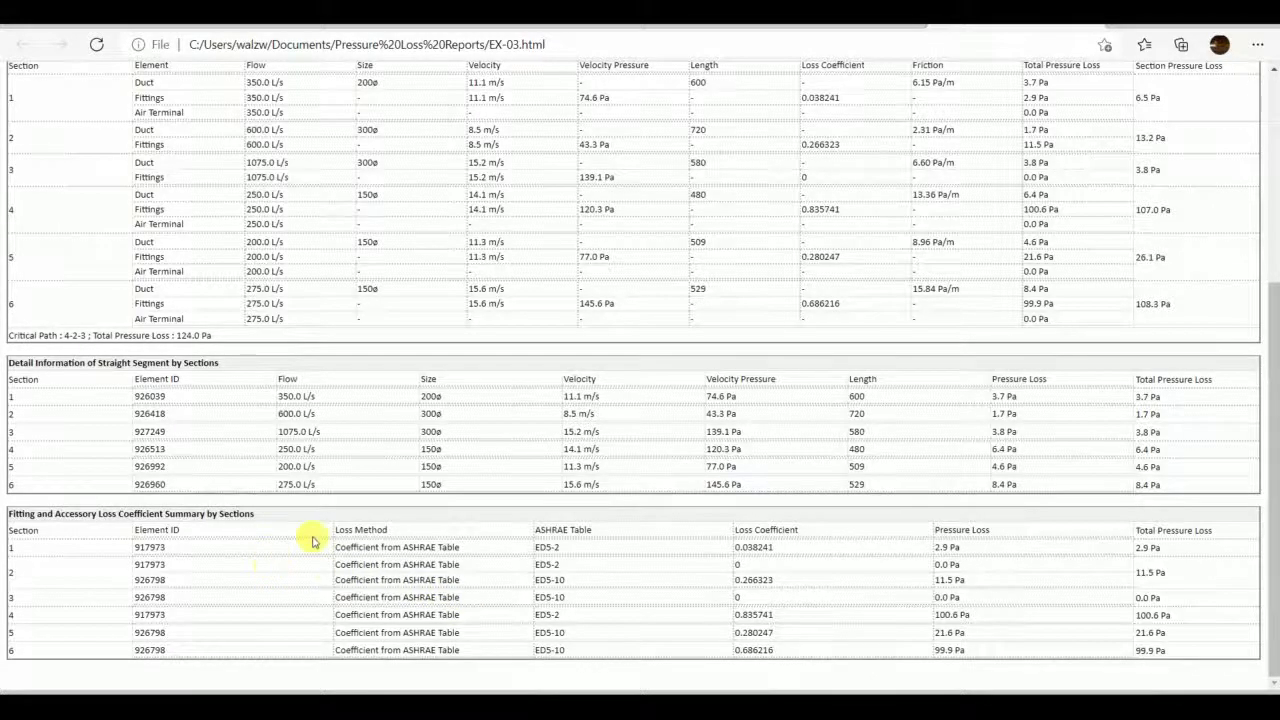
scroll(300, 530, "up", 4)
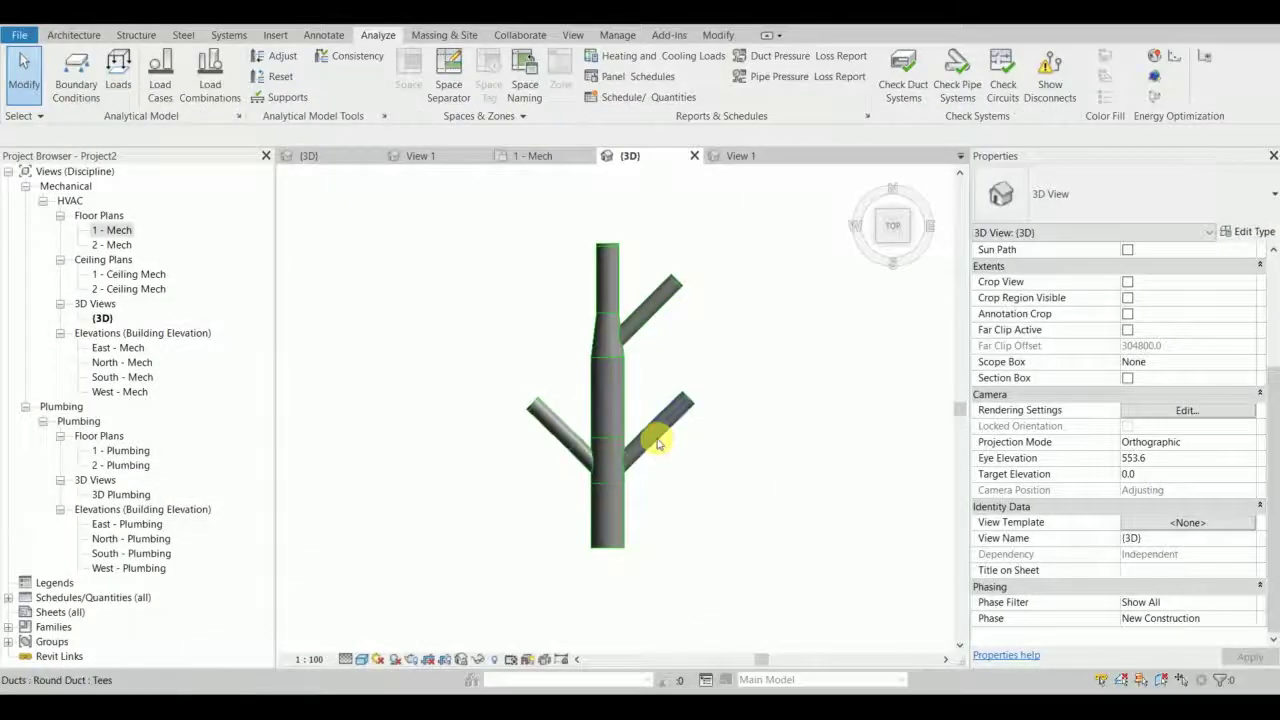
Return to the Revit 3D view and inspect the exhaust duct run with its lateral tee and cross from several angles.
scroll(654, 434, "up", 2)
left_click(676, 471)
scroll(676, 471, "down", 3)
middle_click_drag(583, 514, 644, 421, "shift")
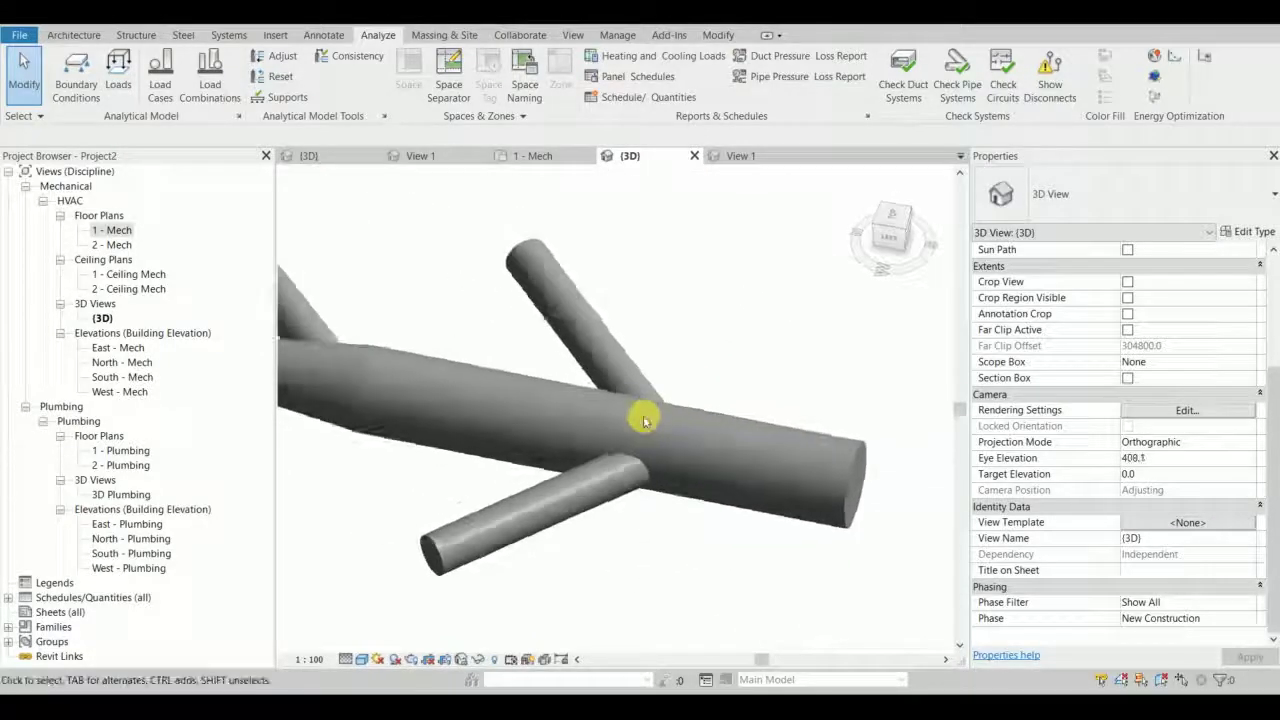
scroll(644, 421, "down", 3)
middle_click_drag(663, 357, 638, 408, "shift")
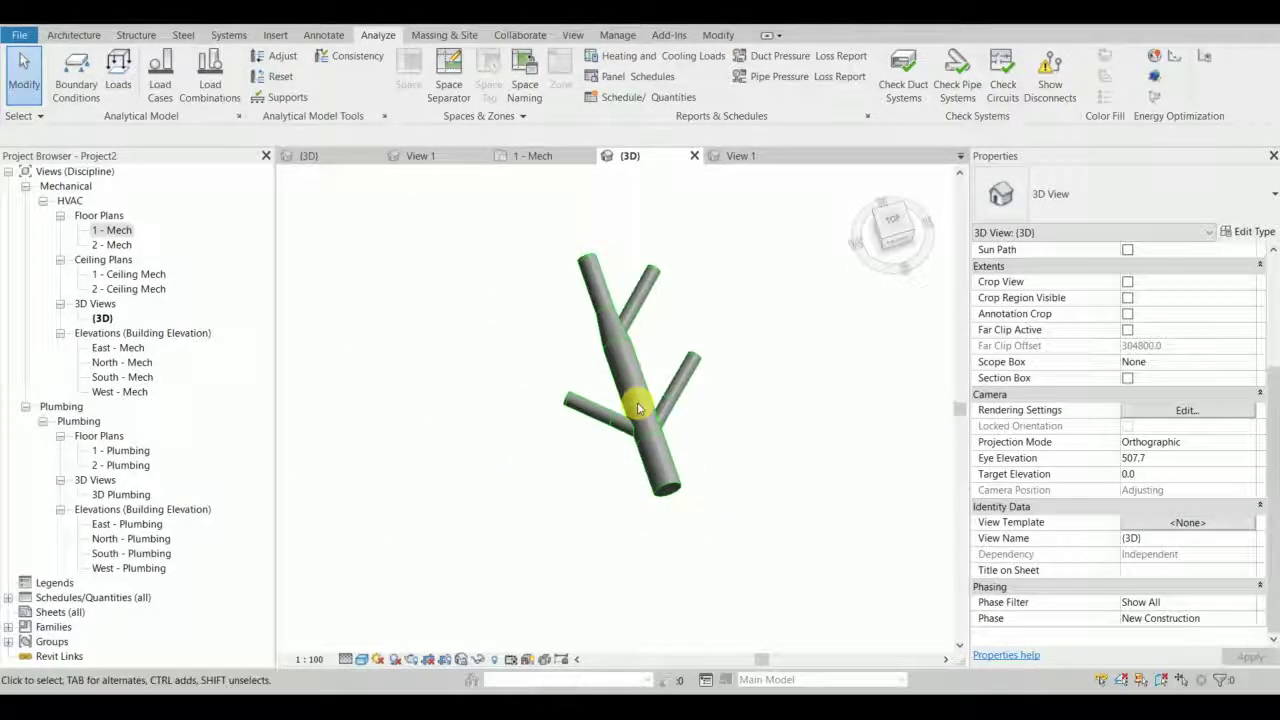